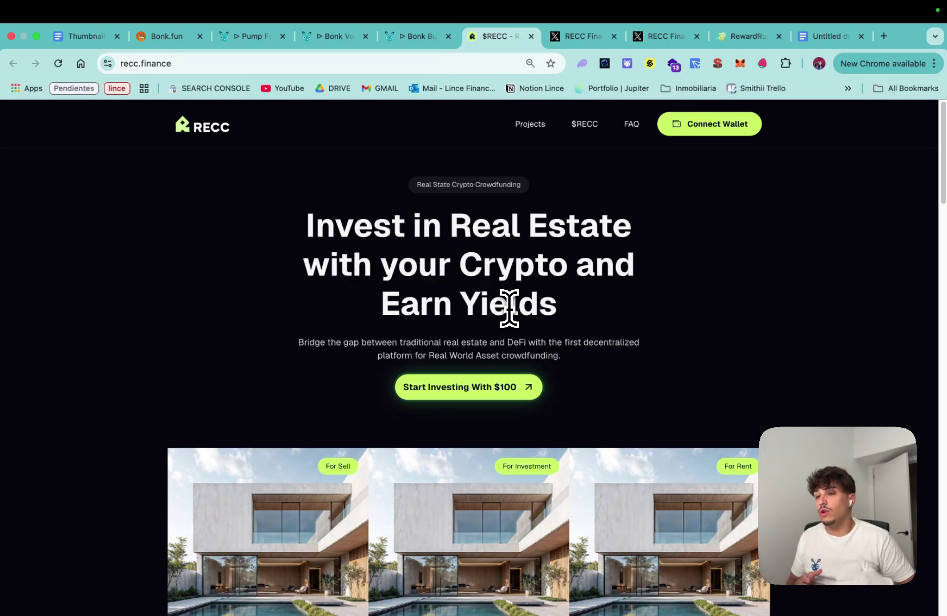
Publish the drafted $RECC launch post with its video on X and dismiss the notice
left_click(577, 36)
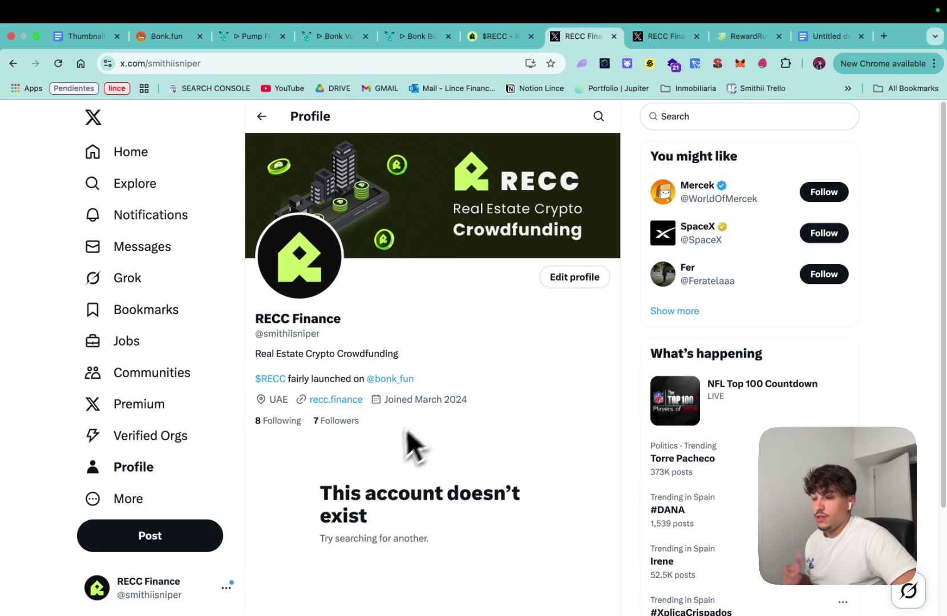
key("ctrl+Tab")
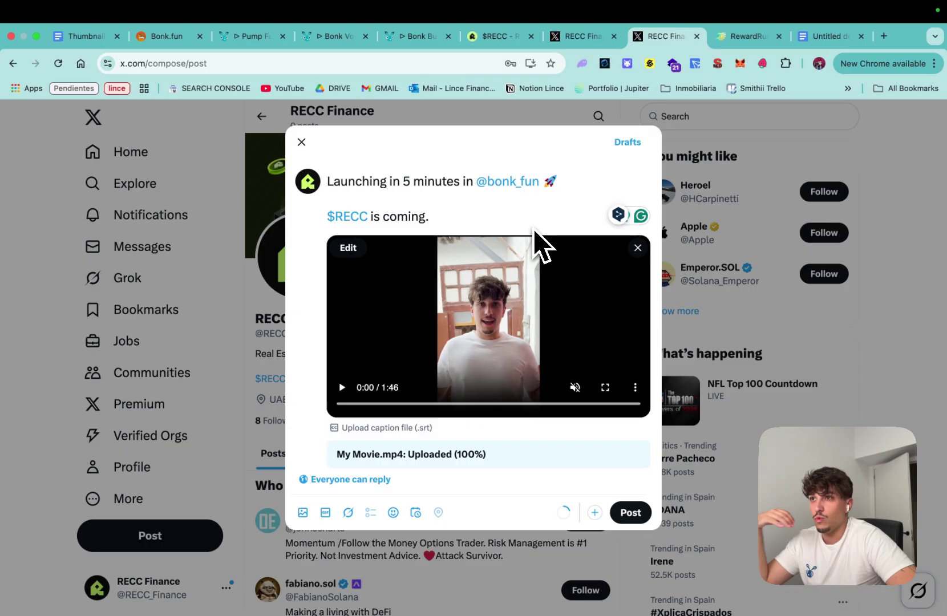
left_click(744, 36)
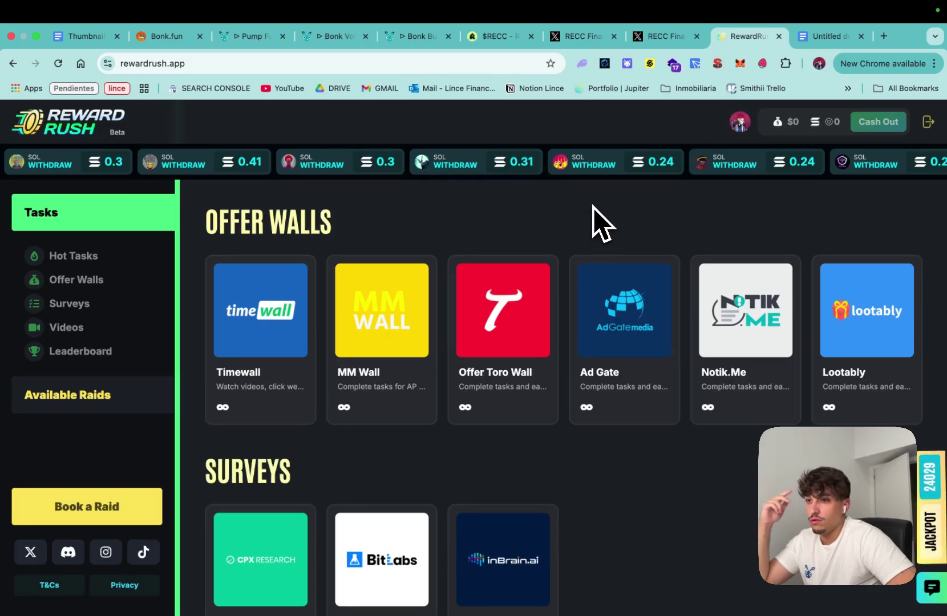
left_click(581, 36)
left_click(657, 36)
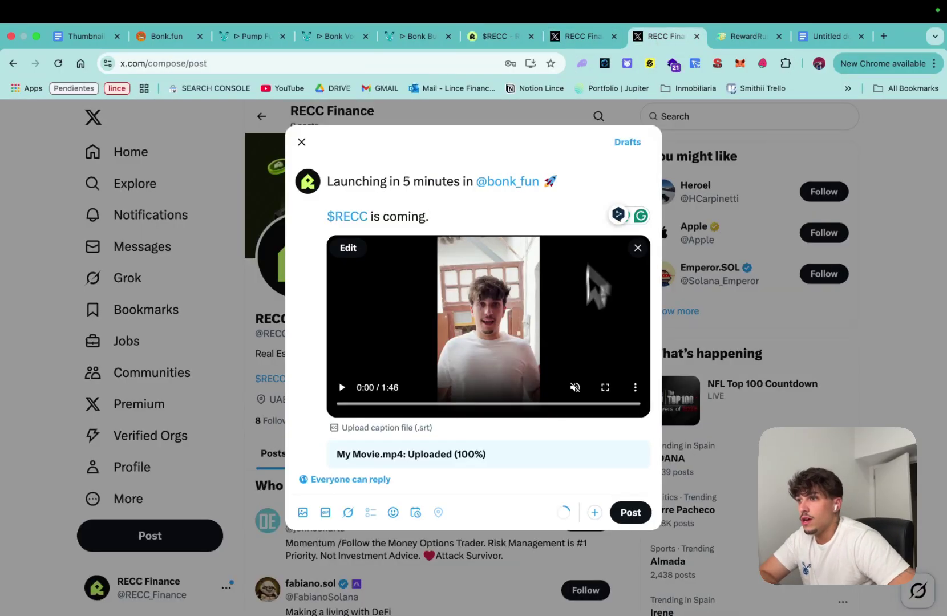
left_click(631, 512)
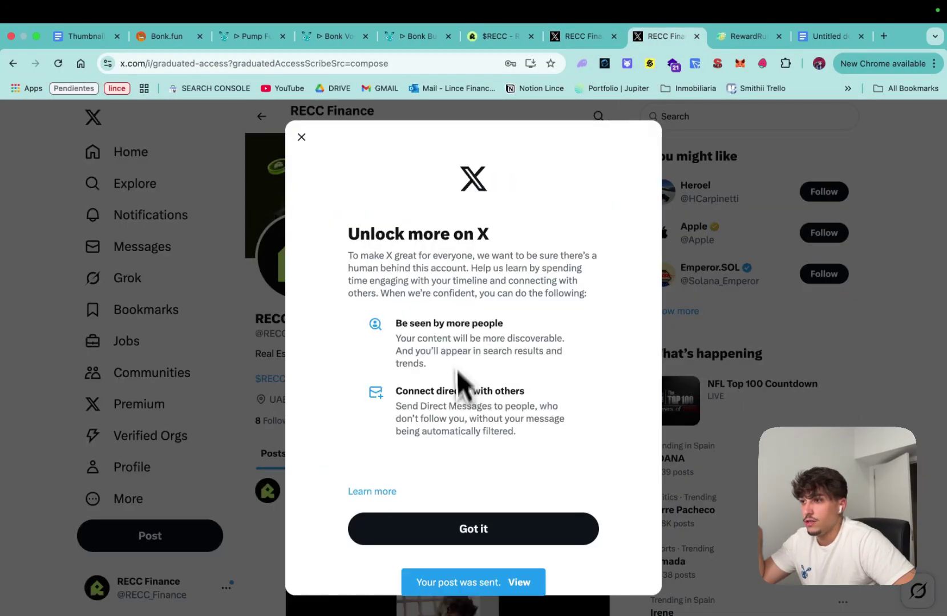
left_click(474, 526)
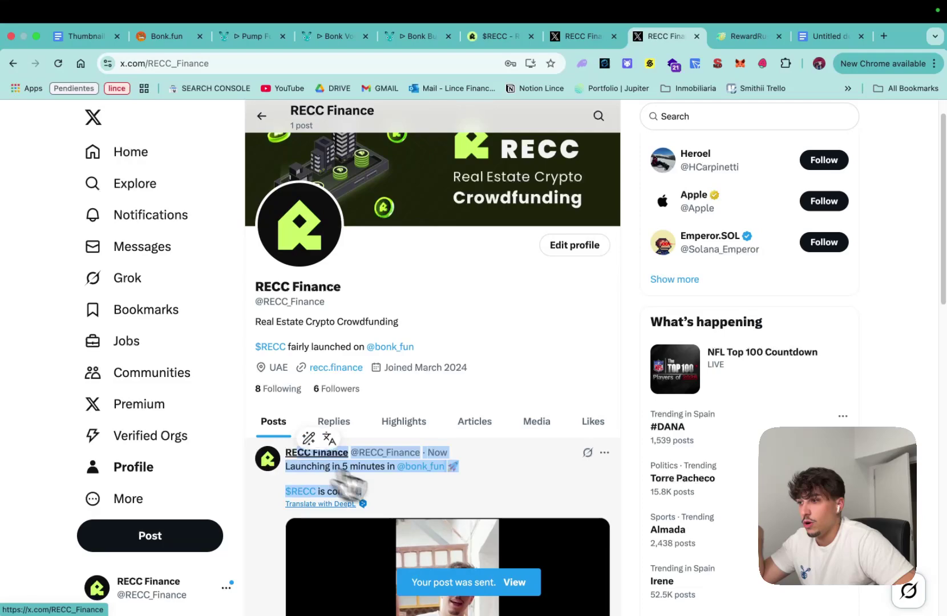
scroll(503, 445, "down", 1)
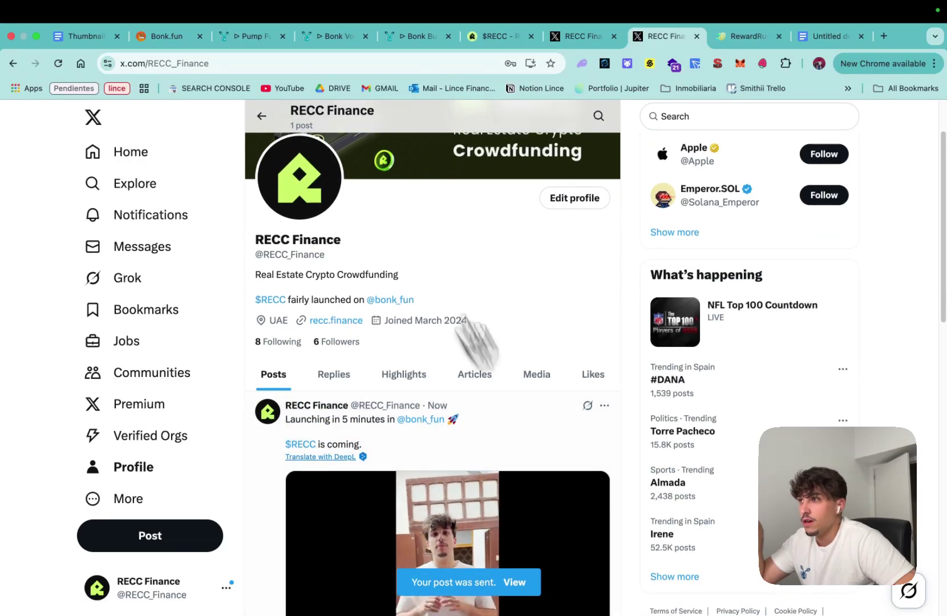
Like the new launch post, copy its link, and start booking a Reward Rush raid
left_click(168, 35)
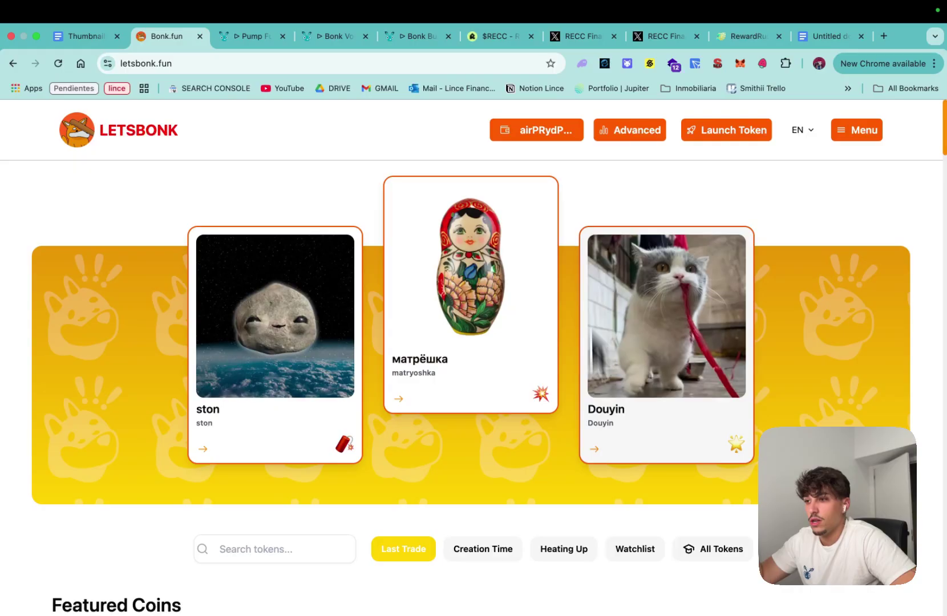
left_click(651, 36)
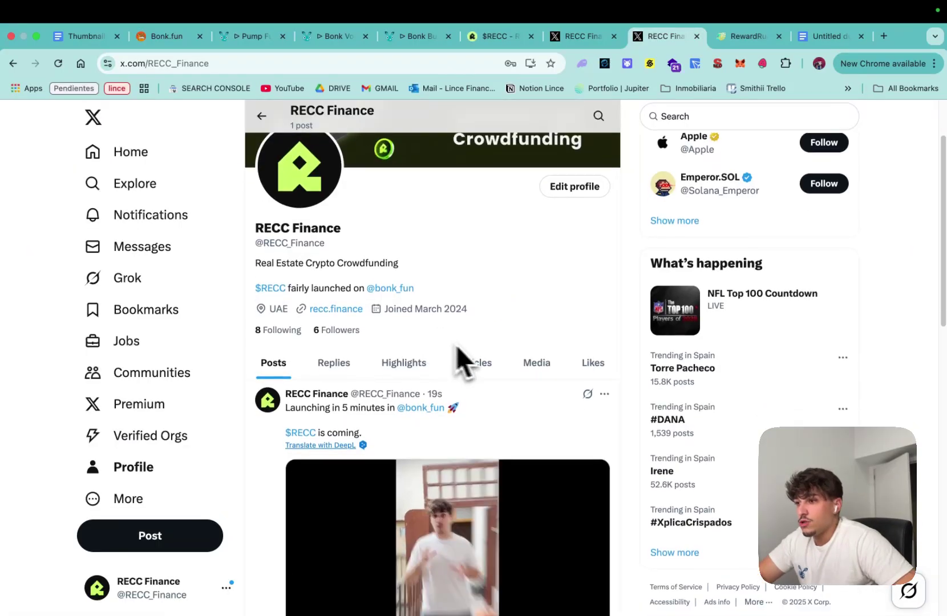
scroll(460, 355, "down", 3)
left_click(437, 510)
left_click(607, 510)
left_click(511, 391)
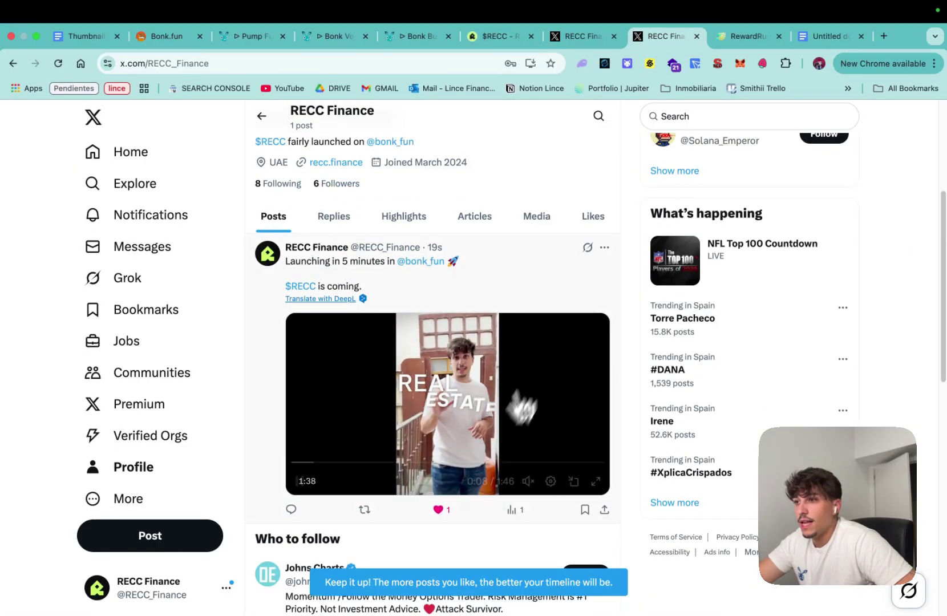
left_click(748, 35)
left_click(86, 507)
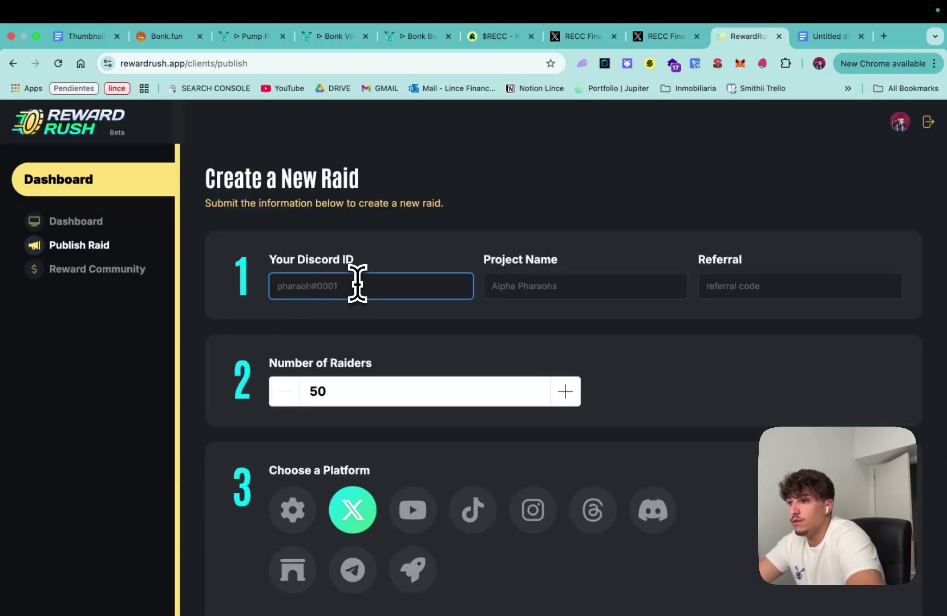
type("jorge")
scroll(386, 371, "down", 1)
Paste the launch post link as the raid URL, require Like and Follow, and submit for 0.39 SOL
left_click_drag(370, 326, 237, 326)
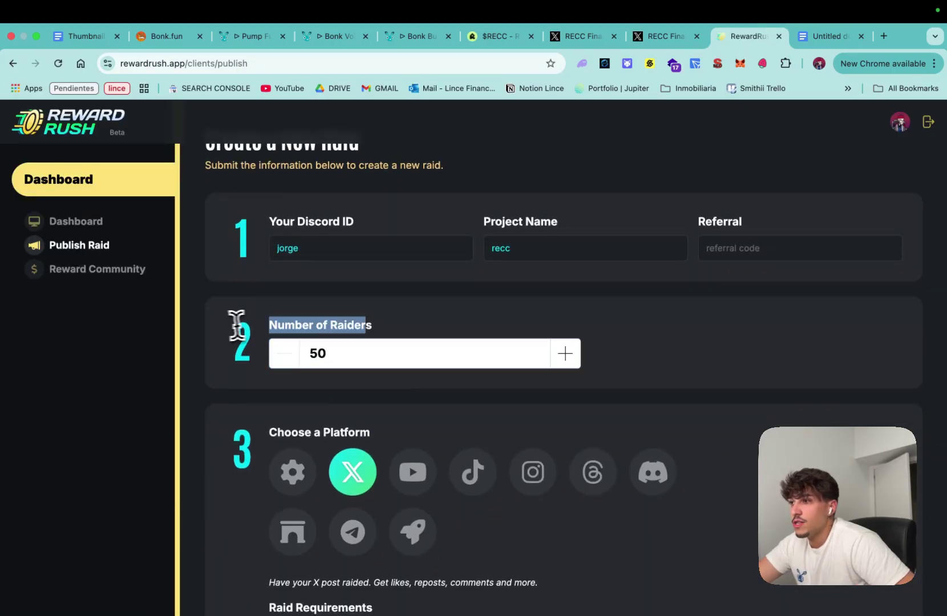
left_click(510, 323)
scroll(509, 323, "down", 3)
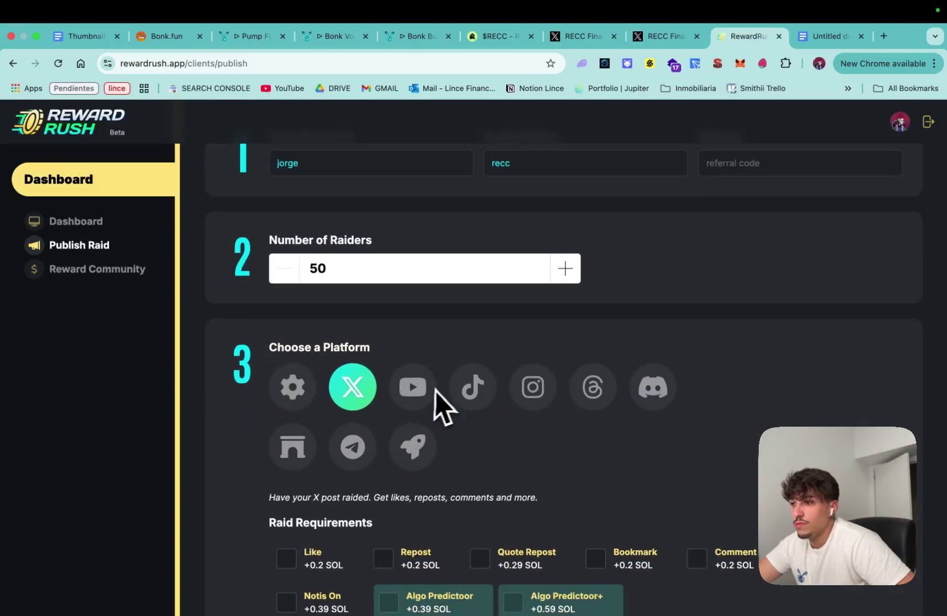
scroll(444, 392, "down", 5)
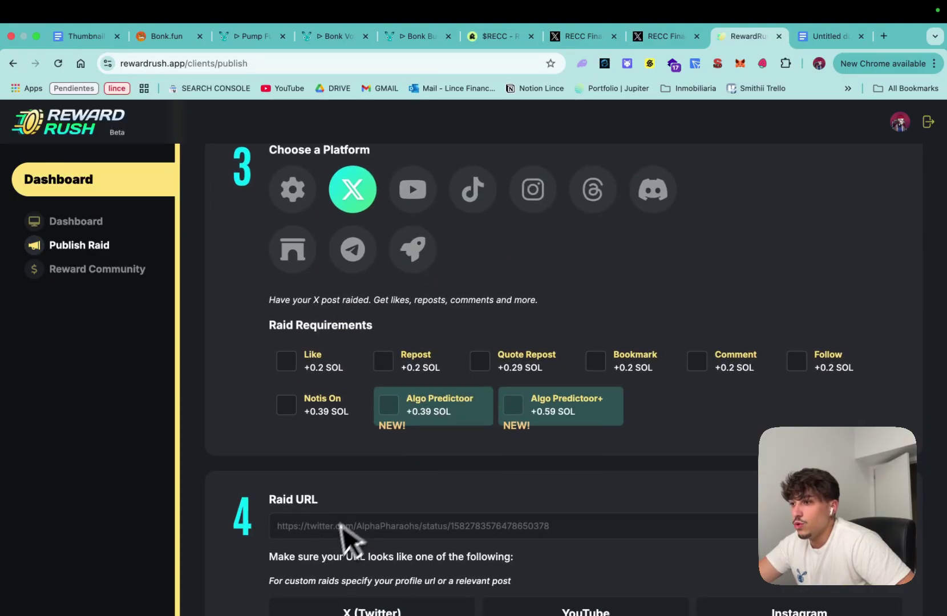
left_click(348, 547)
key("super+v")
scroll(412, 512, "down", 1)
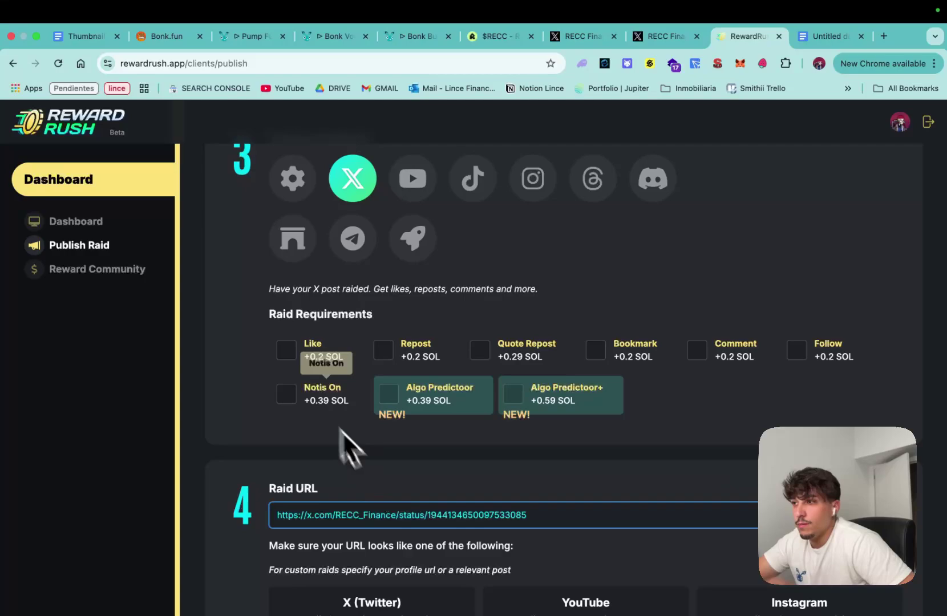
left_click(286, 350)
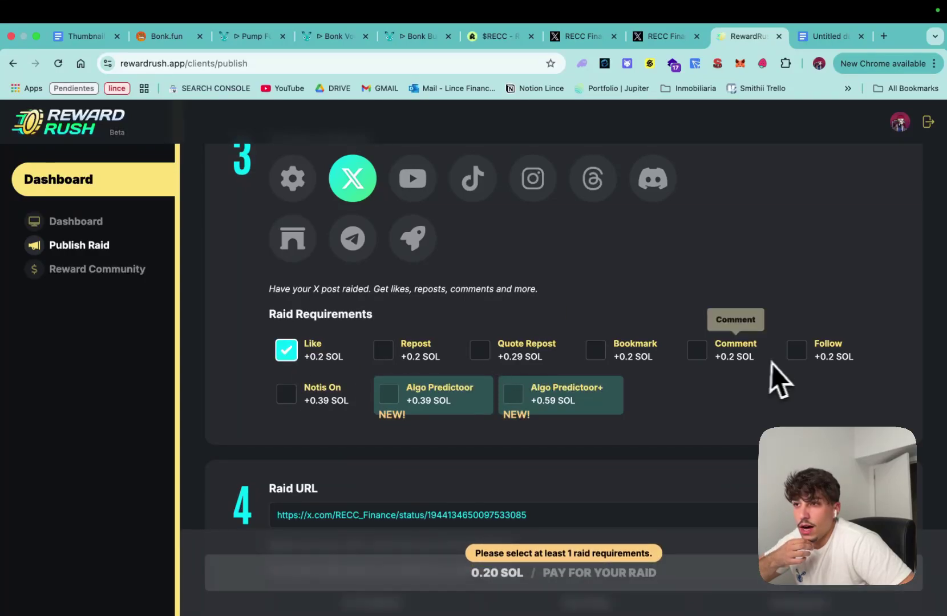
left_click(797, 350)
scroll(605, 408, "down", 1)
scroll(415, 355, "up", 5)
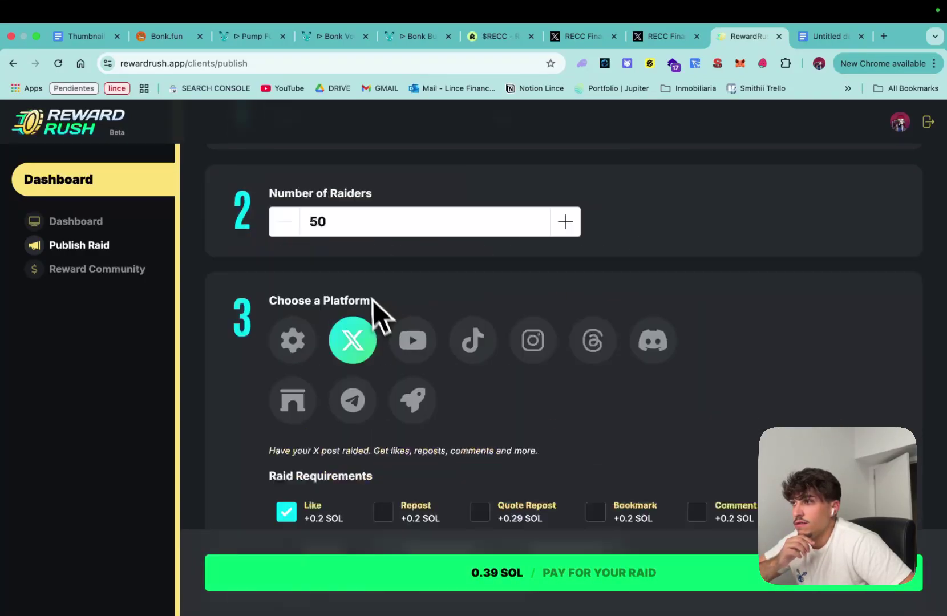
scroll(400, 318, "up", 2)
scroll(591, 355, "down", 5)
scroll(568, 383, "down", 2)
scroll(568, 383, "up", 1)
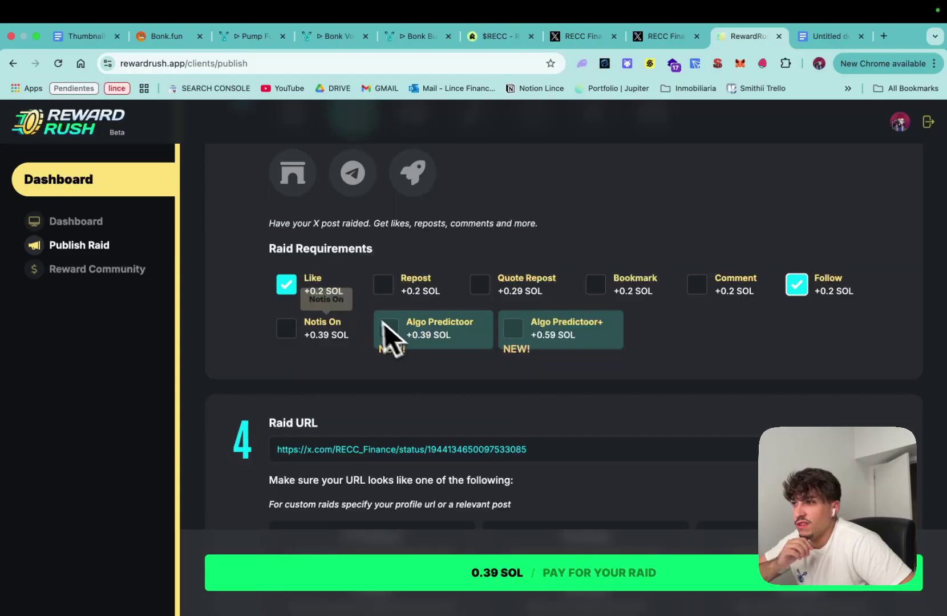
scroll(508, 340, "down", 3)
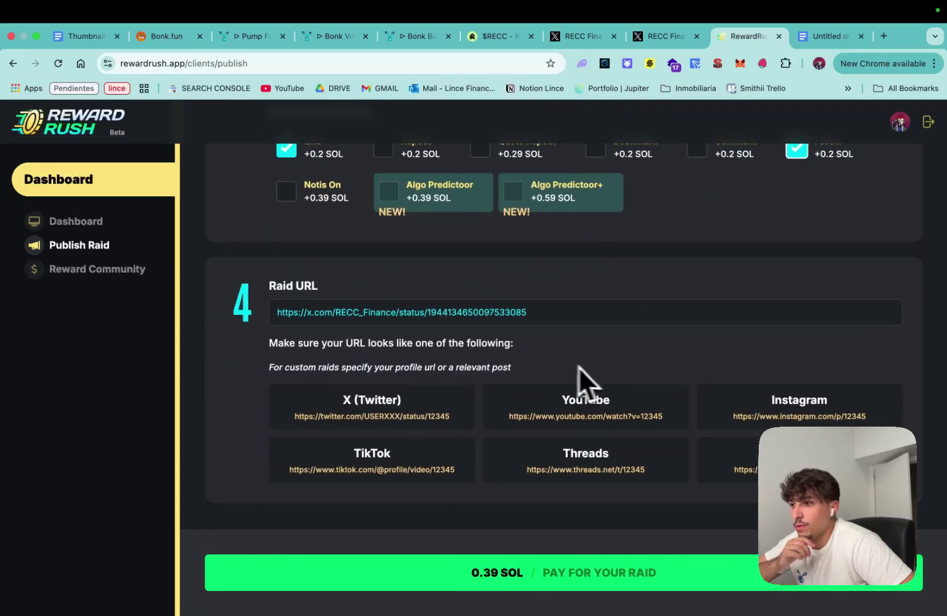
left_click(547, 573)
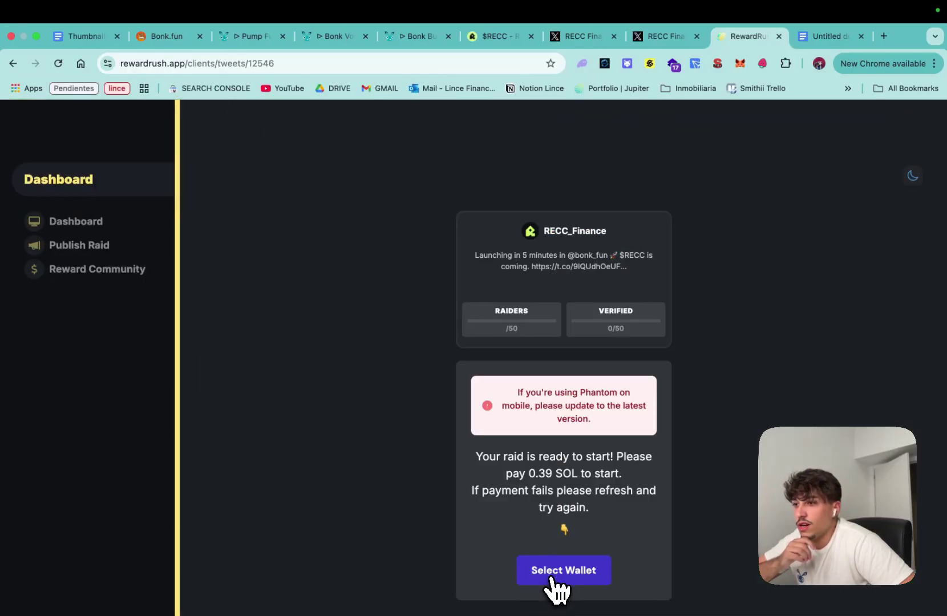
Connect the Phantom wallet and confirm the 0.39 SOL raid payment
left_click(563, 571)
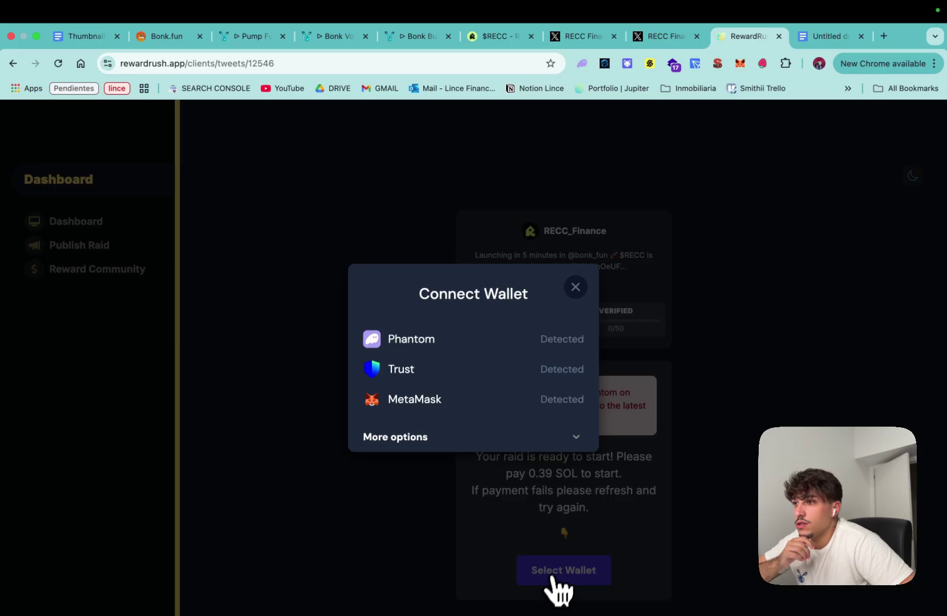
left_click(414, 339)
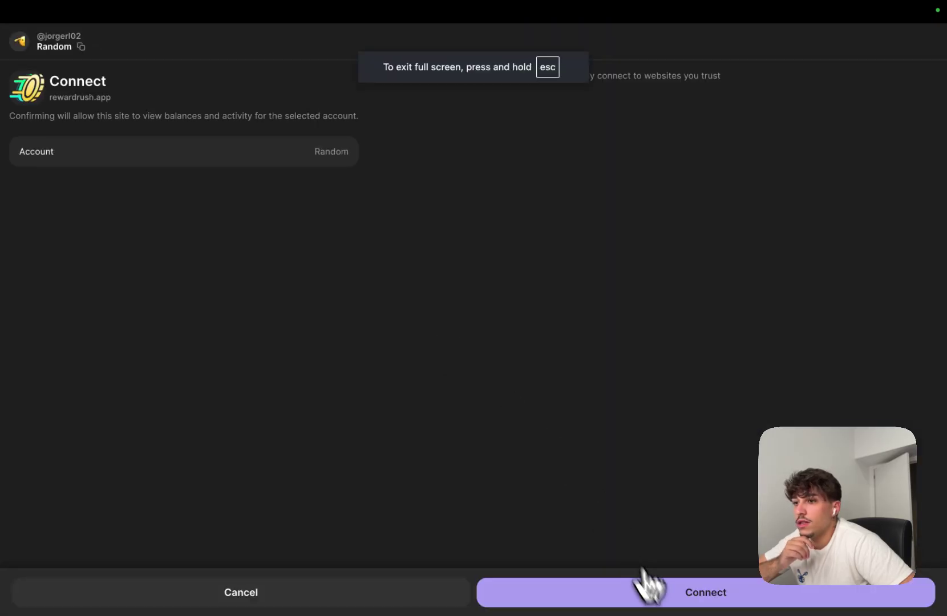
left_click(650, 592)
left_click(593, 569)
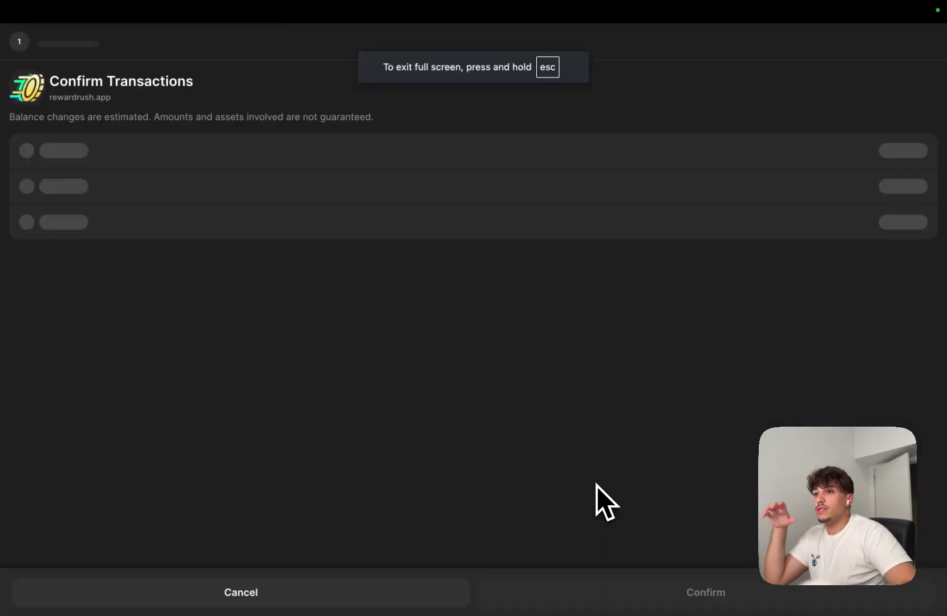
left_click(707, 591)
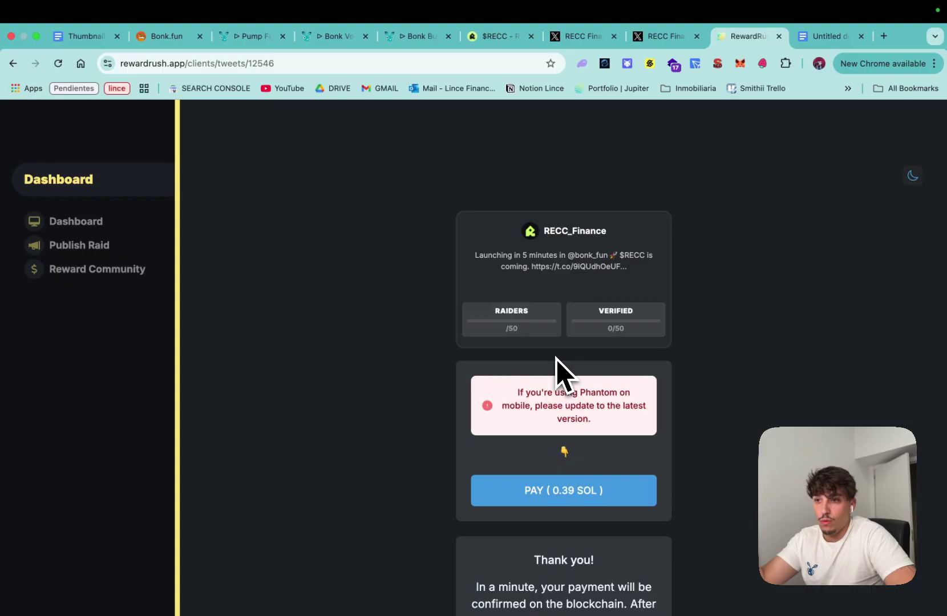
scroll(554, 488, "down", 3)
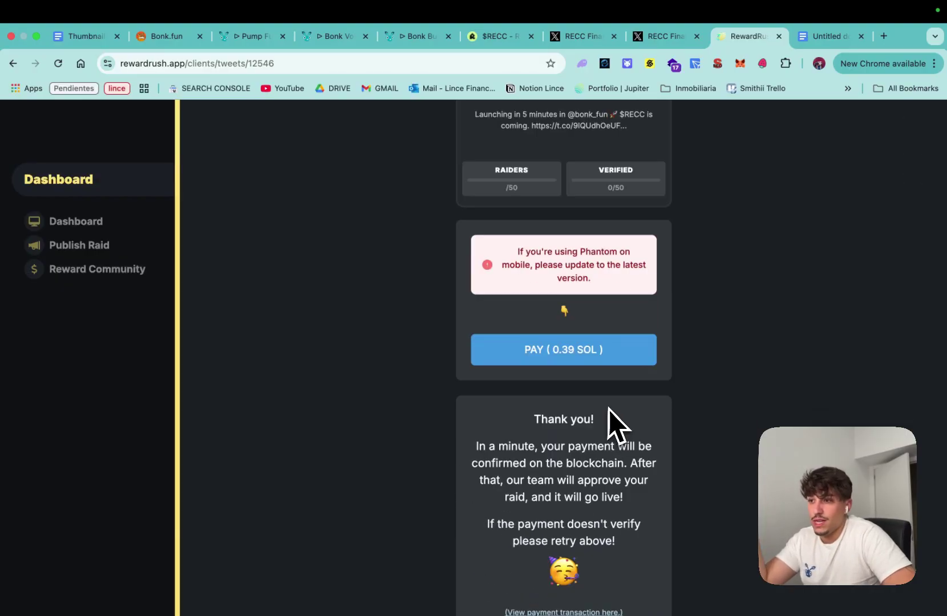
scroll(630, 438, "up", 1)
left_click_drag(518, 414, 591, 541)
Review the RECC Finance account's notifications and profile page on X
left_click(549, 460)
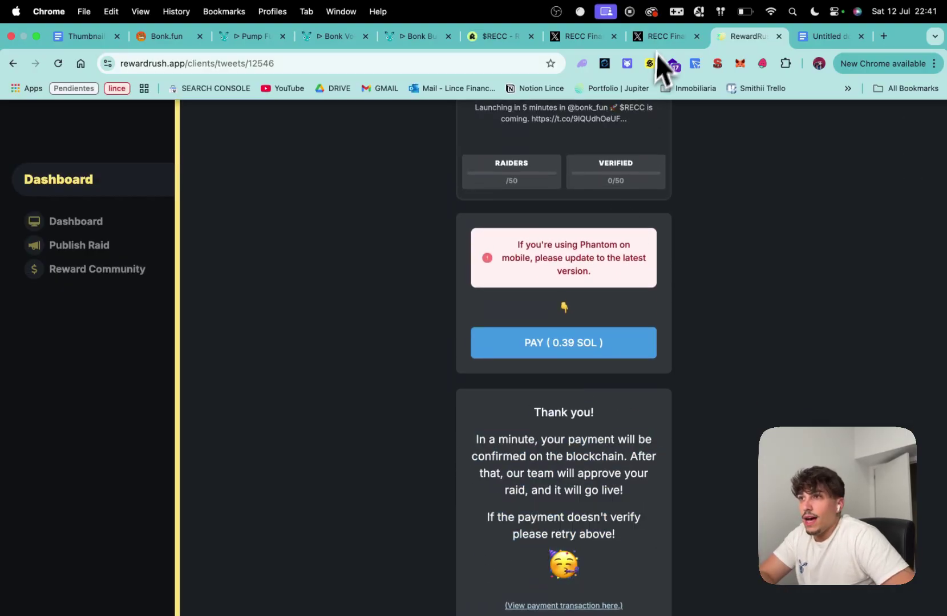
left_click(664, 36)
left_click(151, 215)
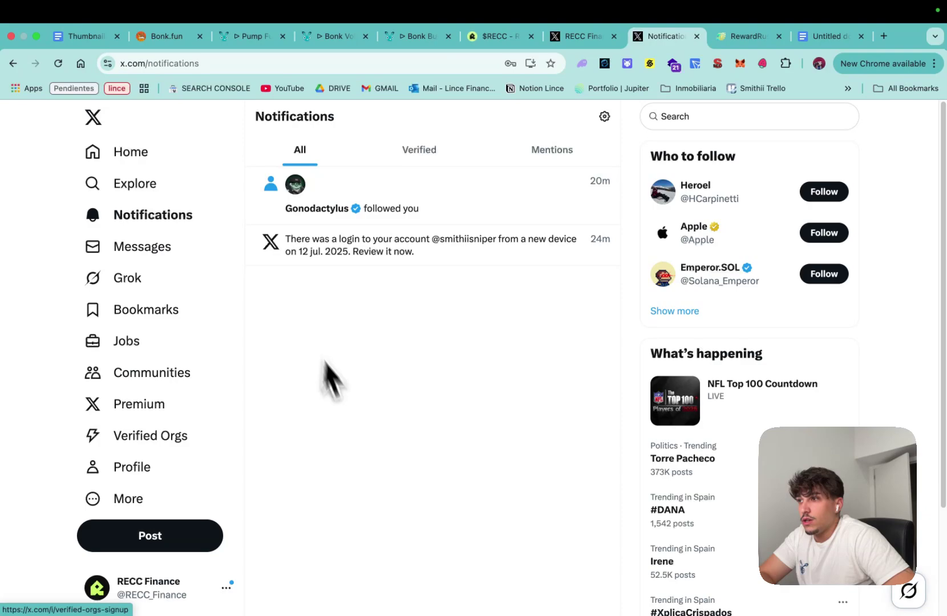
left_click(132, 468)
scroll(577, 370, "down", 3)
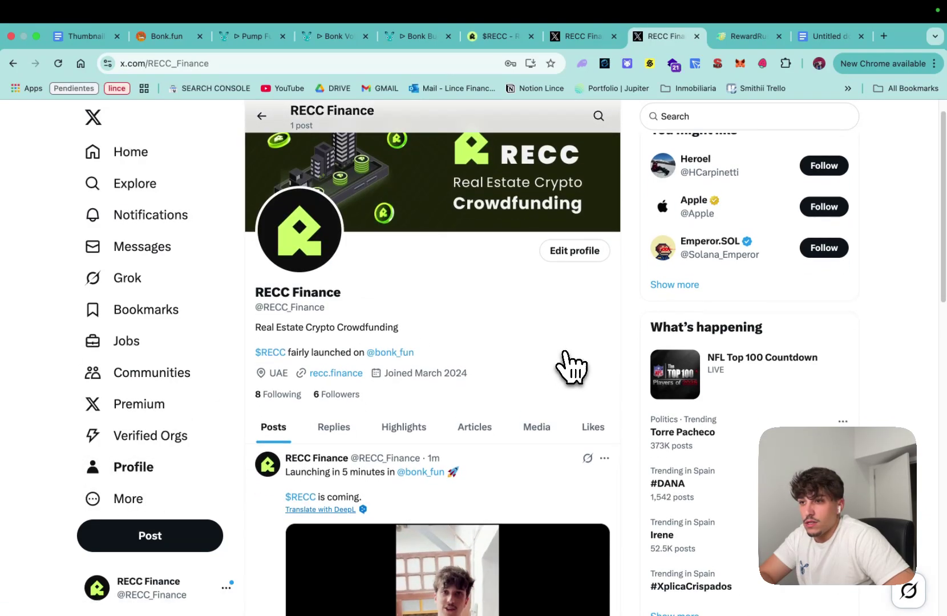
scroll(511, 433, "down", 3)
scroll(510, 433, "up", 3)
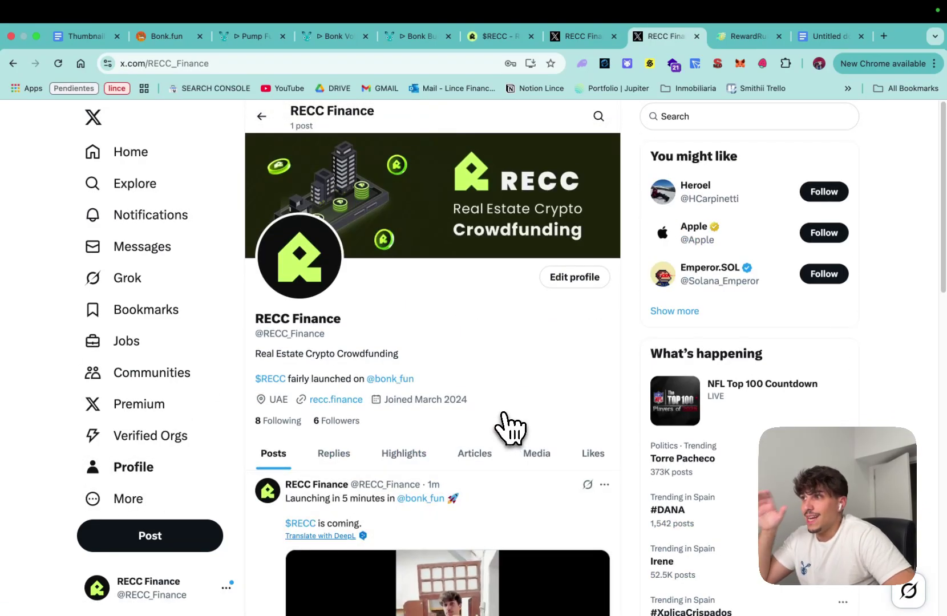
Add a Wallet Buy 1 row to the Smithii Pump Fun Bundler form
left_click(252, 36)
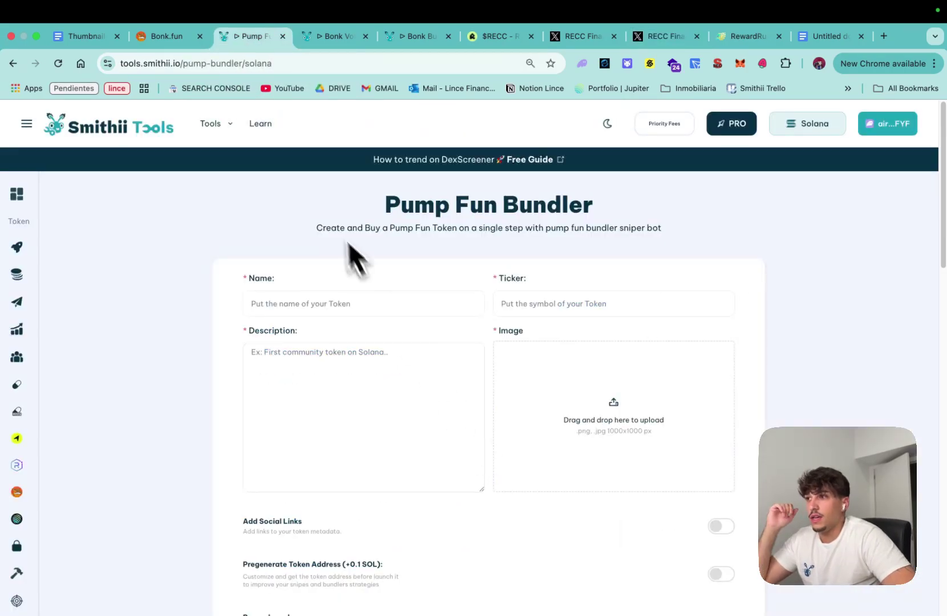
left_click_drag(388, 204, 580, 206)
left_click(523, 208)
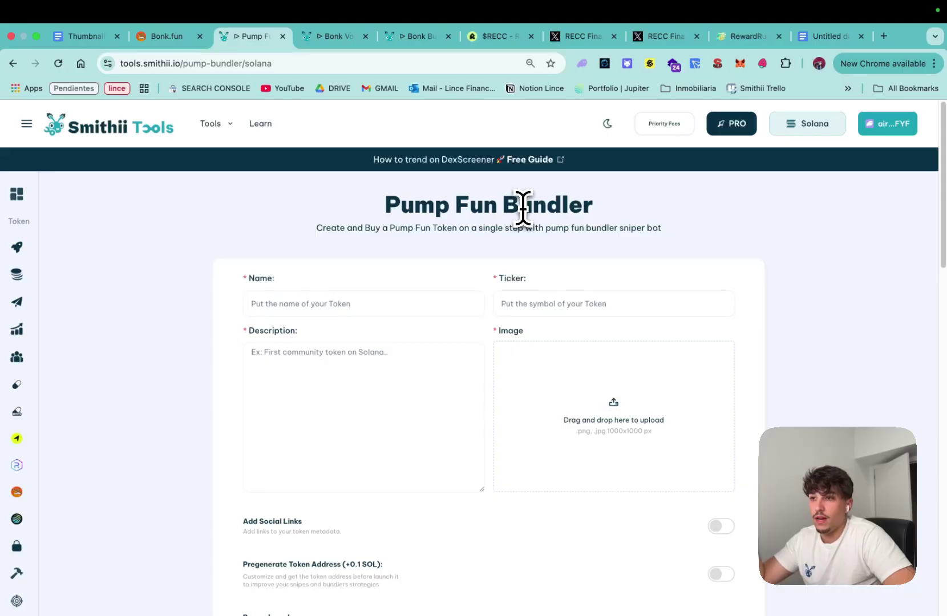
scroll(511, 274, "down", 3)
scroll(507, 370, "down", 2)
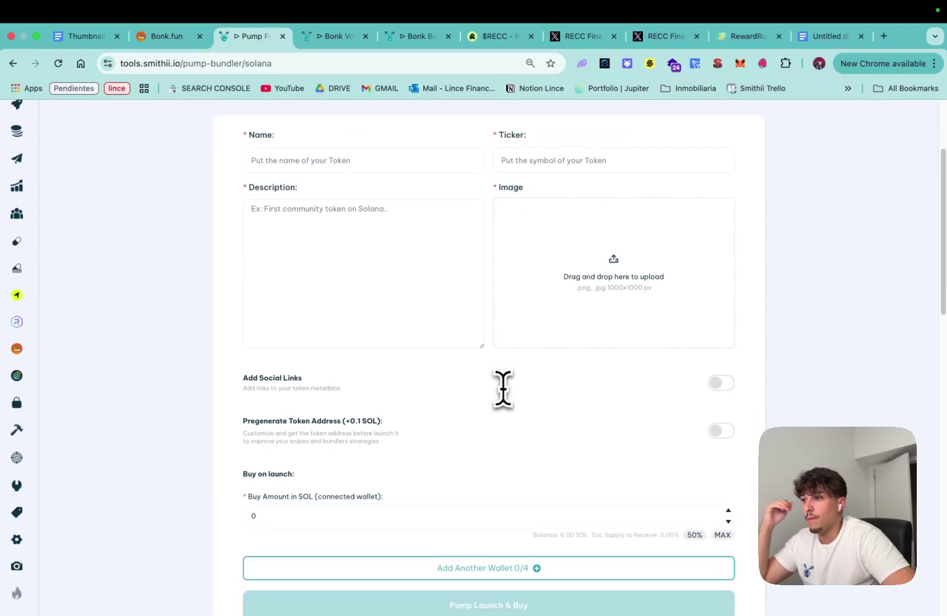
left_click(607, 568)
scroll(548, 468, "down", 1)
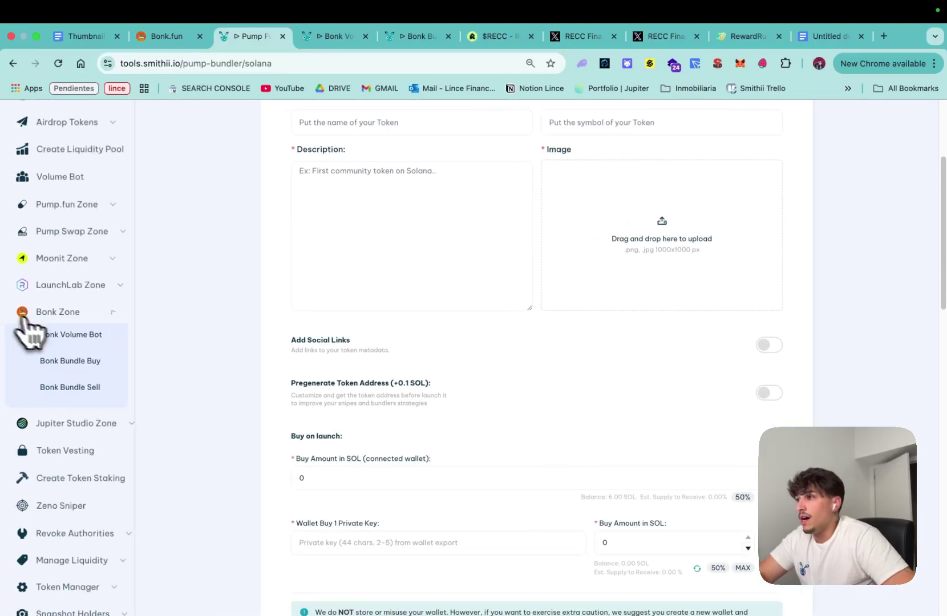
mouse_move(17, 349)
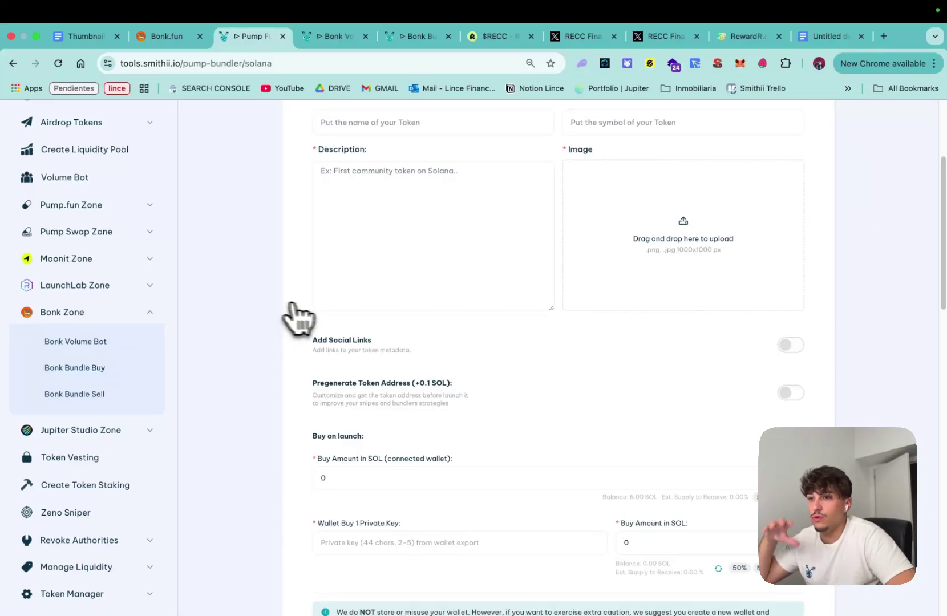
scroll(333, 340, "up", 6)
scroll(222, 147, "up", 2)
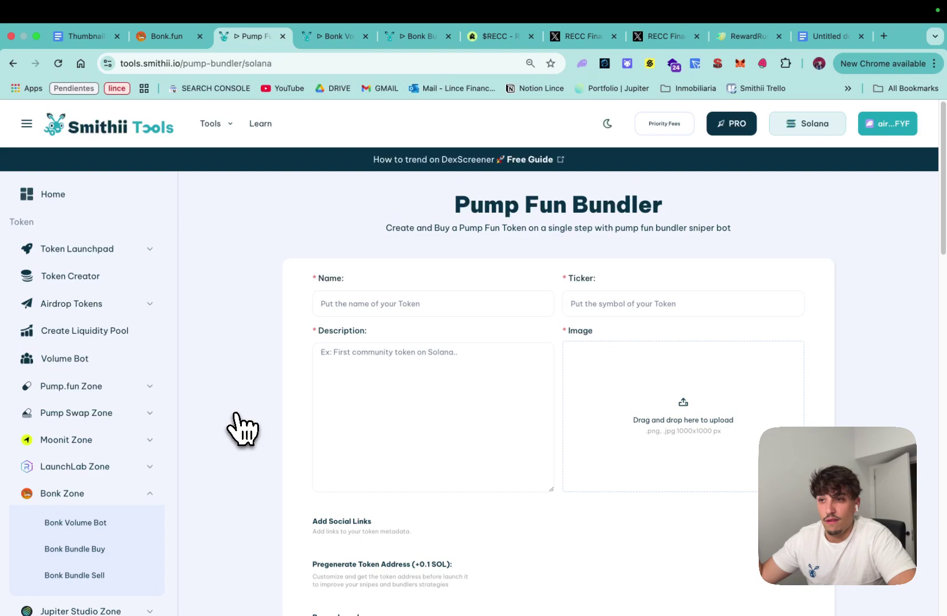
left_click(167, 36)
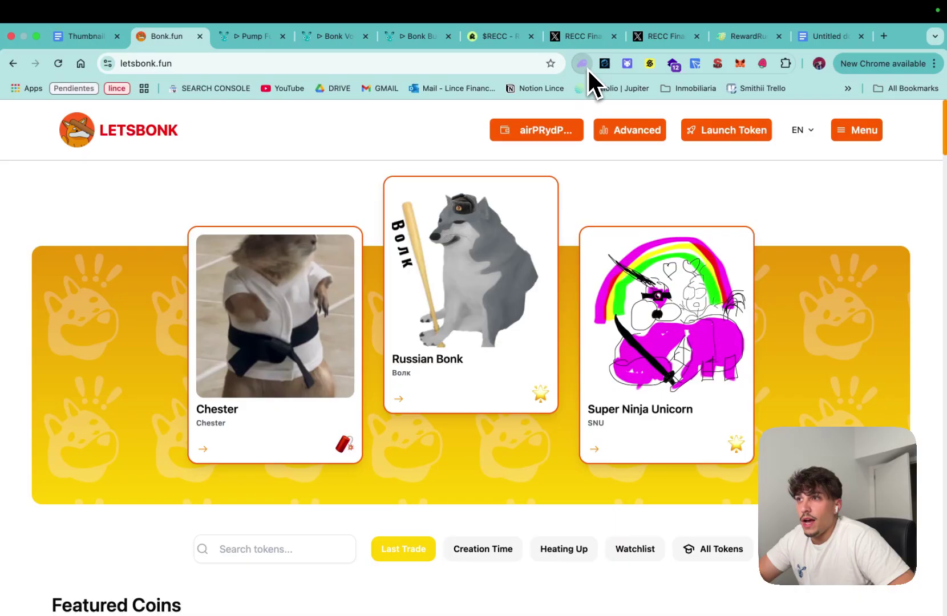
Check the Phantom wallet's token balances, about 5.6 SOL
left_click(582, 64)
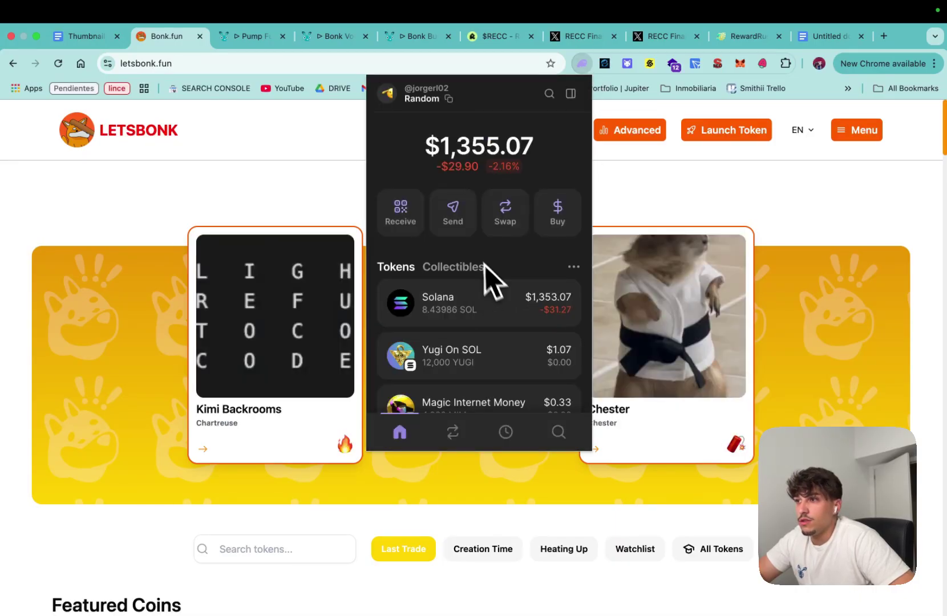
scroll(483, 314, "down", 2)
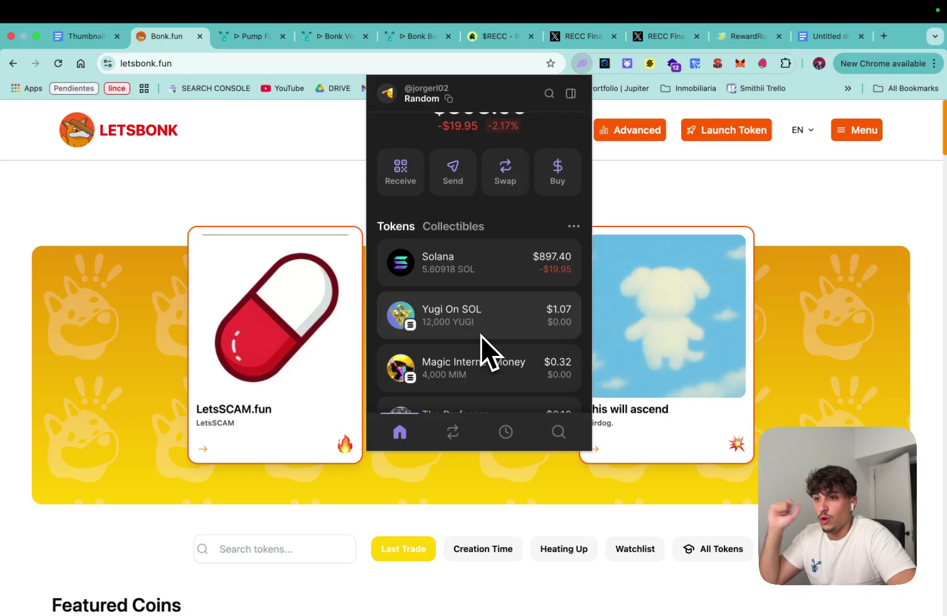
scroll(481, 338, "down", 1)
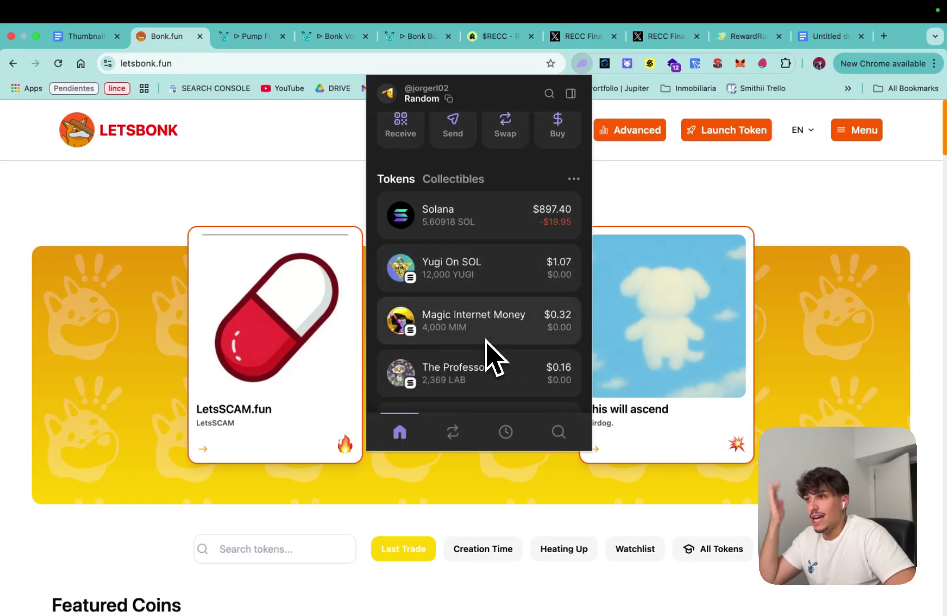
scroll(481, 339, "up", 3)
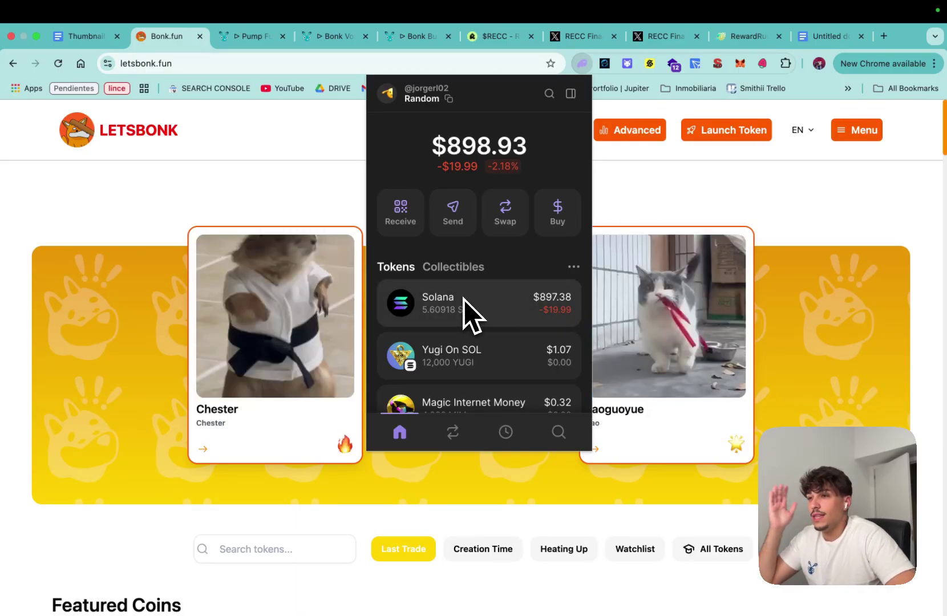
Reload the RECC Finance profile, open the launch post, and recheck the Reward Rush raid page
left_click(662, 36)
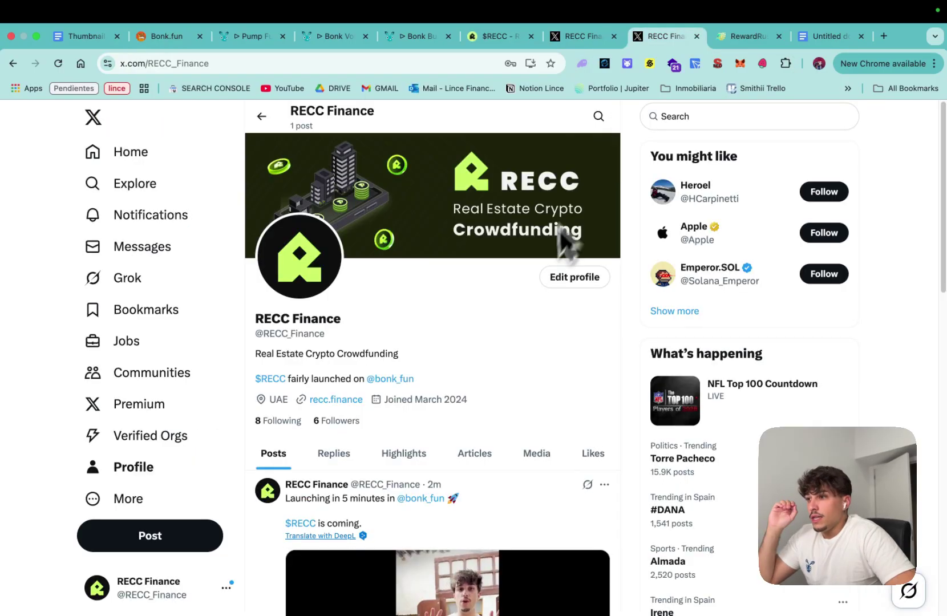
scroll(444, 296, "down", 2)
key("super+r")
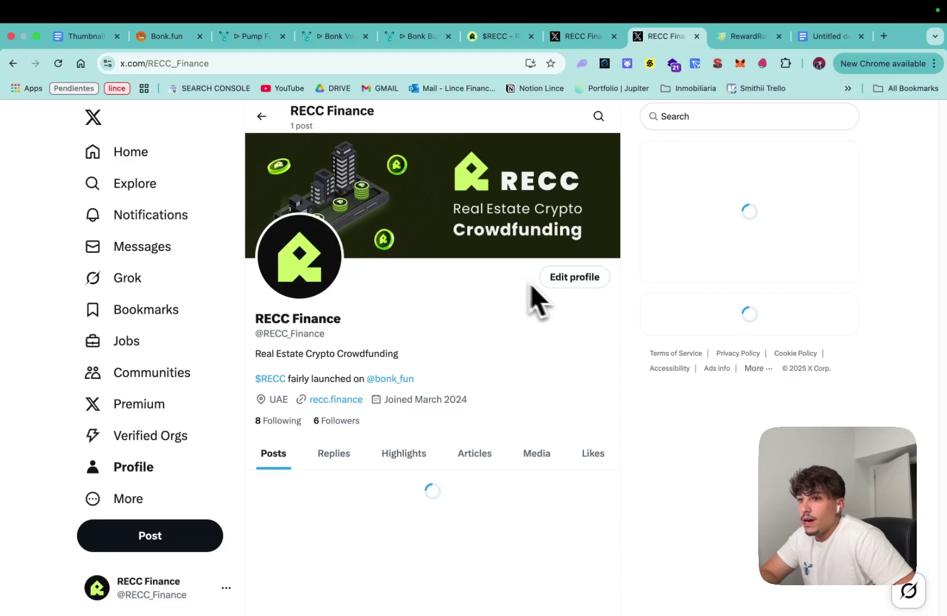
scroll(571, 326, "down", 3)
scroll(579, 365, "down", 3)
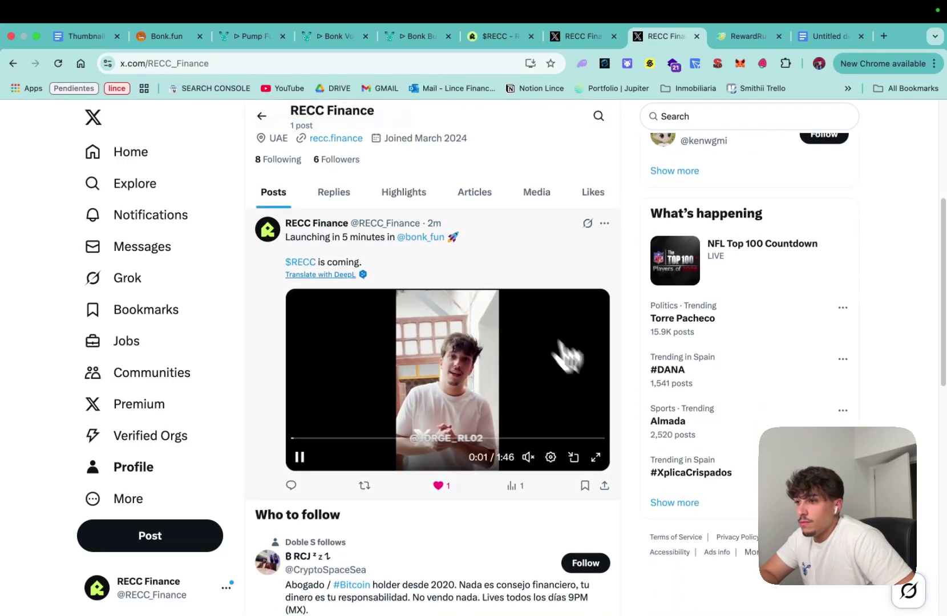
left_click(489, 278)
scroll(471, 296, "down", 3)
scroll(444, 475, "up", 3)
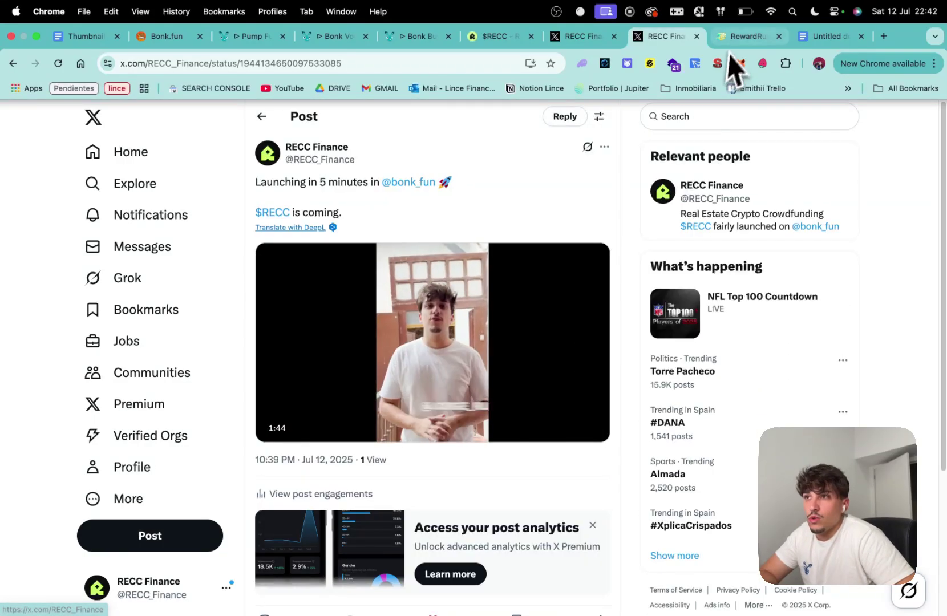
left_click(747, 35)
scroll(535, 405, "down", 1)
scroll(535, 406, "up", 3)
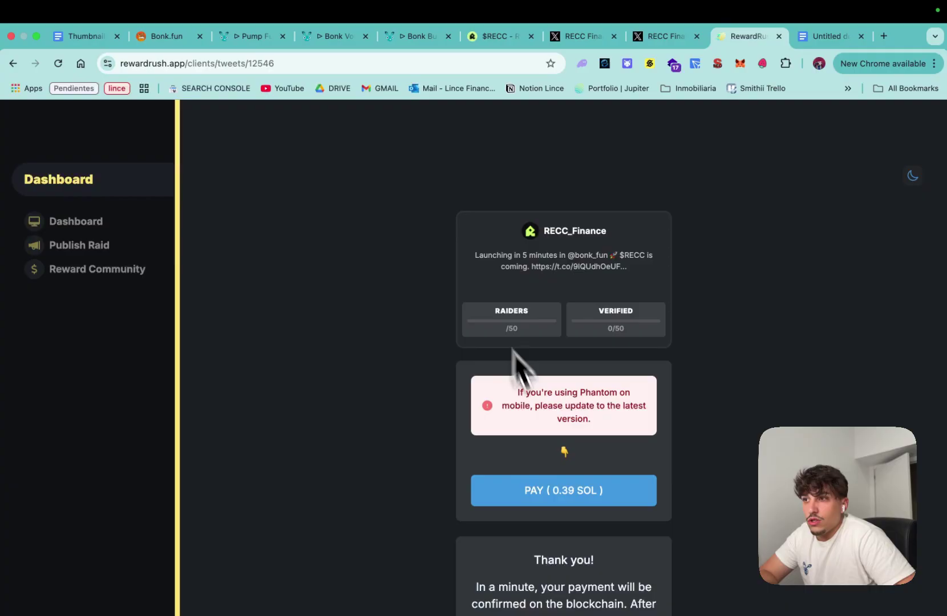
scroll(592, 450, "down", 3)
left_click(648, 38)
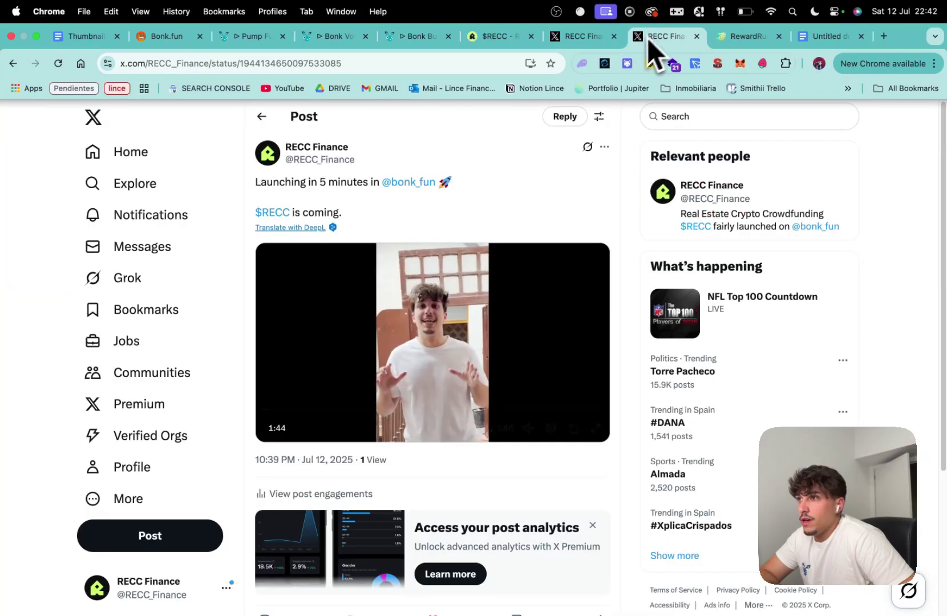
left_click(165, 36)
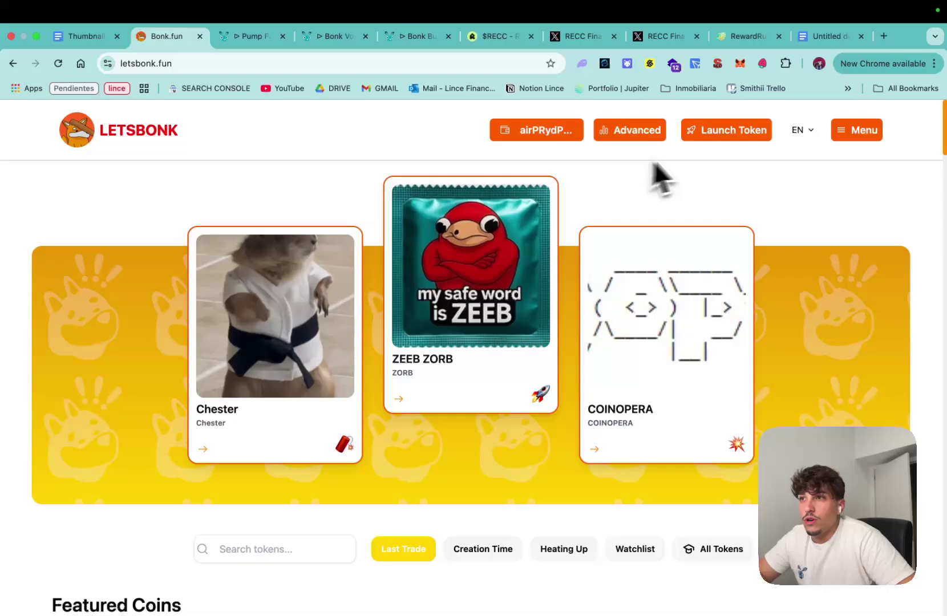
Start a new token named Real Estate Crypto Crowdfunding, symbol RECC, with a utility-token description
left_click(726, 130)
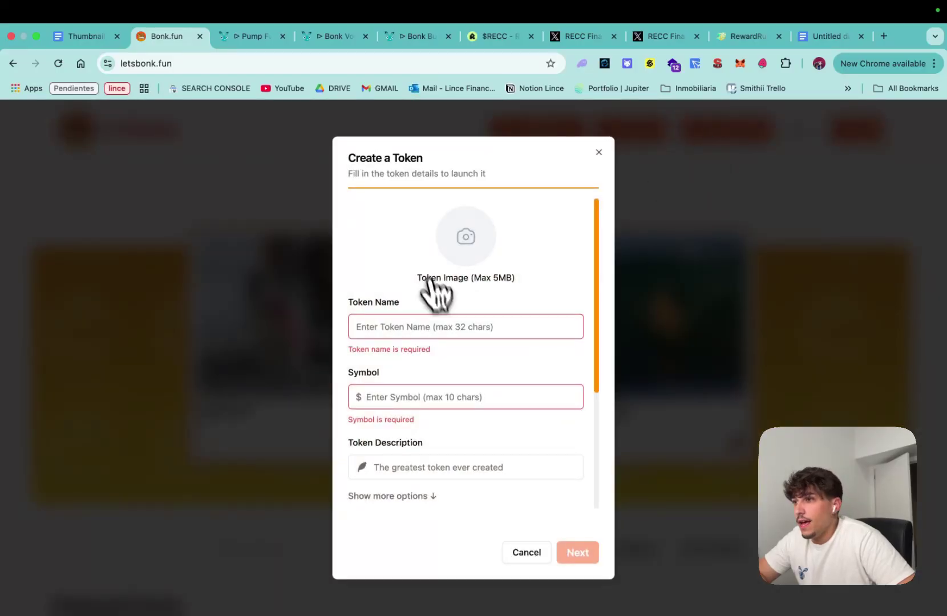
scroll(447, 367, "down", 5)
scroll(488, 400, "down", 2)
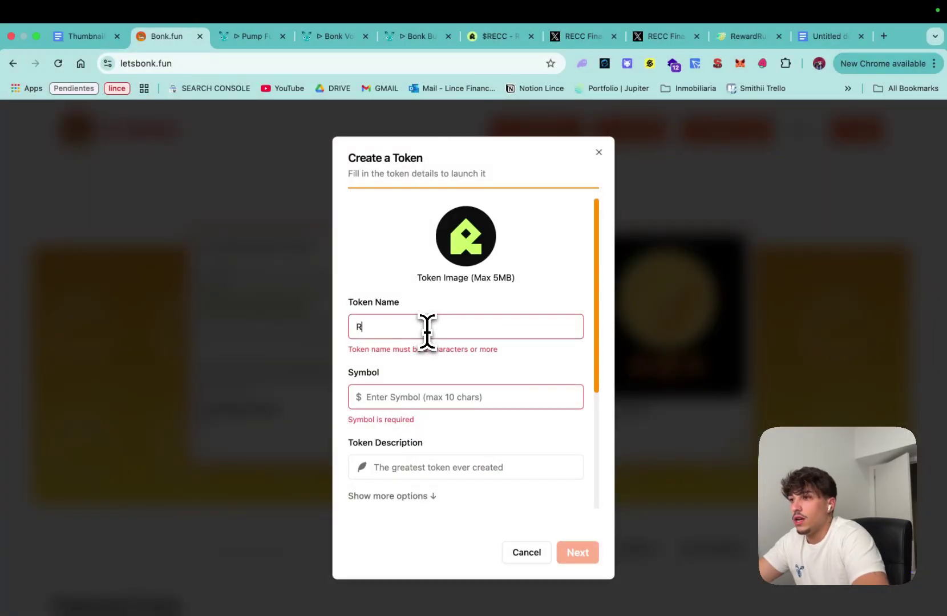
type("RECC")
left_click(433, 382)
type("RECC")
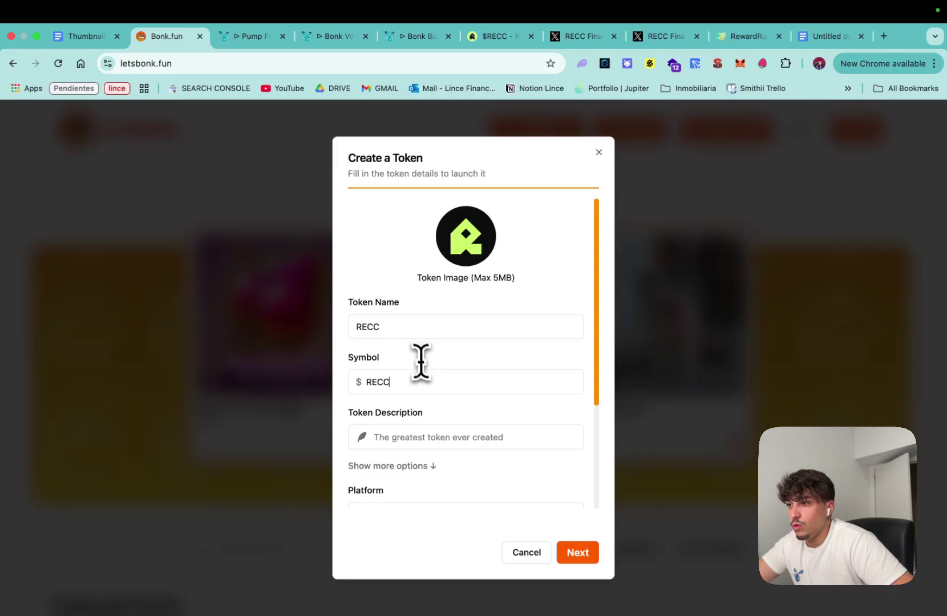
double_click(378, 301)
type("Real")
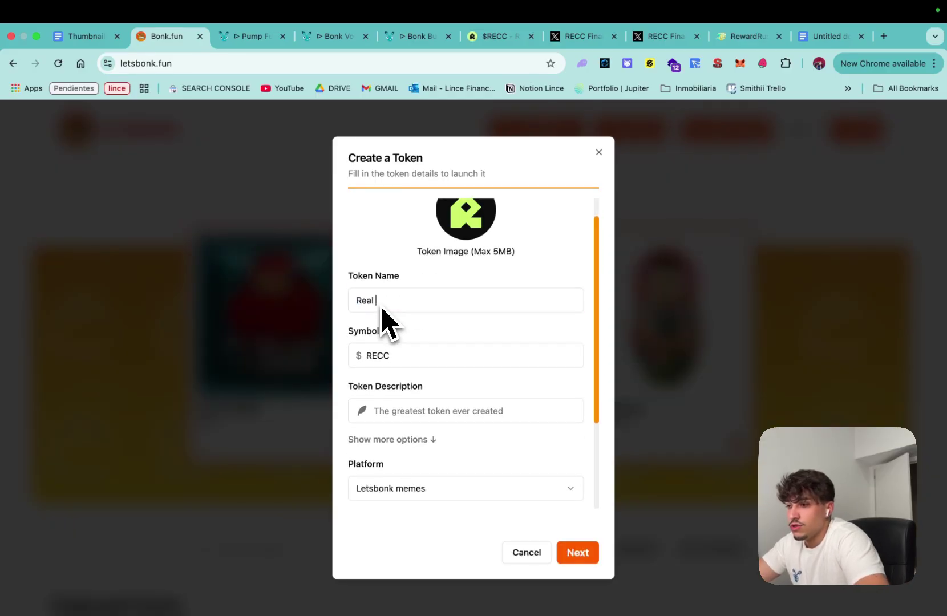
type("to Crowdfunding")
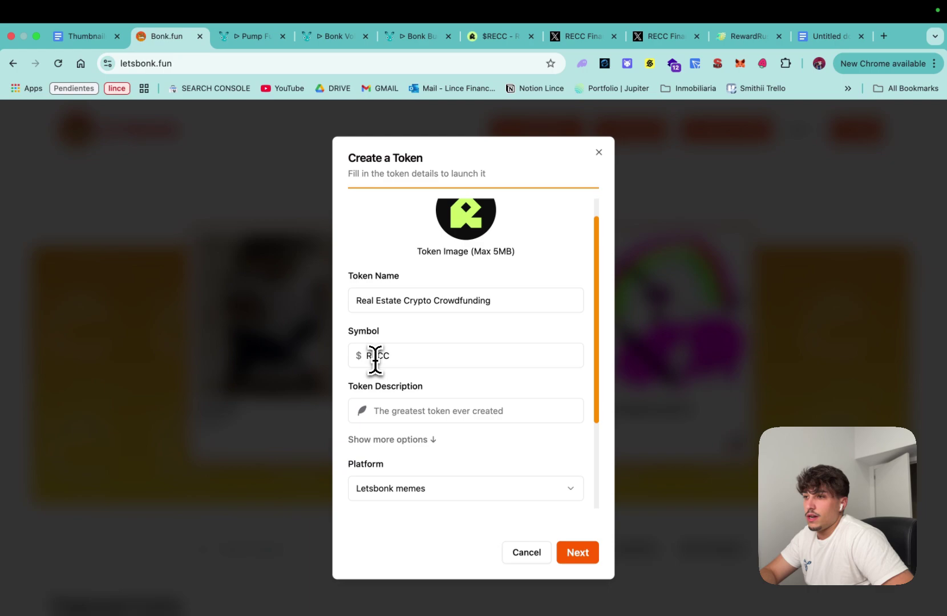
double_click(459, 300)
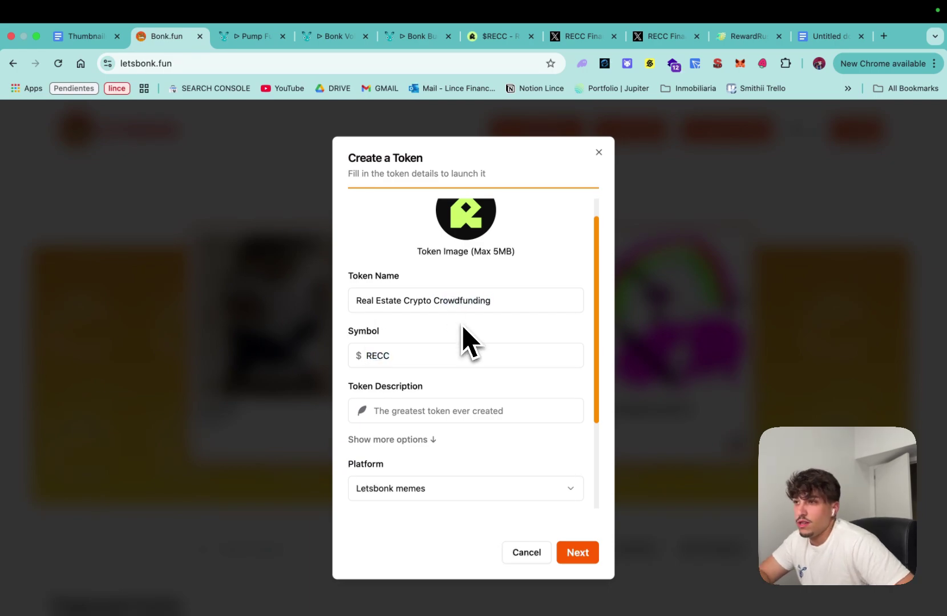
scroll(470, 340, "down", 1)
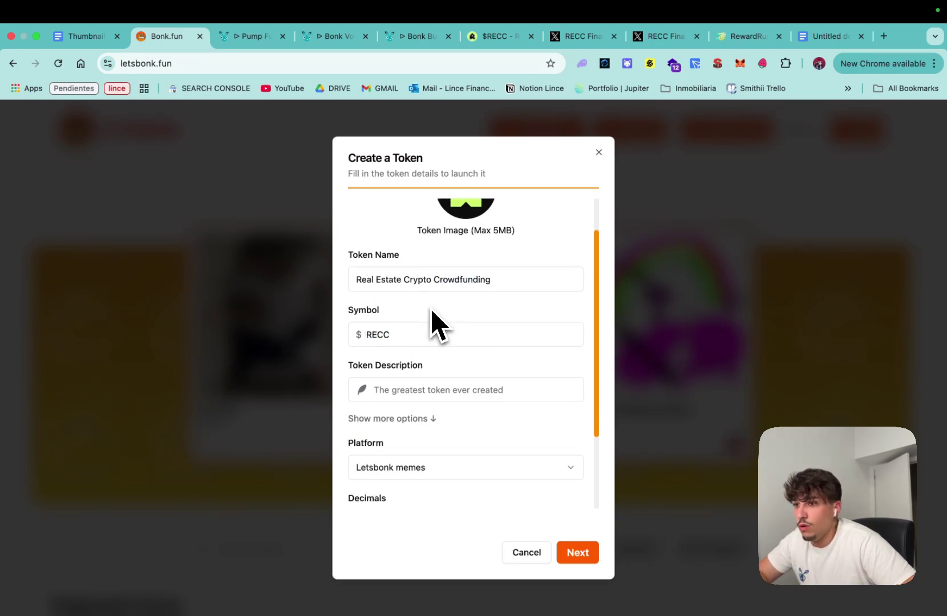
scroll(438, 325, "down", 1)
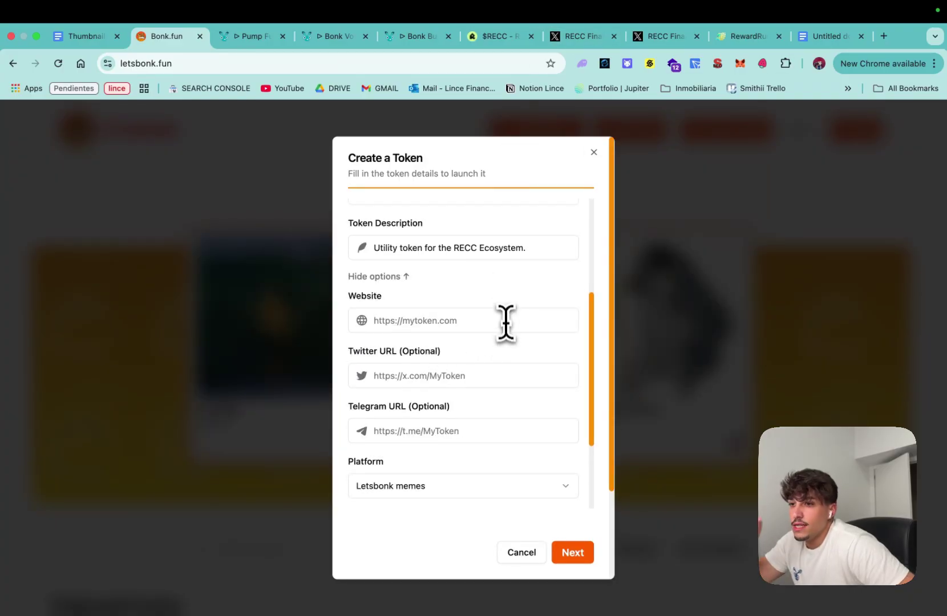
Add Telegram link t.me/RECC_Finance and keep Letsbonk memes as the platform with 1B supply
left_click(506, 323)
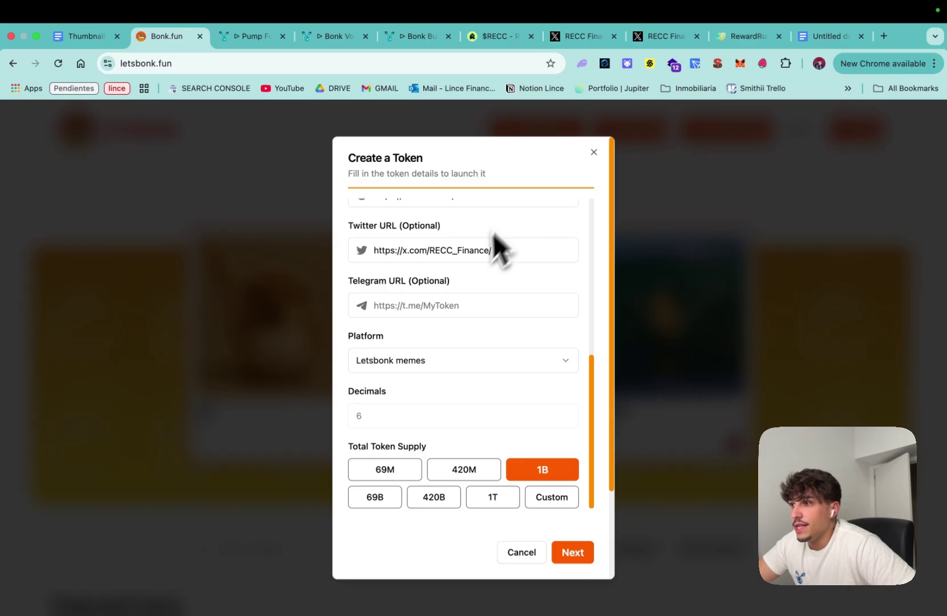
key("Tab")
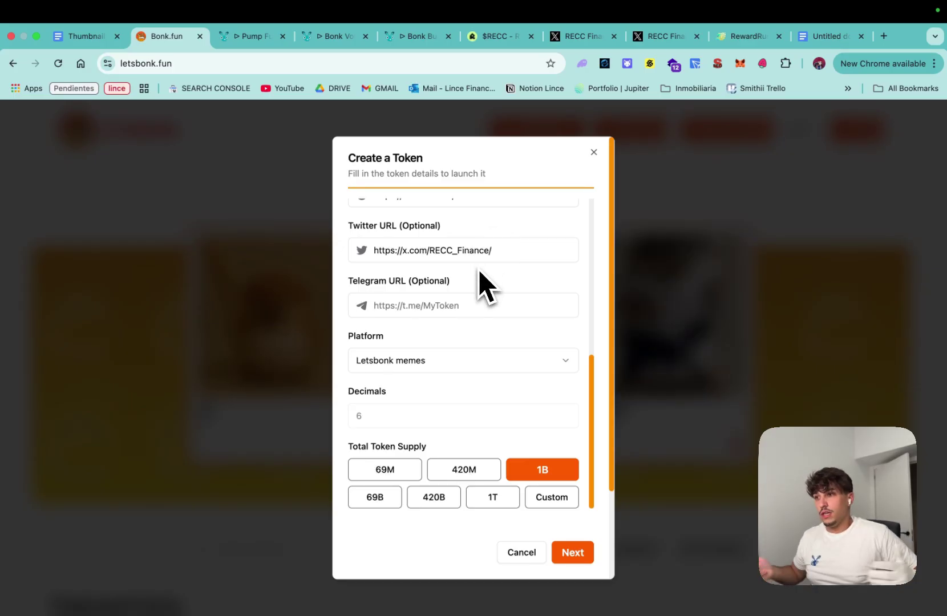
type("https://t.me")
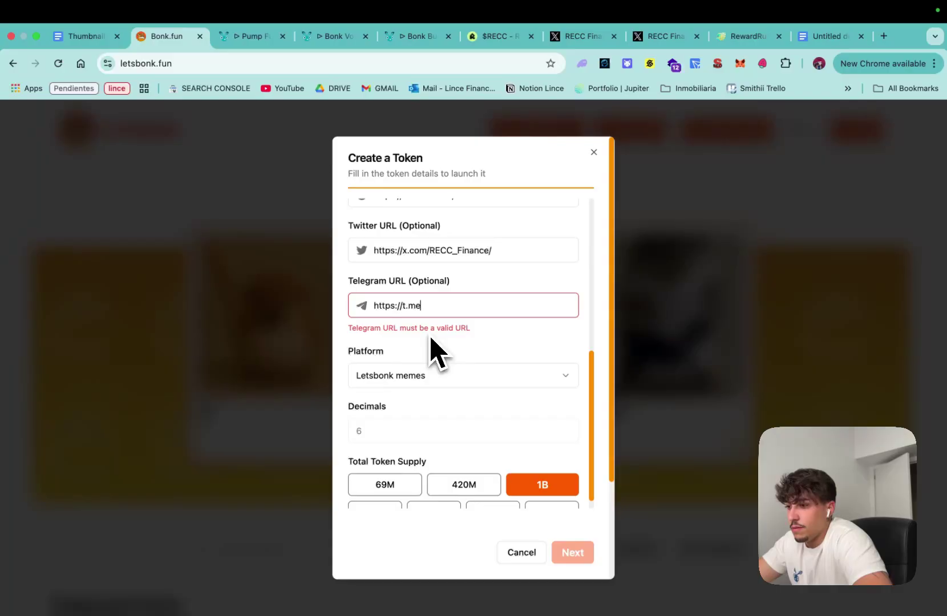
type("/RECC_Fin")
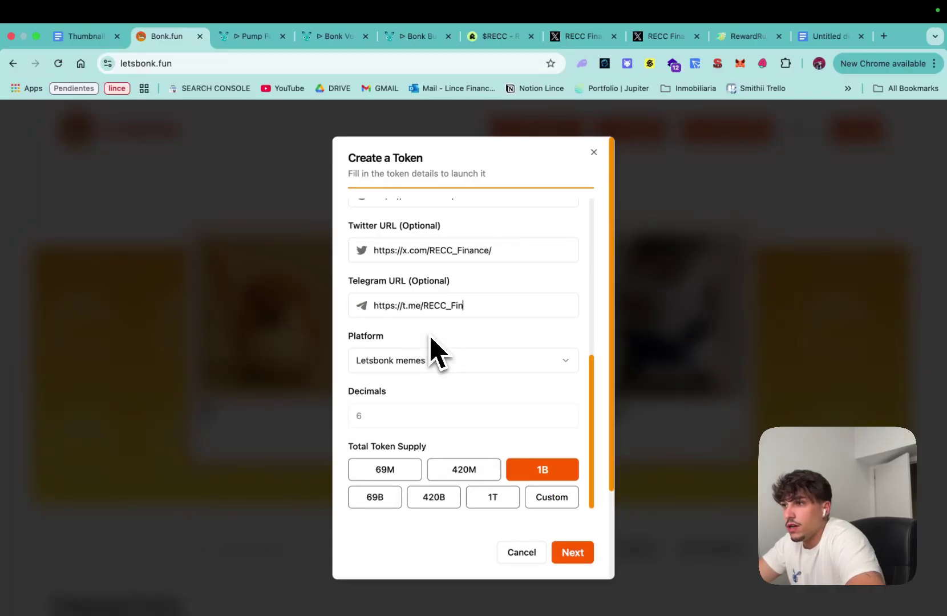
type("ance")
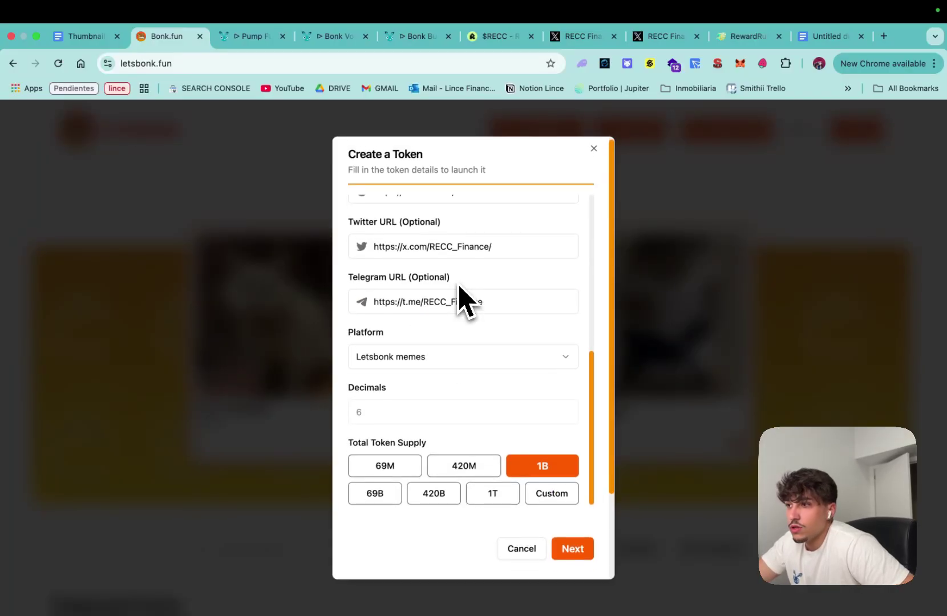
scroll(445, 344, "down", 1)
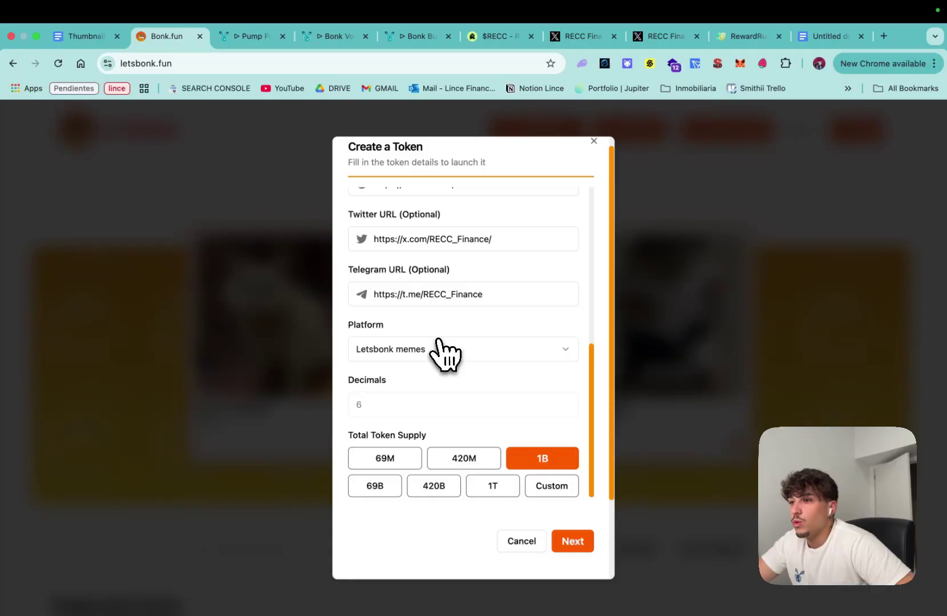
left_click(437, 349)
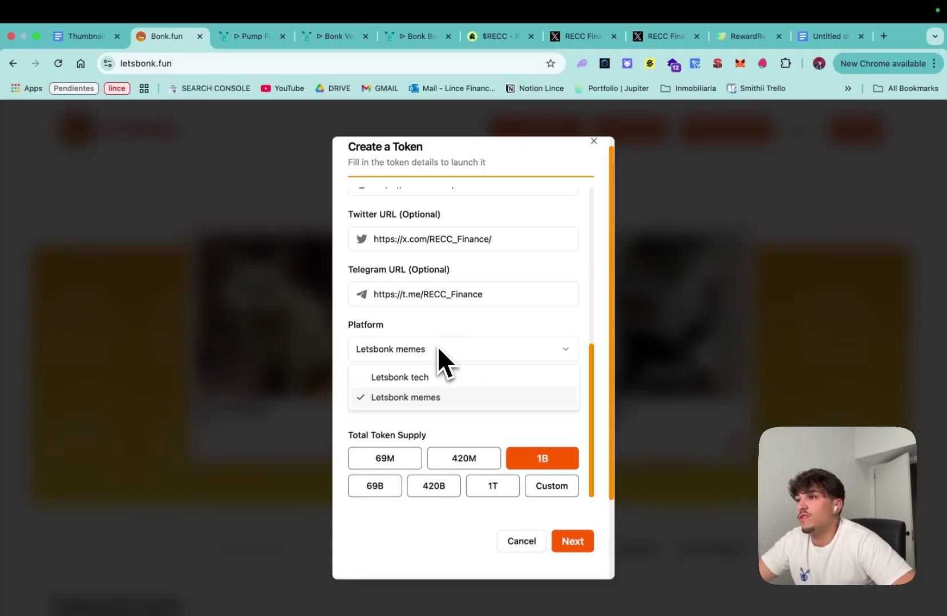
left_click(397, 404)
scroll(437, 348, "down", 1)
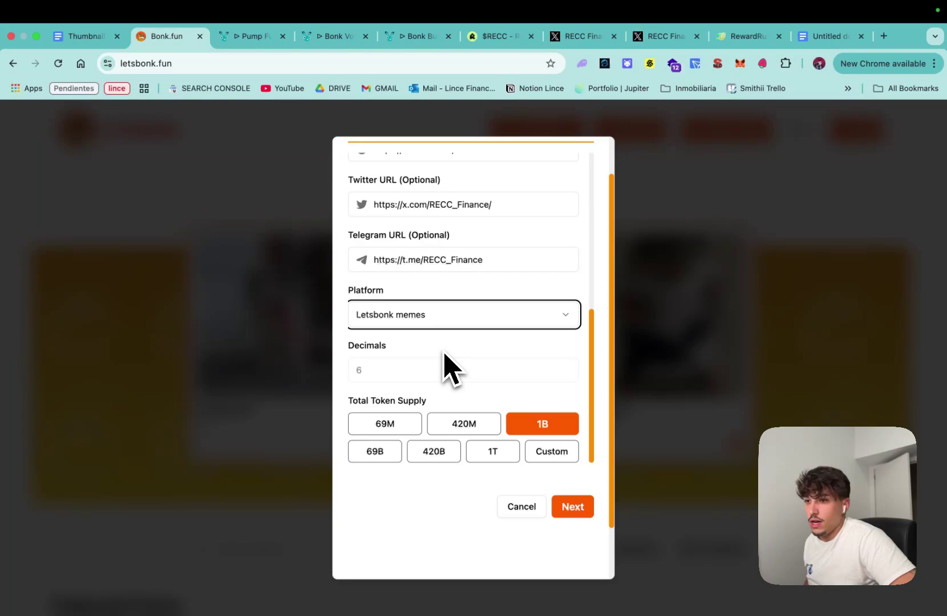
scroll(444, 354, "down", 2)
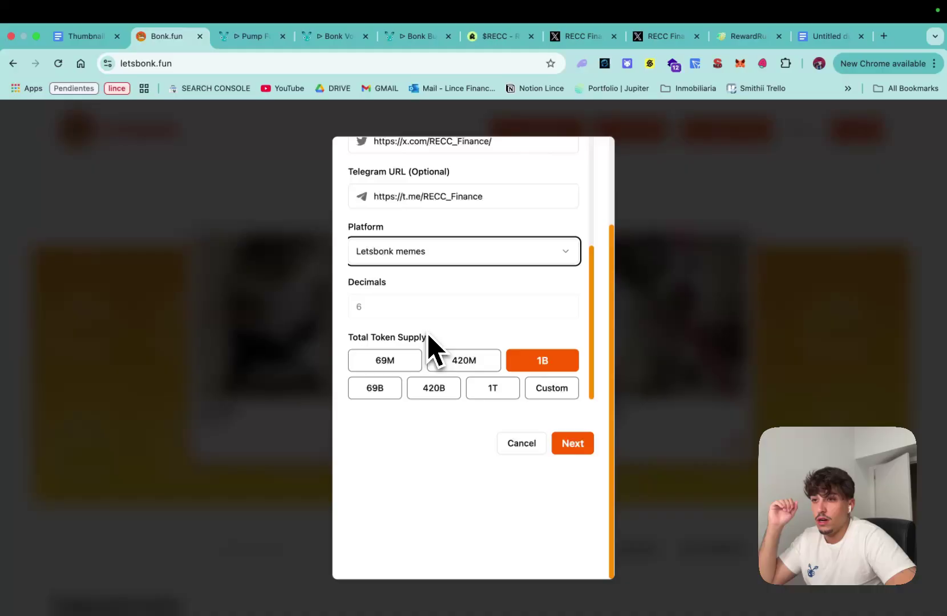
Create the RECC token with a 1 SOL initial buy and approve it in Phantom
left_click(569, 445)
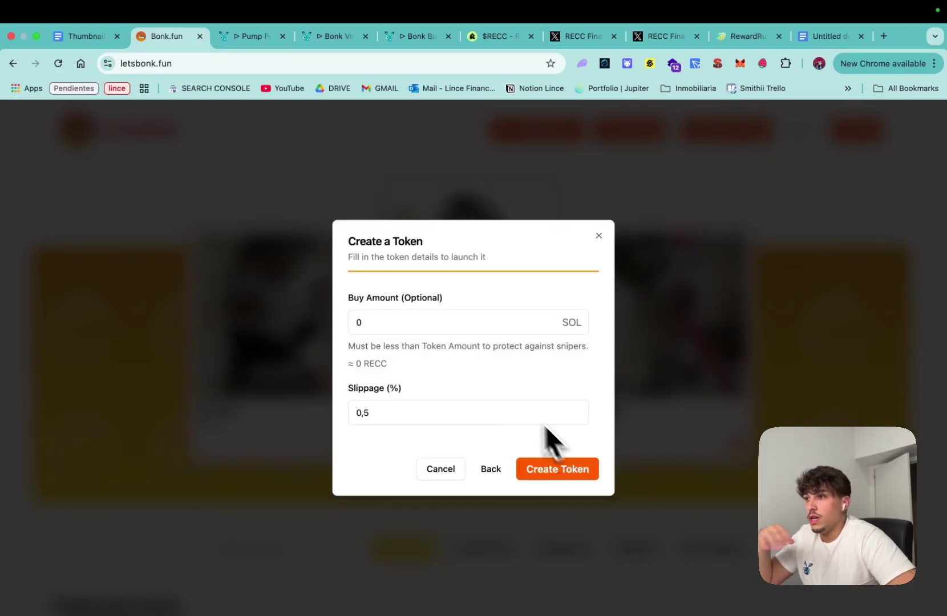
left_click_drag(488, 256, 348, 240)
left_click(435, 326)
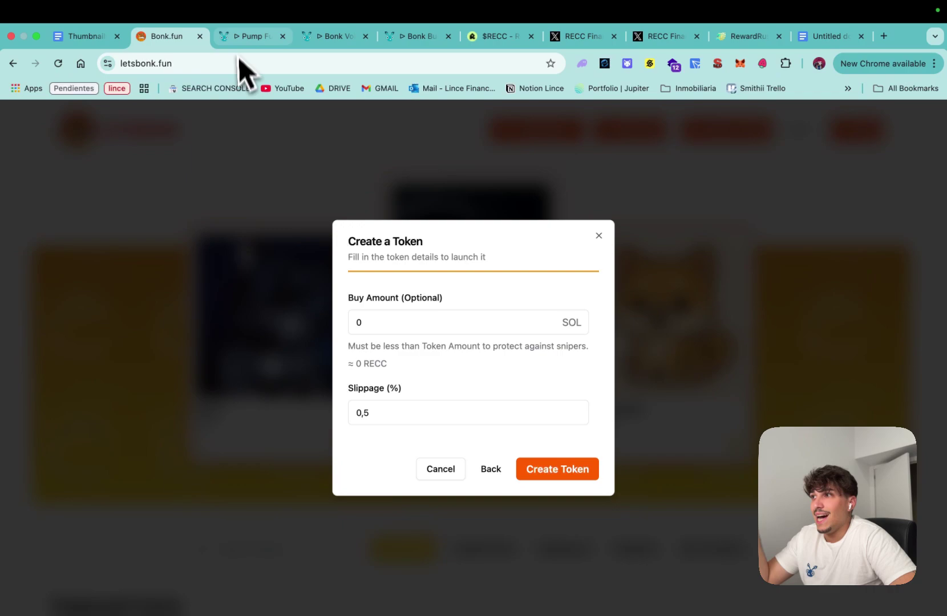
left_click(252, 35)
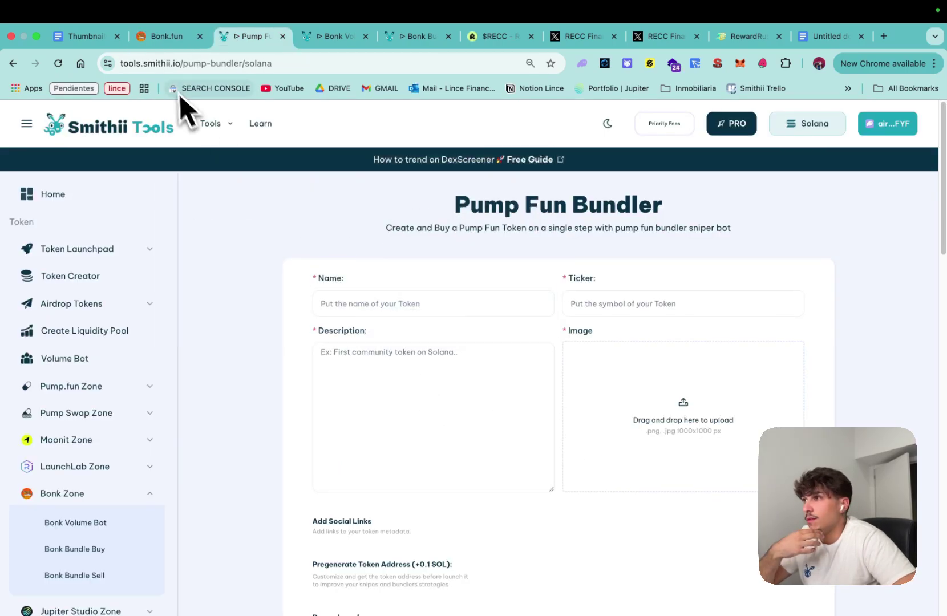
left_click(166, 35)
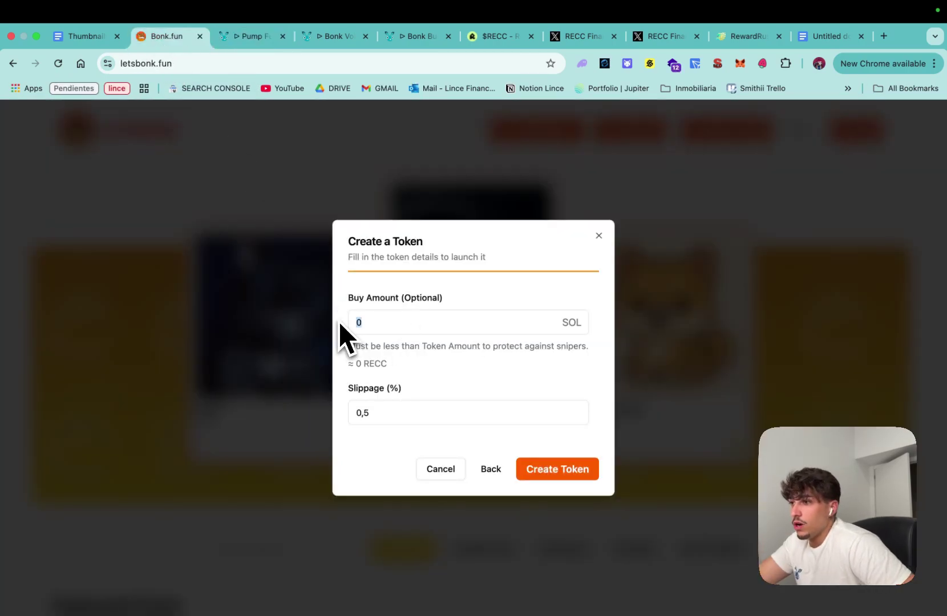
type("1")
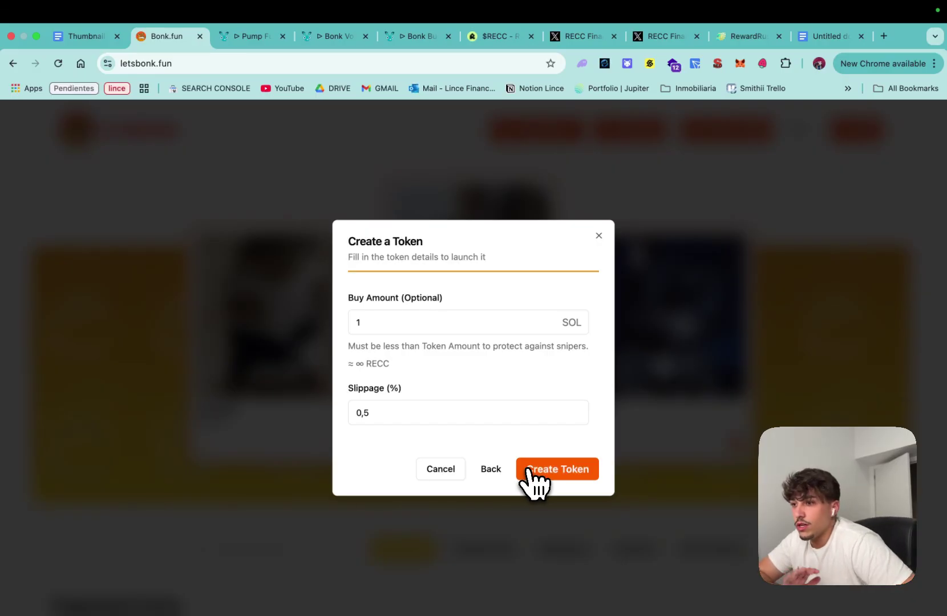
left_click(535, 475)
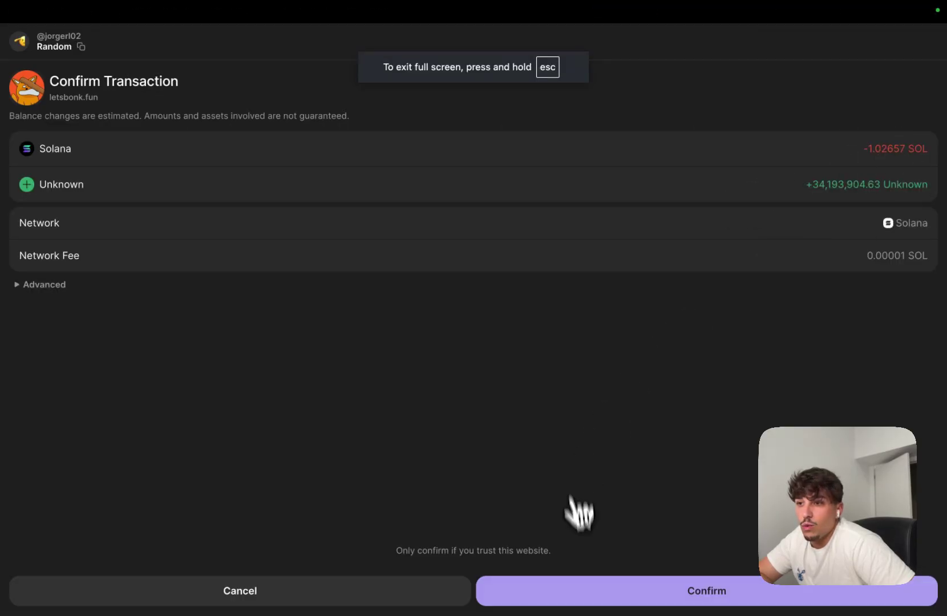
left_click(597, 597)
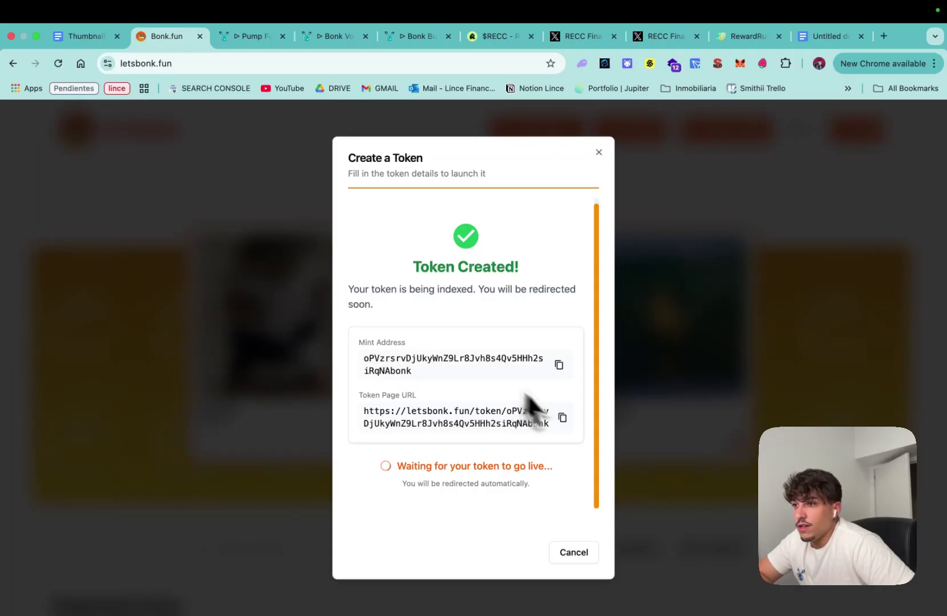
Copy the token's mint address into the RECC Finance X bio and save
left_click(562, 417)
left_click(560, 365)
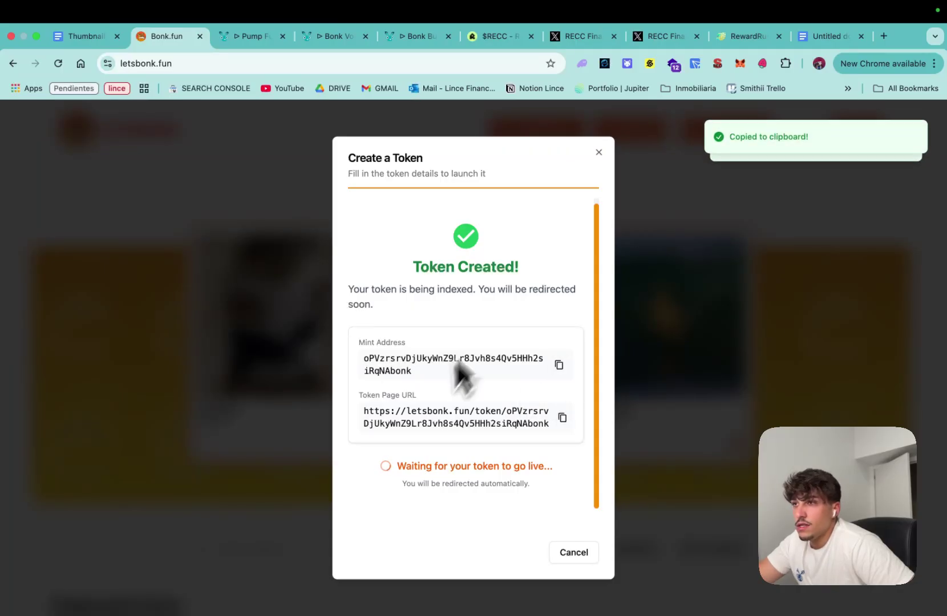
left_click(663, 35)
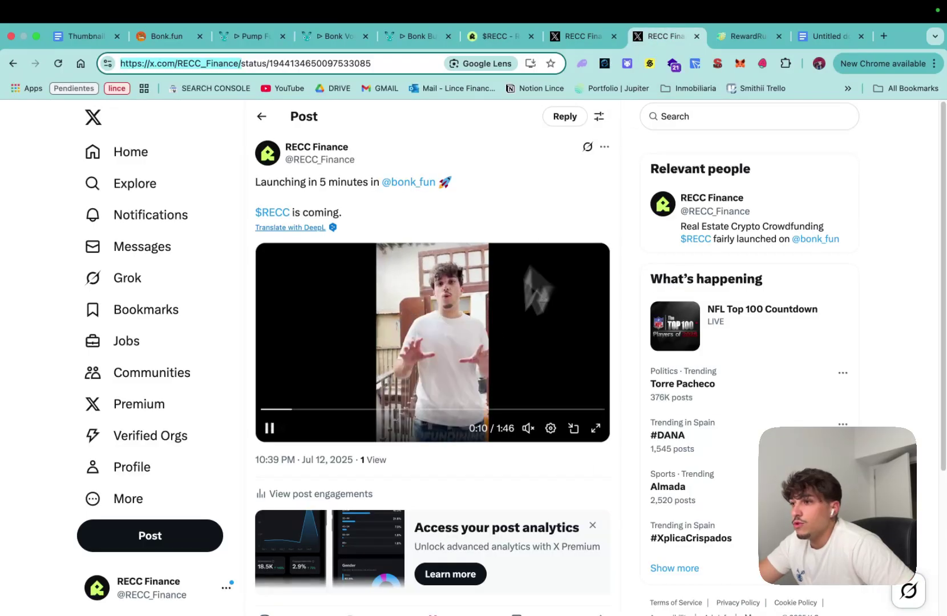
left_click(131, 152)
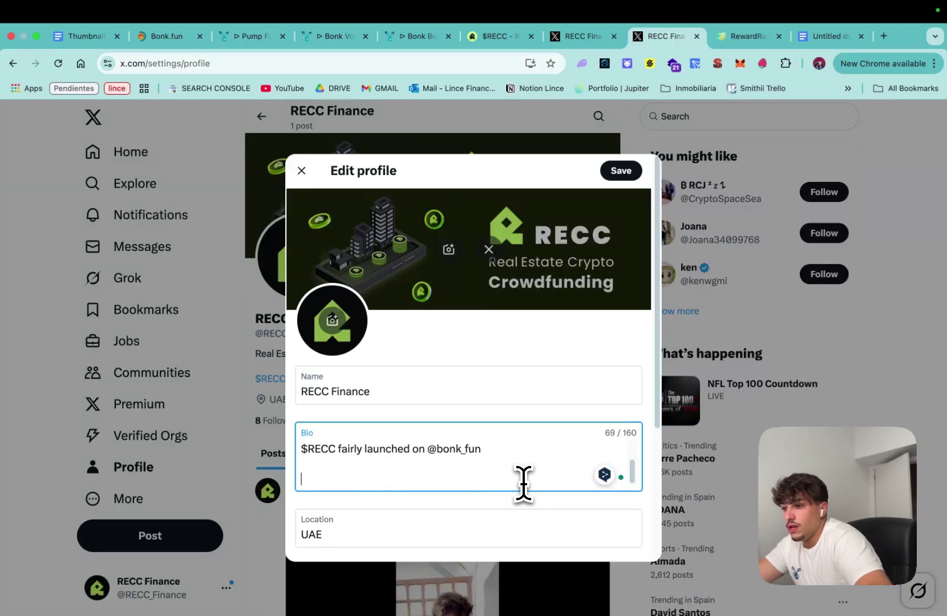
type("CA:")
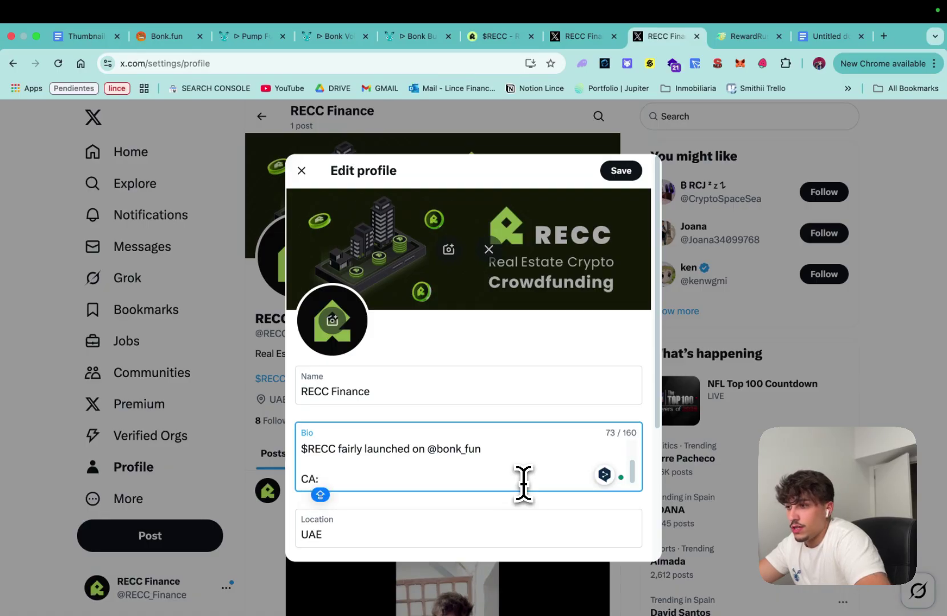
key("ctrl+v")
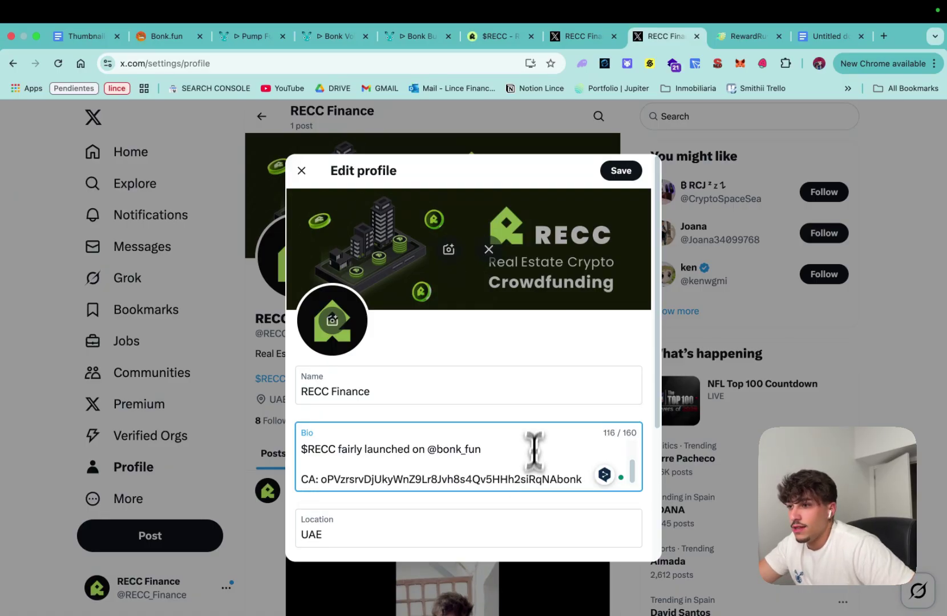
left_click(621, 171)
scroll(510, 348, "down", 3)
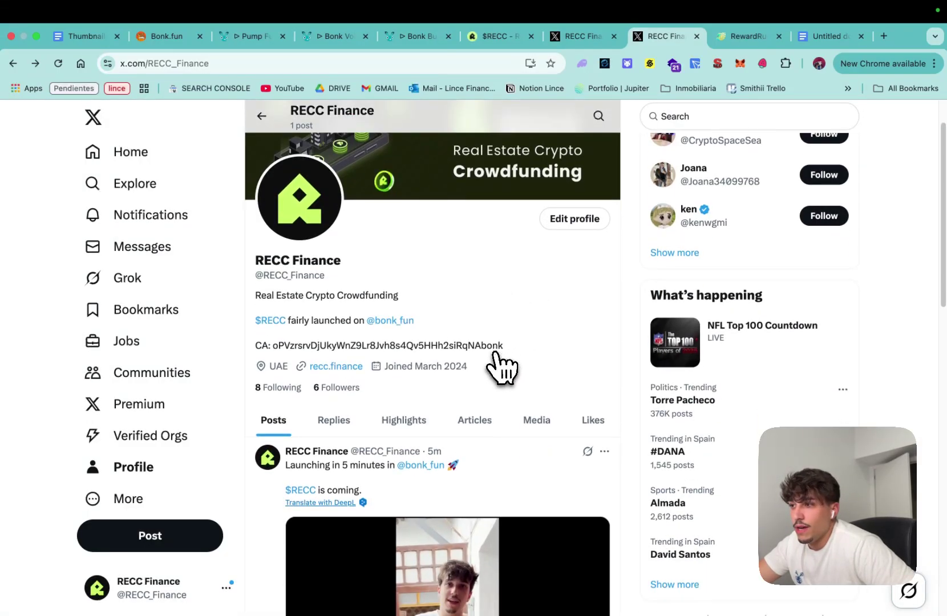
scroll(504, 370, "down", 2)
Post an X announcement that RECC is live on LetsBonk, with its contract address and logo
left_click(187, 536)
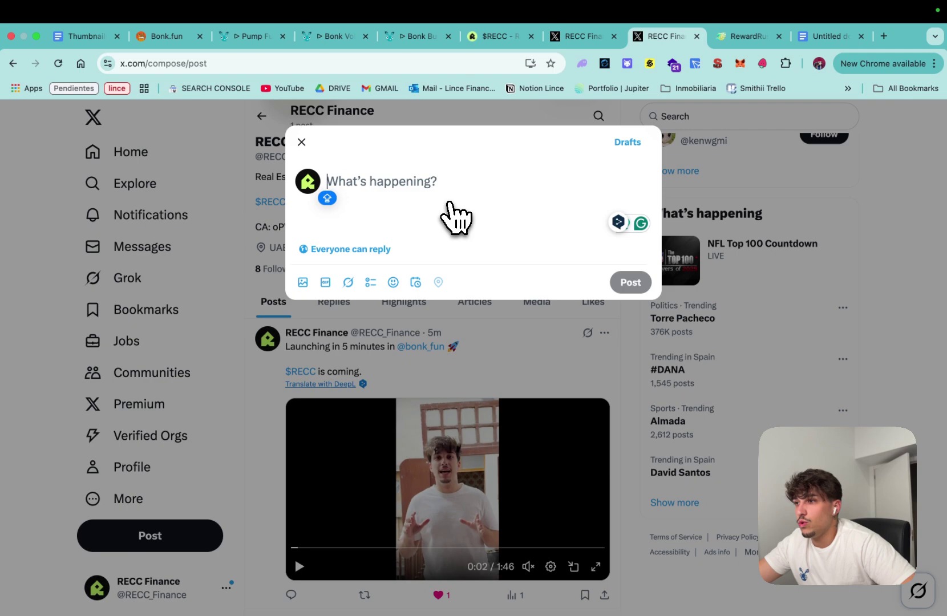
type("$RECC is li")
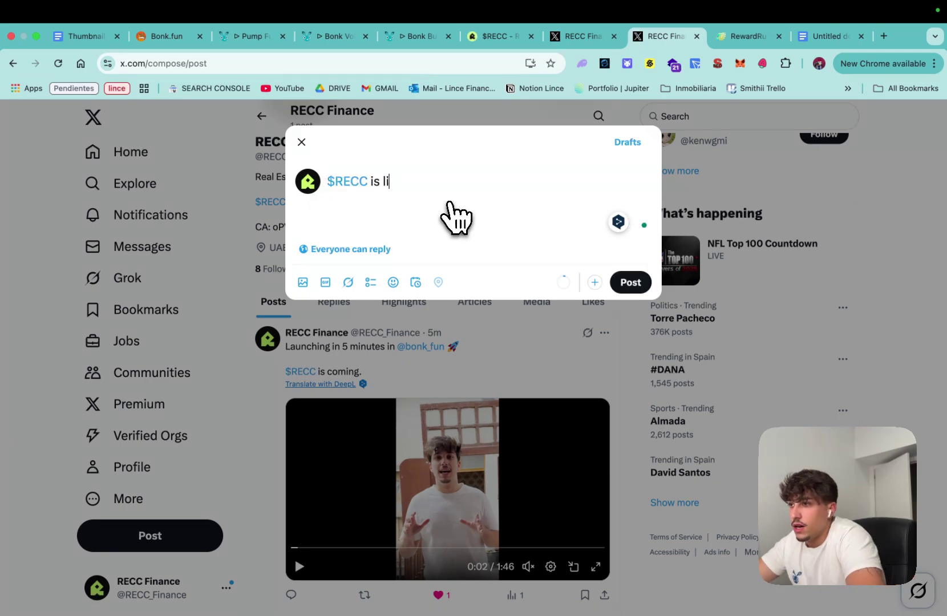
type("ve on @bonk_fun")
key("Return")
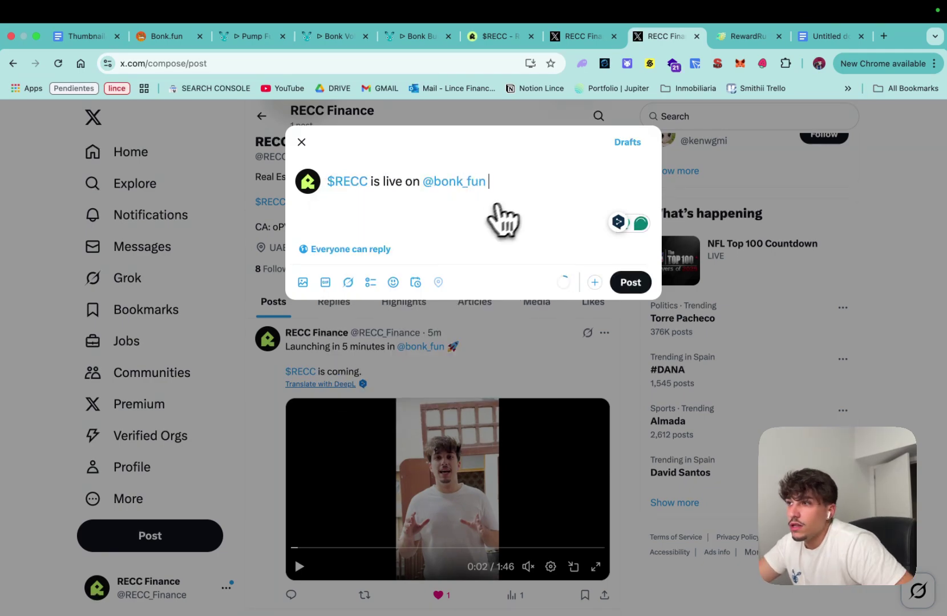
type("CA:")
key("Return")
key("ctrl+v")
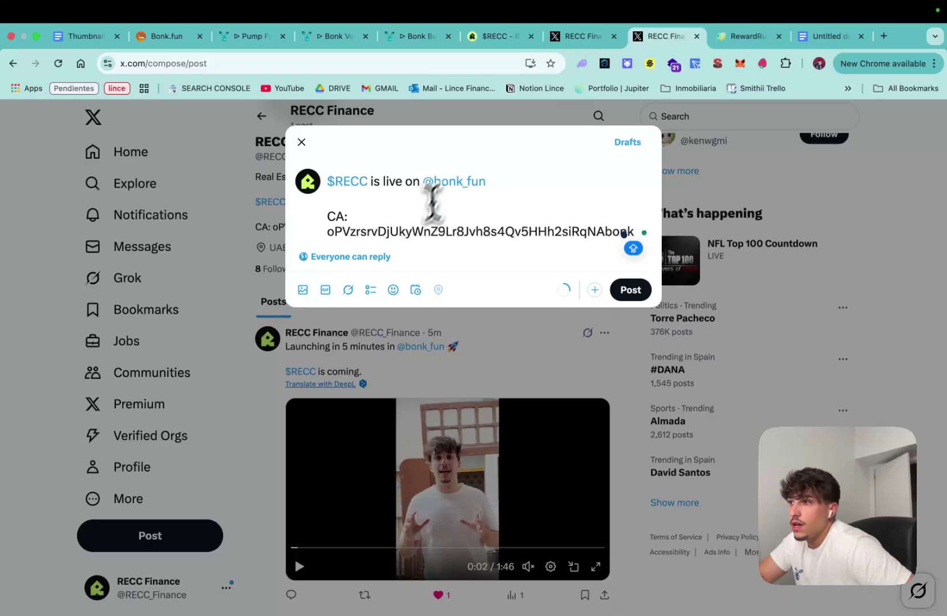
key("ctrl+v")
key("ctrl+Return")
scroll(518, 385, "down", 5)
scroll(503, 370, "down", 3)
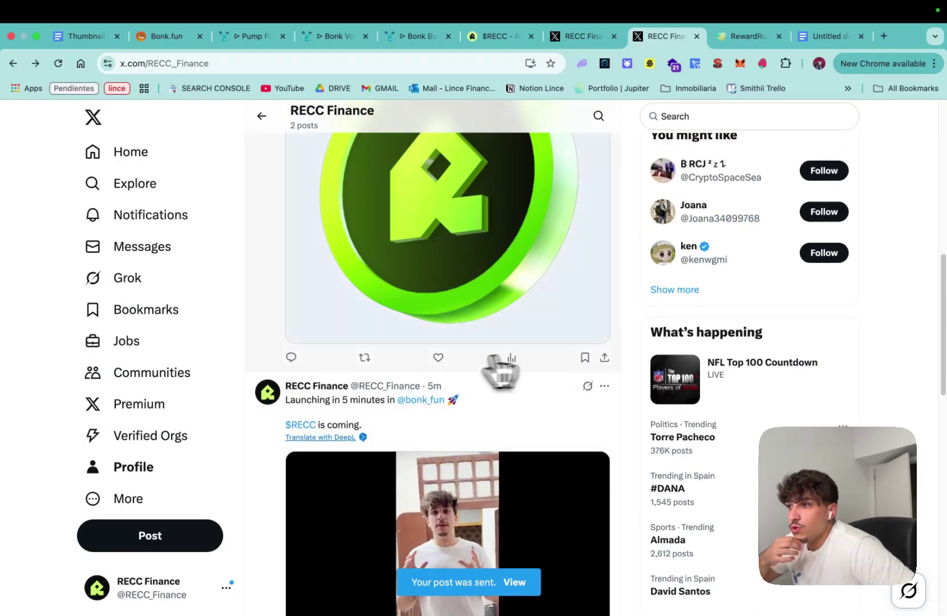
Copy the new post's link and go to the RewardRush payment page
left_click(605, 357)
left_click(489, 365)
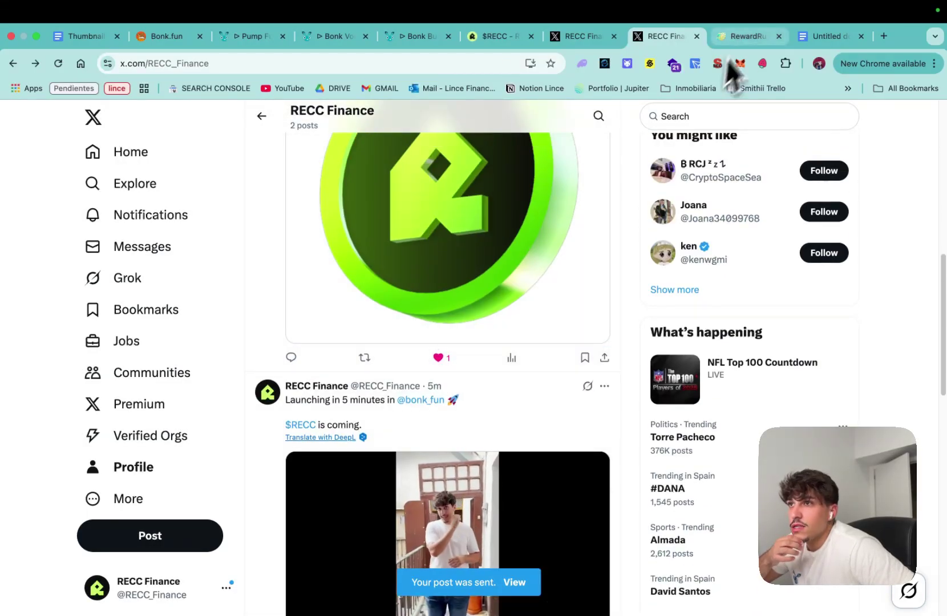
left_click(744, 36)
scroll(605, 365, "down", 2)
scroll(606, 365, "up", 2)
scroll(596, 518, "down", 2)
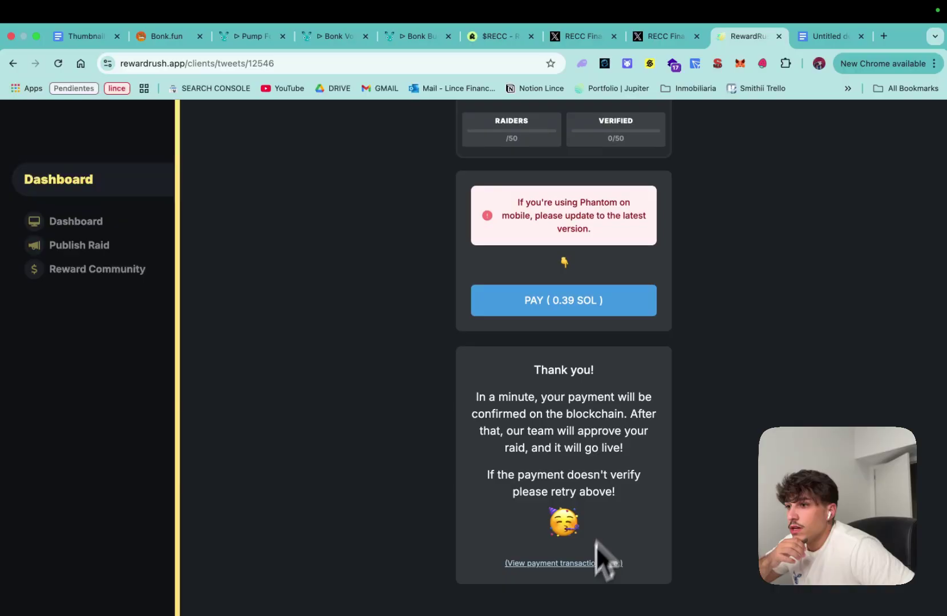
Check the RewardRush payment transaction details, then return to RECC's LetsBonk page
left_click(564, 592)
left_click(158, 36)
scroll(415, 296, "down", 1)
scroll(866, 281, "down", 3)
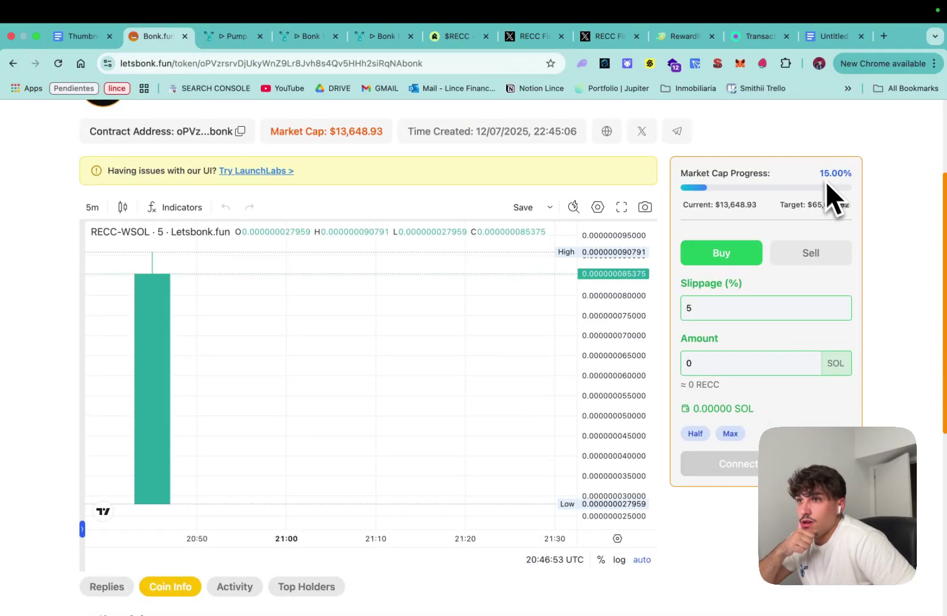
double_click(835, 173)
left_click(893, 176)
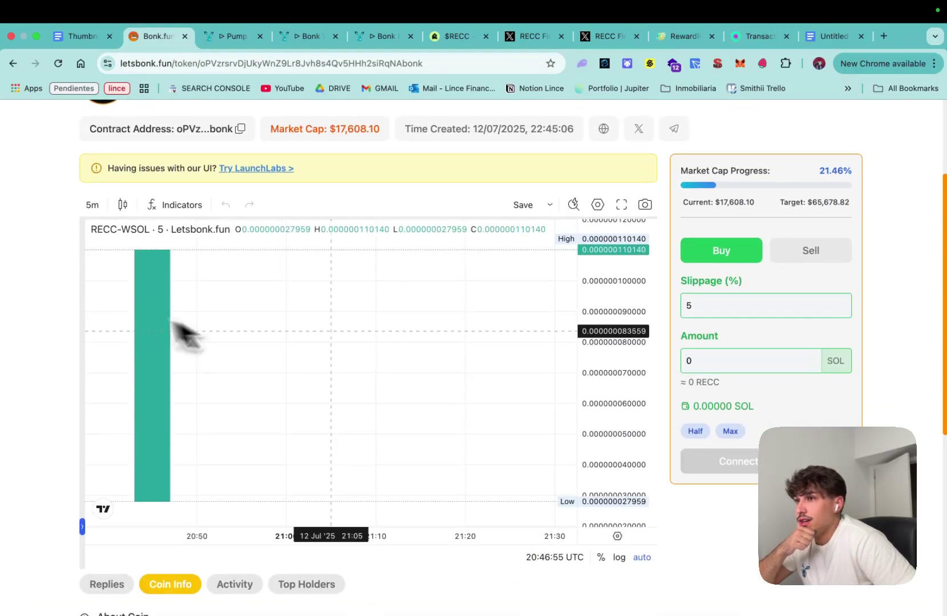
scroll(824, 215, "down", 5)
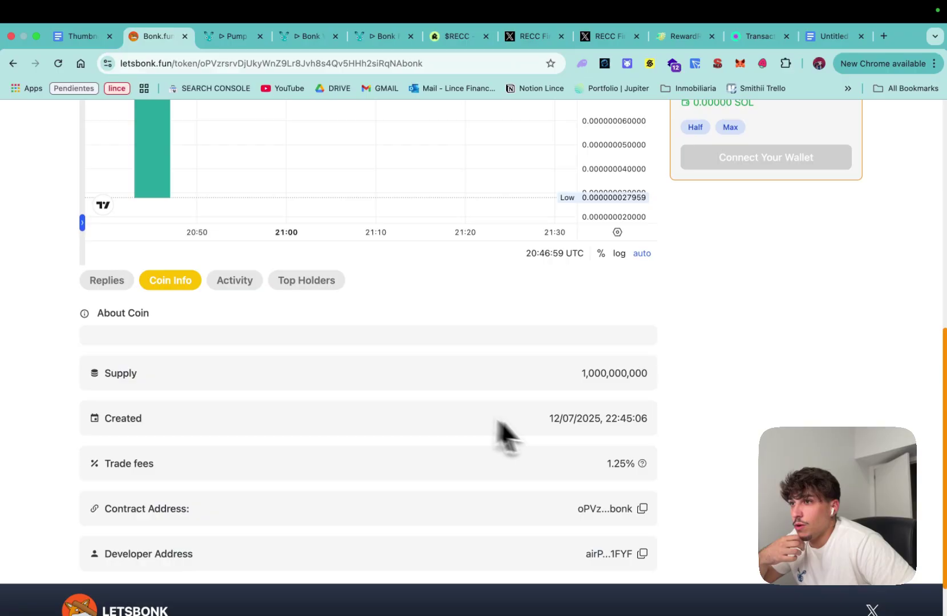
scroll(503, 431, "up", 3)
scroll(563, 448, "up", 5)
scroll(547, 267, "up", 1)
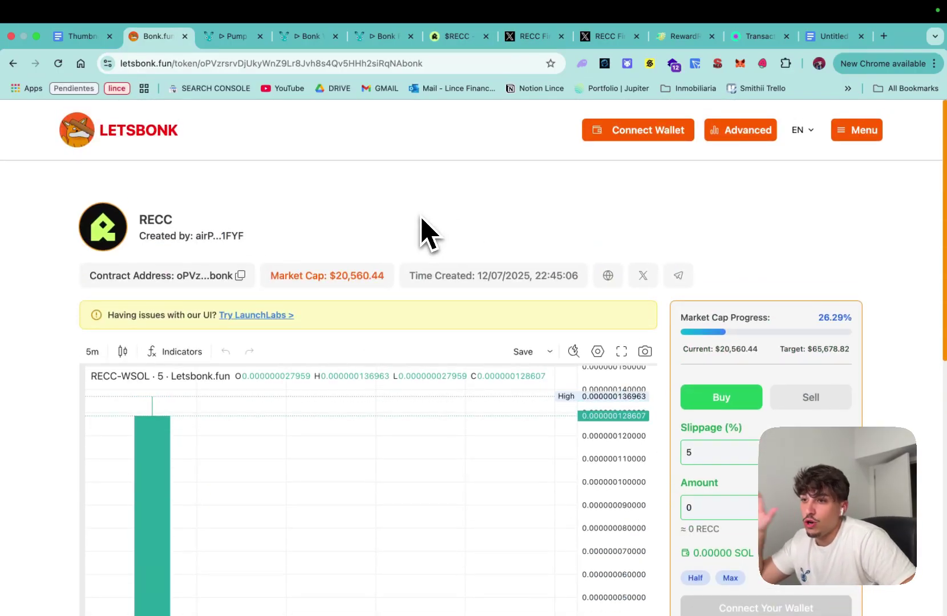
scroll(414, 178, "down", 1)
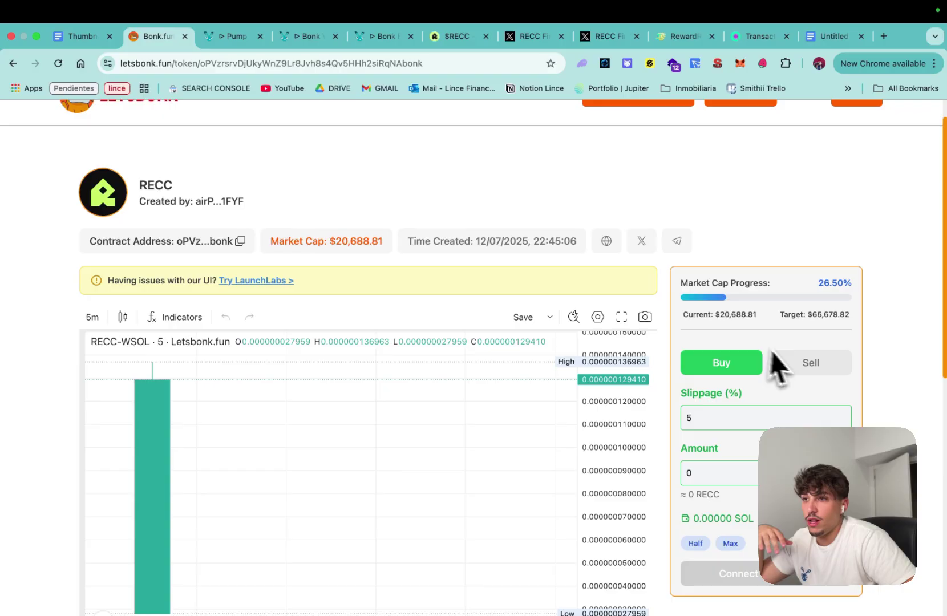
Connect Phantom and fill the sell form with all 34,193,904.633 RECC (≈3.871 SOL)
left_click(799, 362)
scroll(770, 297, "down", 2)
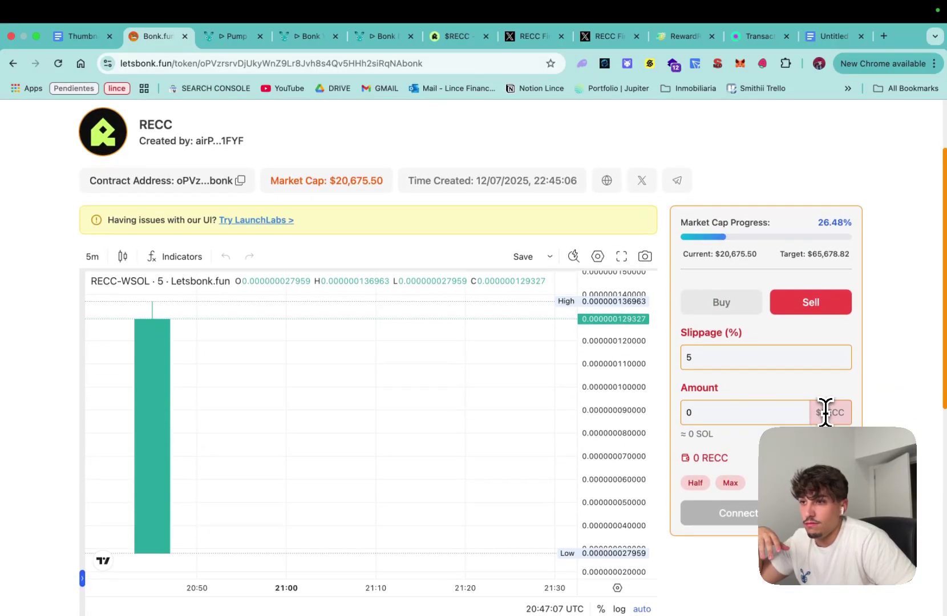
scroll(740, 415, "down", 1)
scroll(725, 384, "up", 4)
left_click(638, 129)
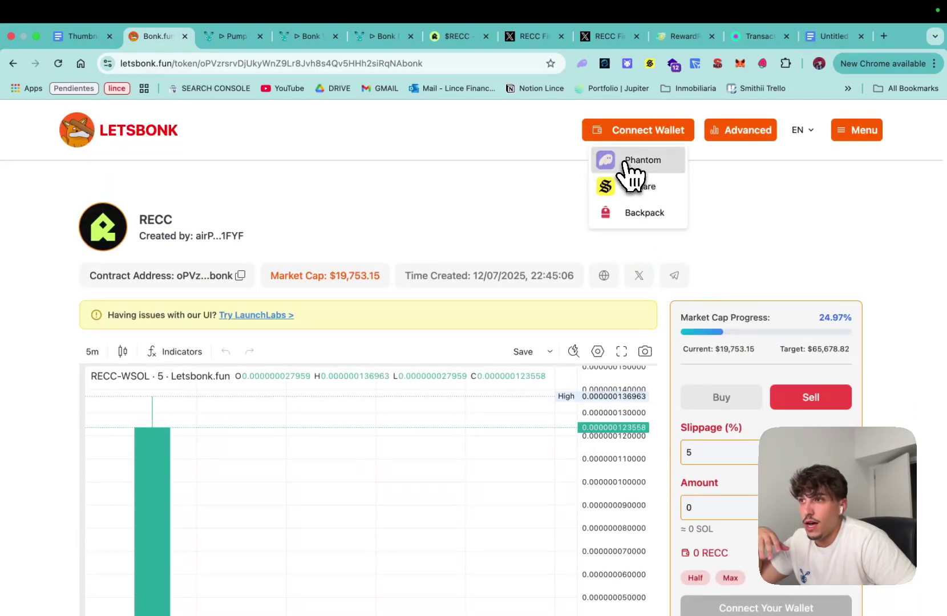
left_click(633, 164)
scroll(630, 245, "down", 2)
scroll(725, 445, "down", 1)
left_click(730, 446)
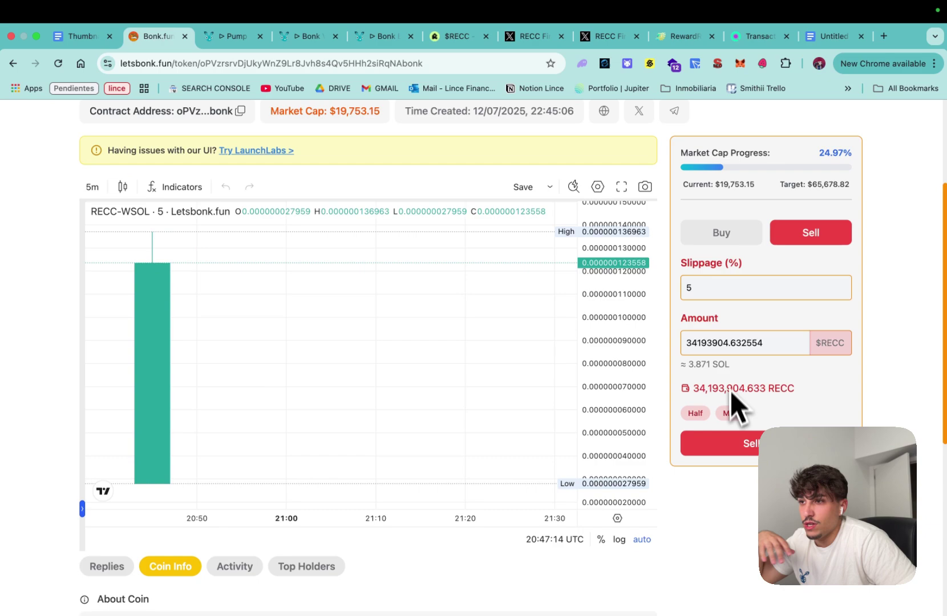
left_click_drag(734, 361, 679, 361)
left_click(851, 399)
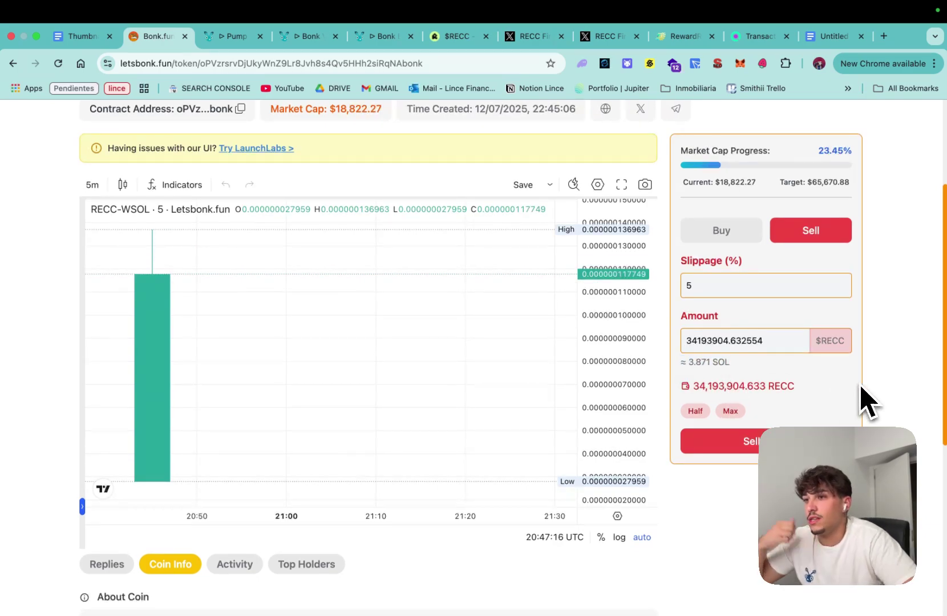
scroll(752, 304, "up", 2)
scroll(429, 259, "down", 2)
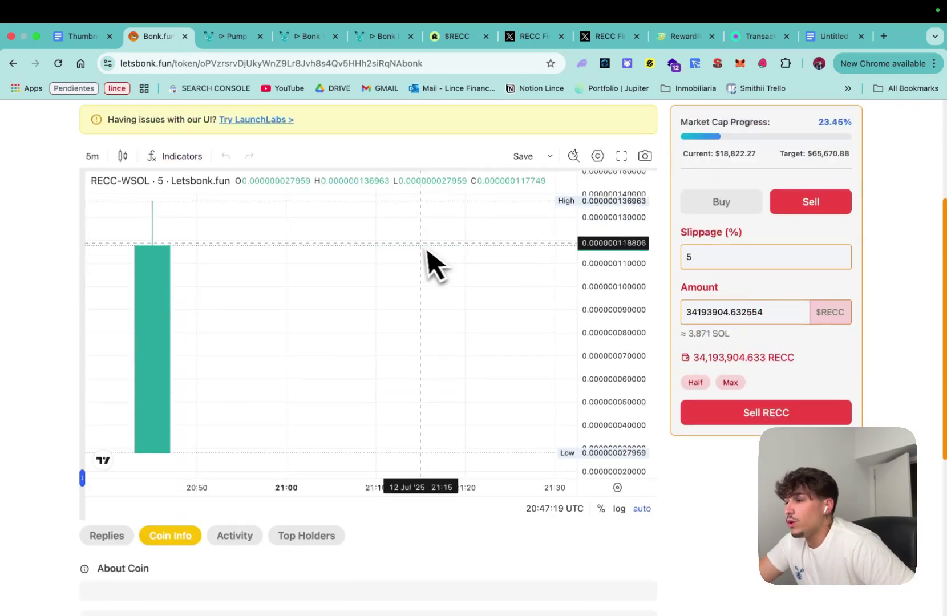
scroll(696, 370, "down", 1)
scroll(730, 410, "up", 4)
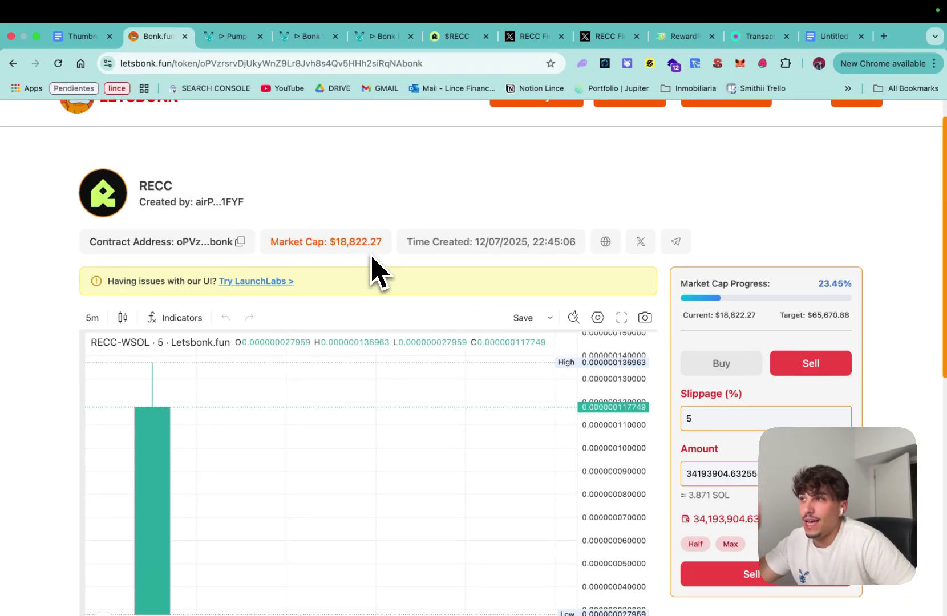
left_click(305, 36)
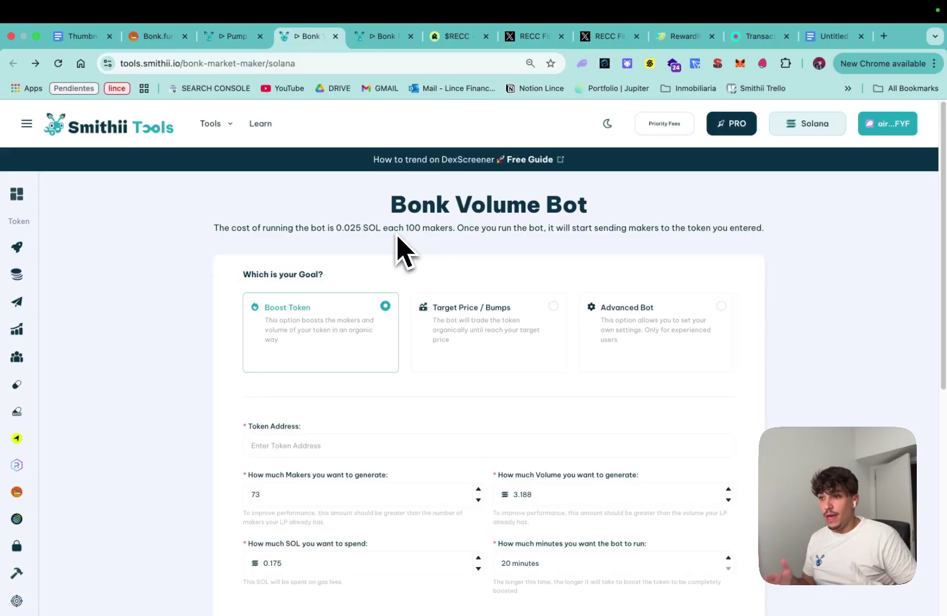
scroll(414, 296, "down", 1)
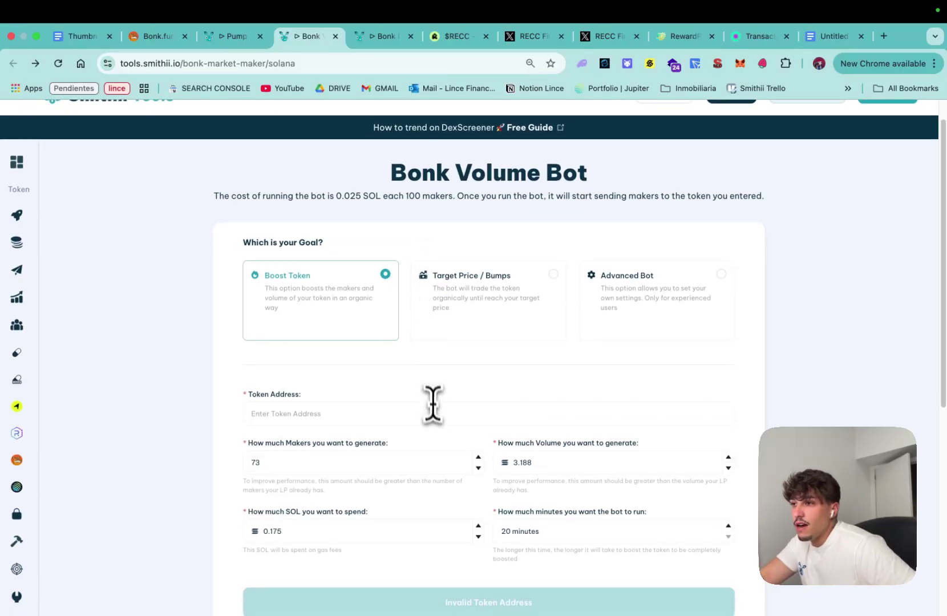
Copy RECC's contract address from LetsBonk into the Bonk Volume Bot token field
left_click(433, 411)
left_click(157, 36)
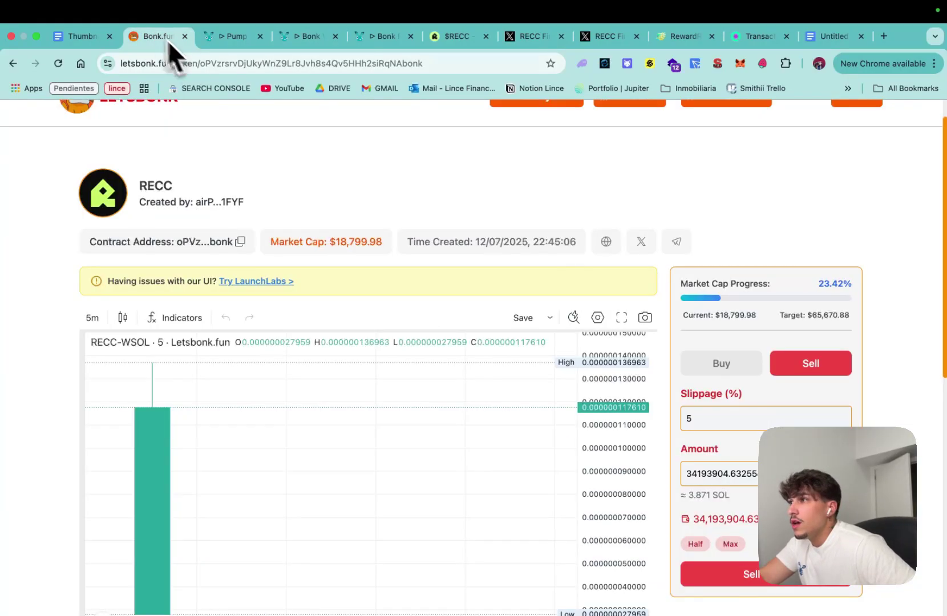
left_click(311, 64)
left_click(240, 241)
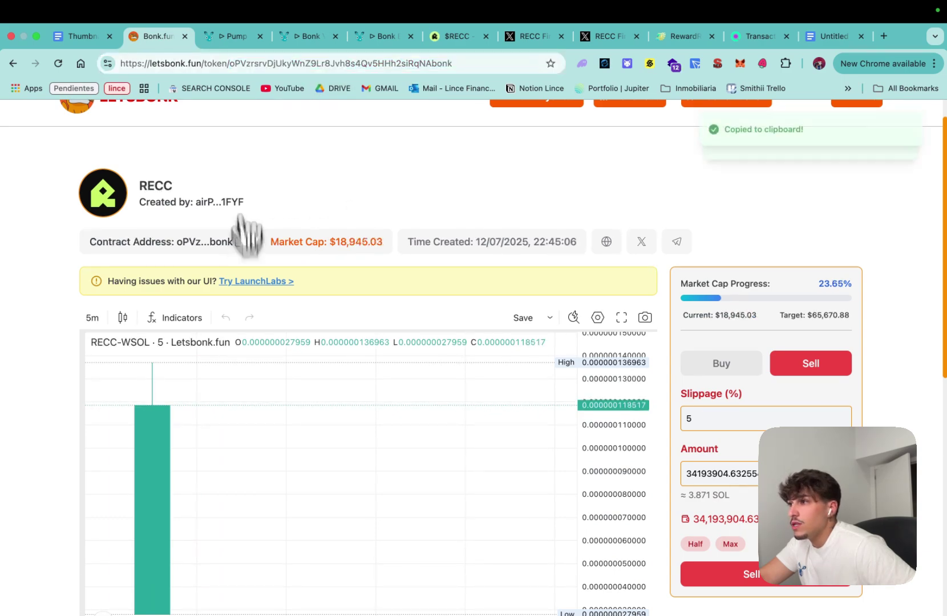
left_click(236, 35)
left_click(307, 35)
left_click(403, 413)
key("ctrl+v")
scroll(403, 413, "down", 1)
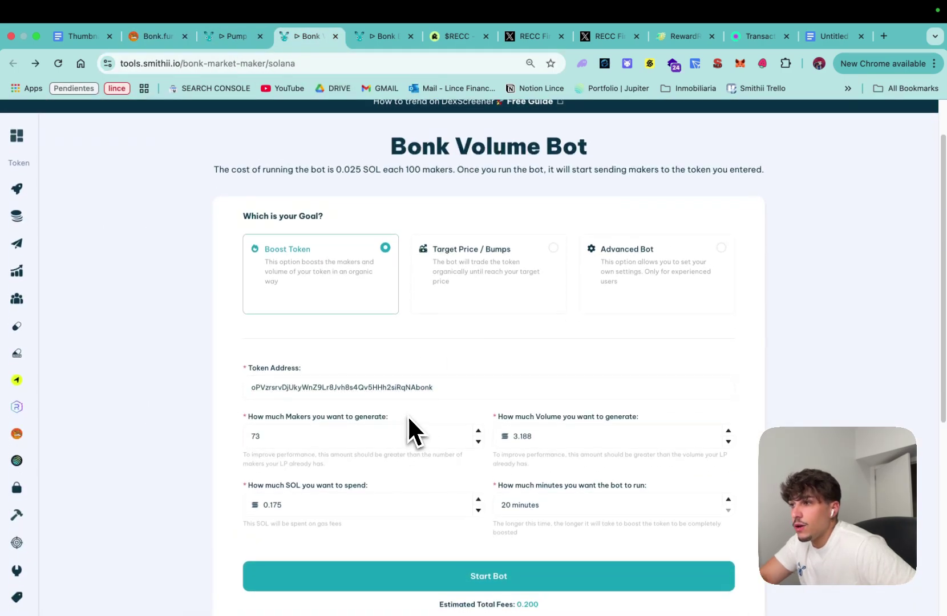
left_click_drag(411, 441, 241, 443)
left_click(444, 430)
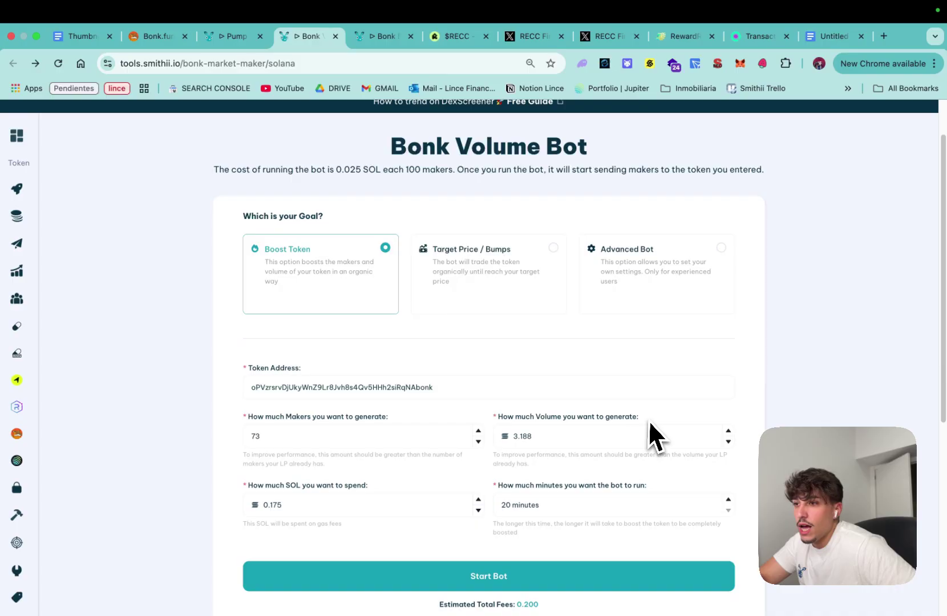
left_click_drag(648, 433, 481, 438)
left_click(474, 445)
left_click_drag(381, 489, 245, 489)
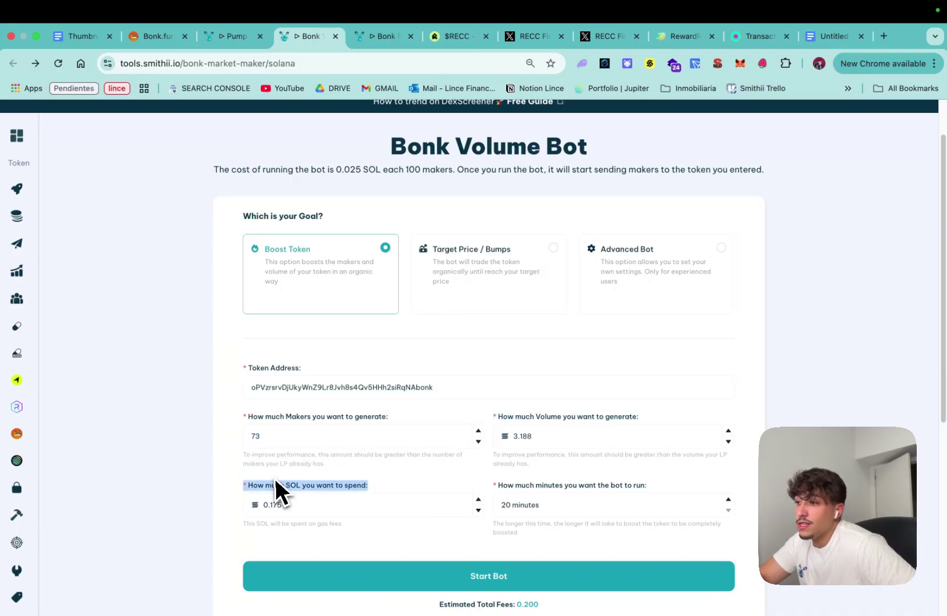
left_click(451, 485)
scroll(467, 452, "down", 1)
scroll(467, 452, "down", 1)
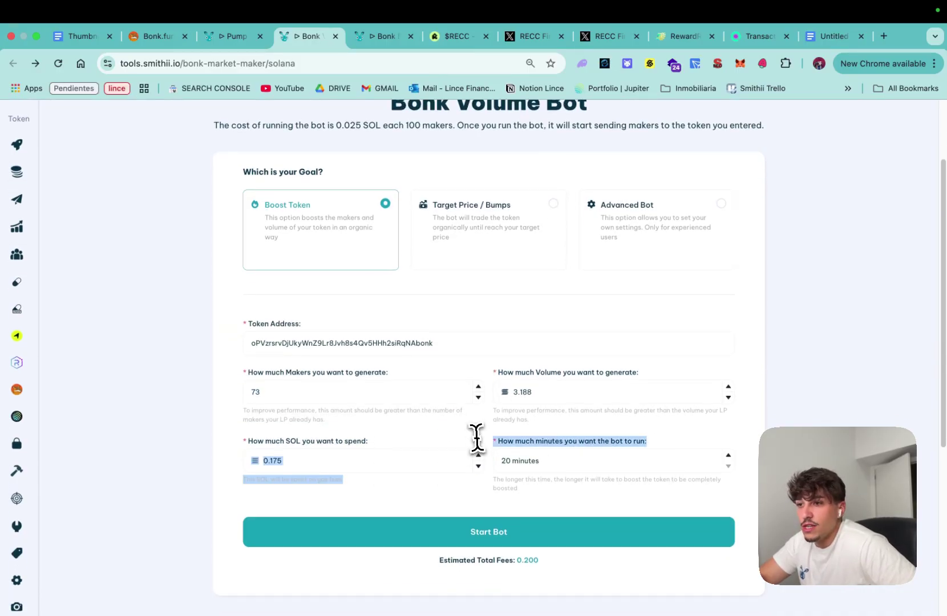
Set the bot to 150 makers and 0.492 SOL volume
left_click(633, 452)
double_click(256, 392)
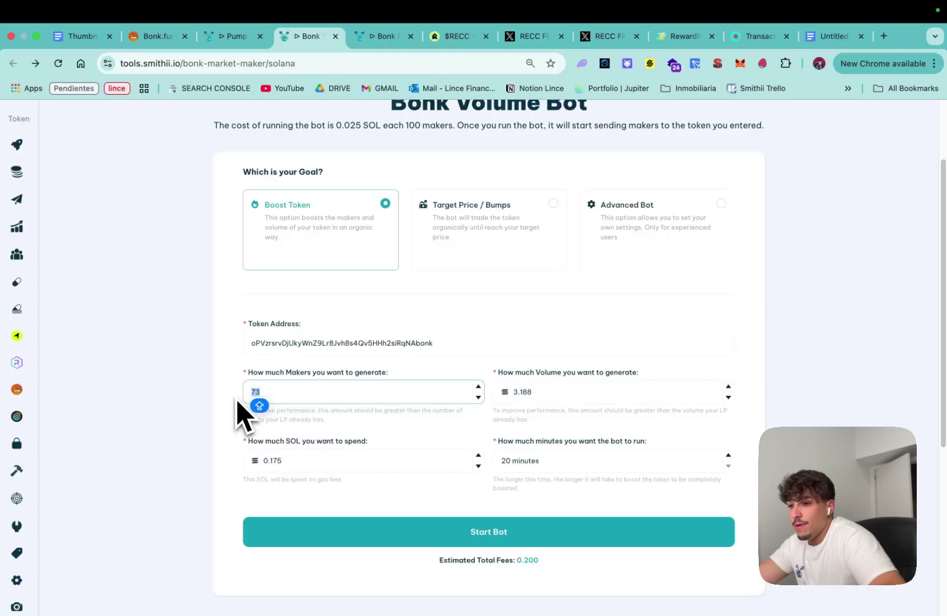
type("20")
key("BackSpace")
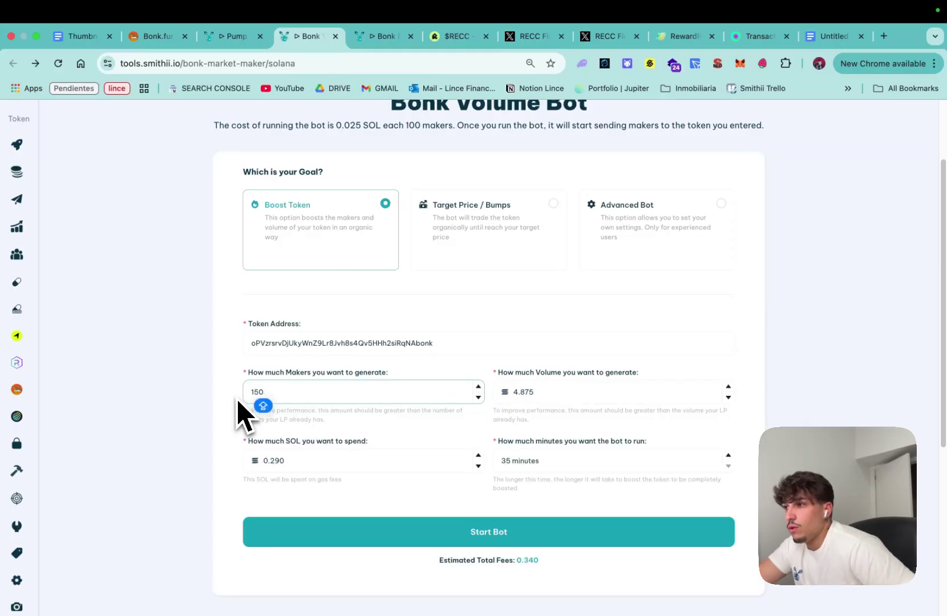
left_click(544, 392)
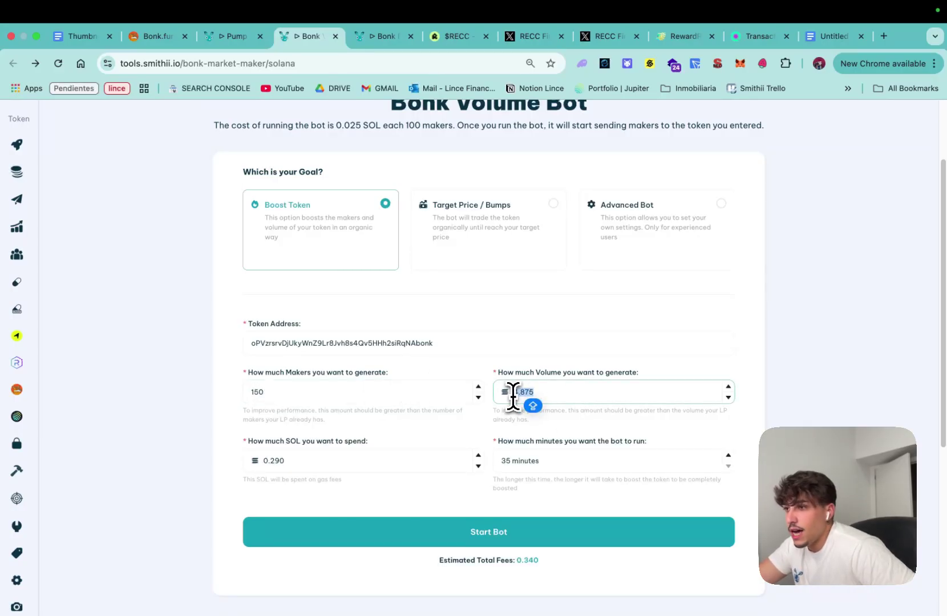
type("20")
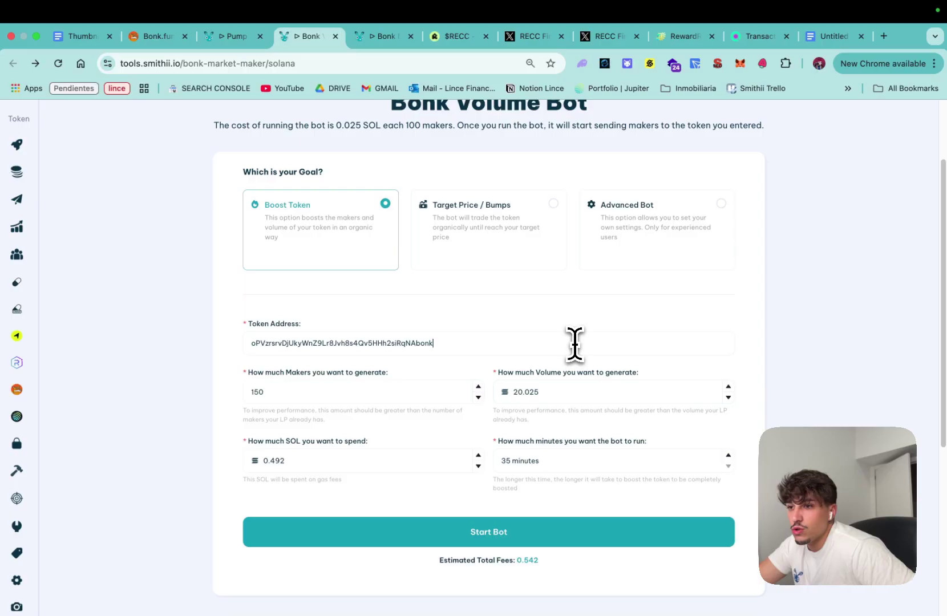
scroll(621, 348, "down", 3)
scroll(620, 348, "up", 1)
left_click(297, 329)
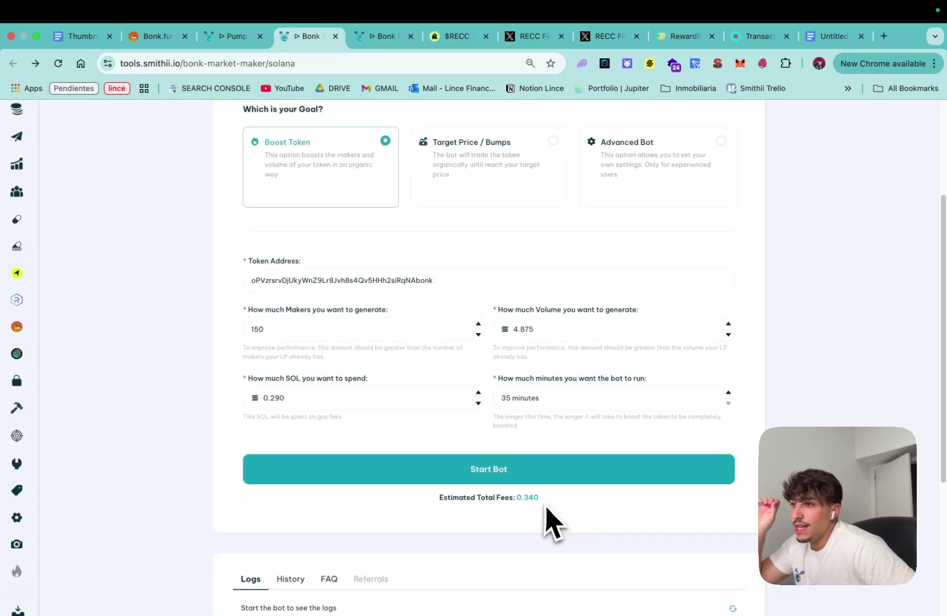
left_click(548, 328)
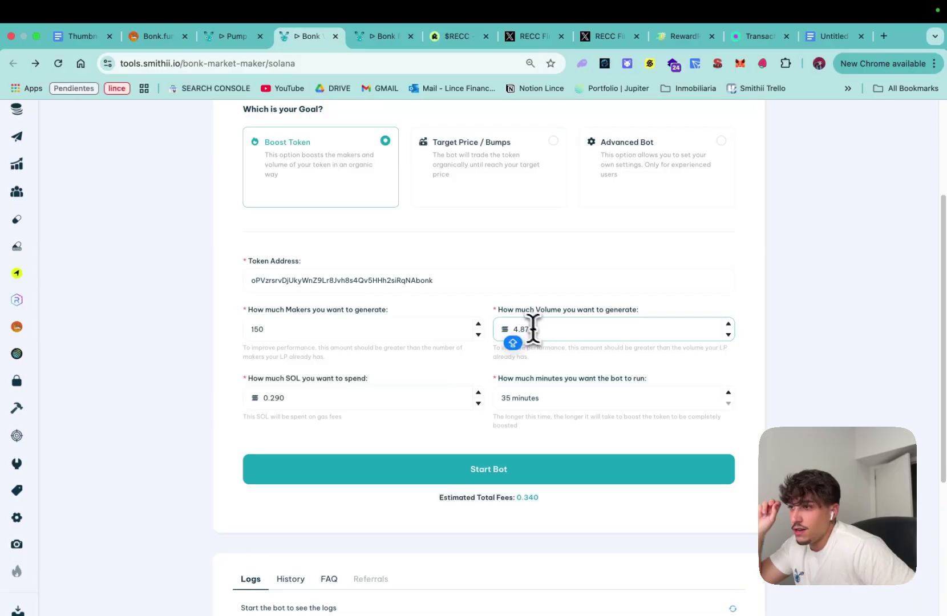
left_click_drag(533, 329, 530, 331)
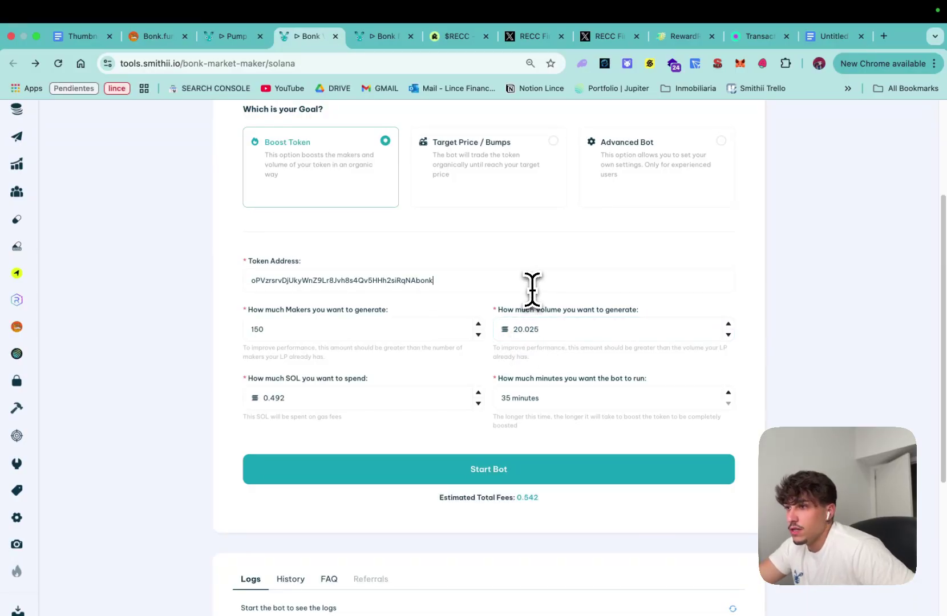
Review the estimated fees, then start the bot and approve it in Phantom
left_click_drag(541, 497, 506, 497)
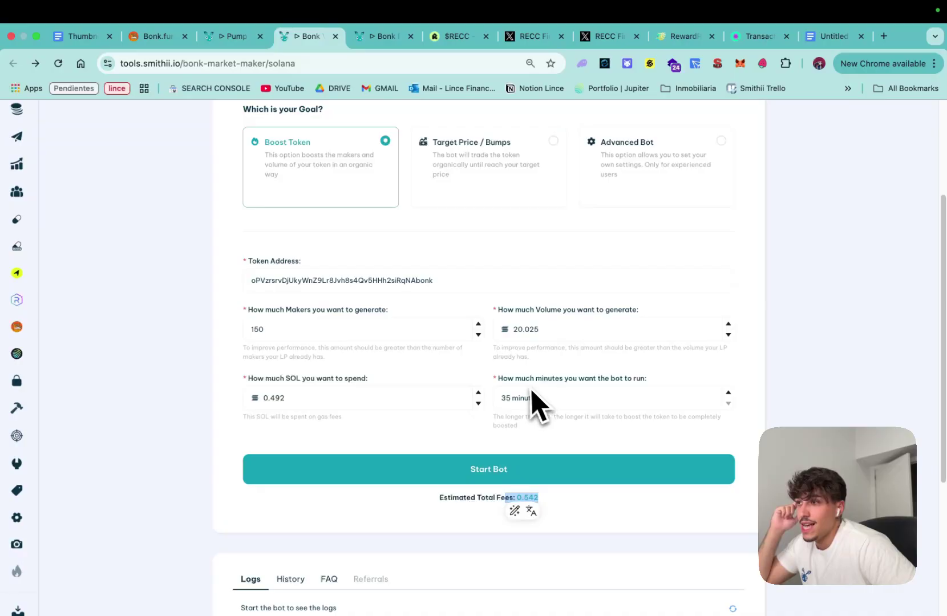
left_click(509, 428)
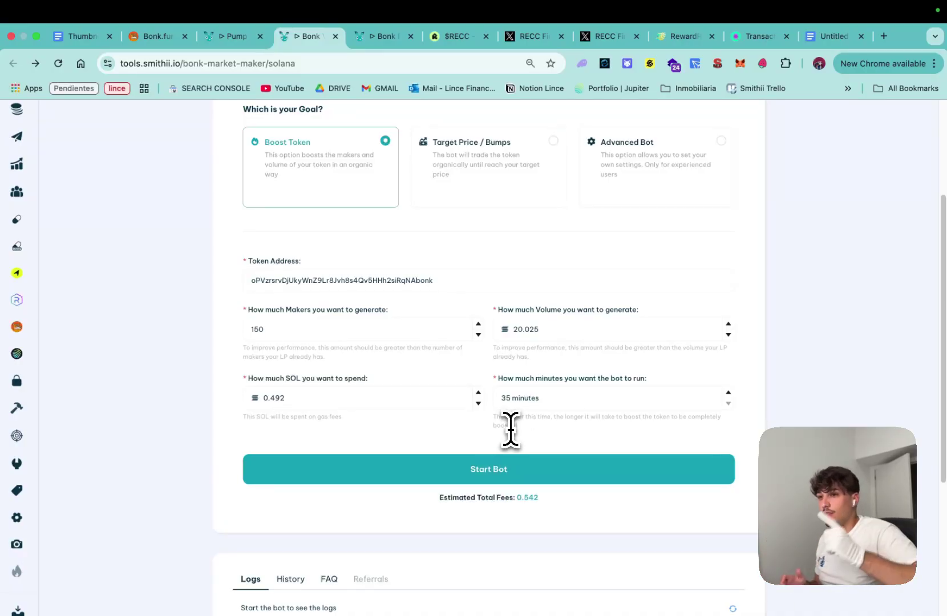
left_click(533, 469)
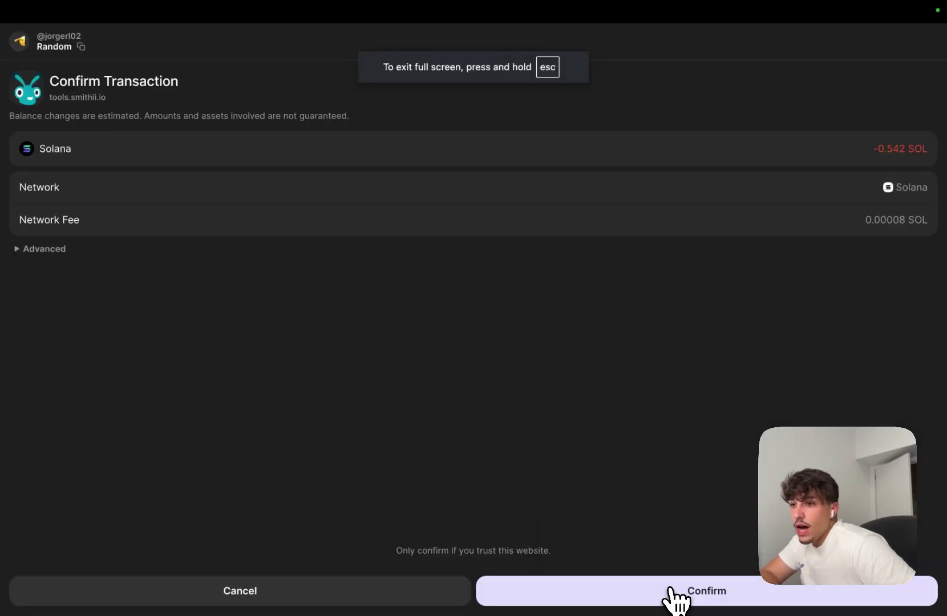
left_click(680, 589)
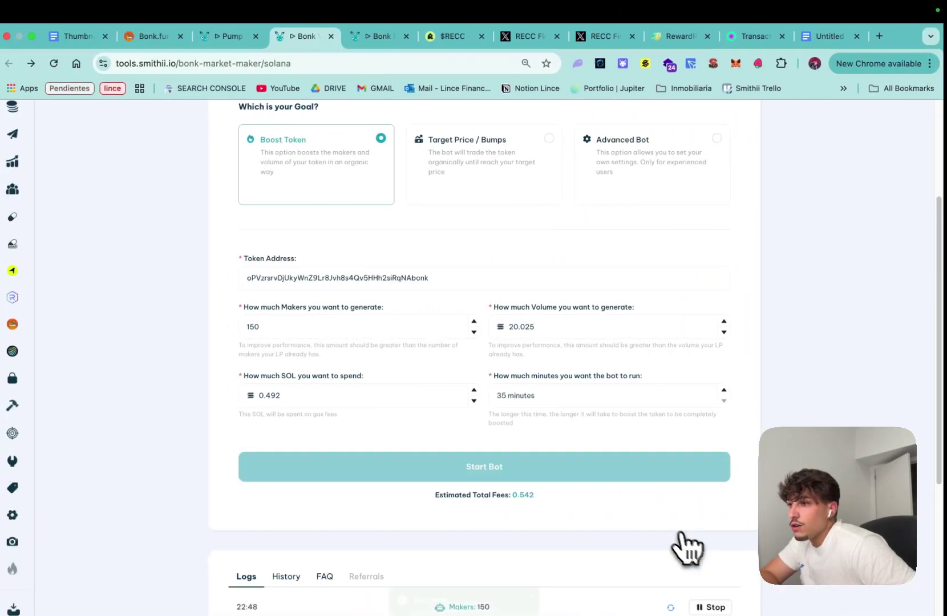
scroll(489, 533, "down", 3)
scroll(488, 452, "down", 3)
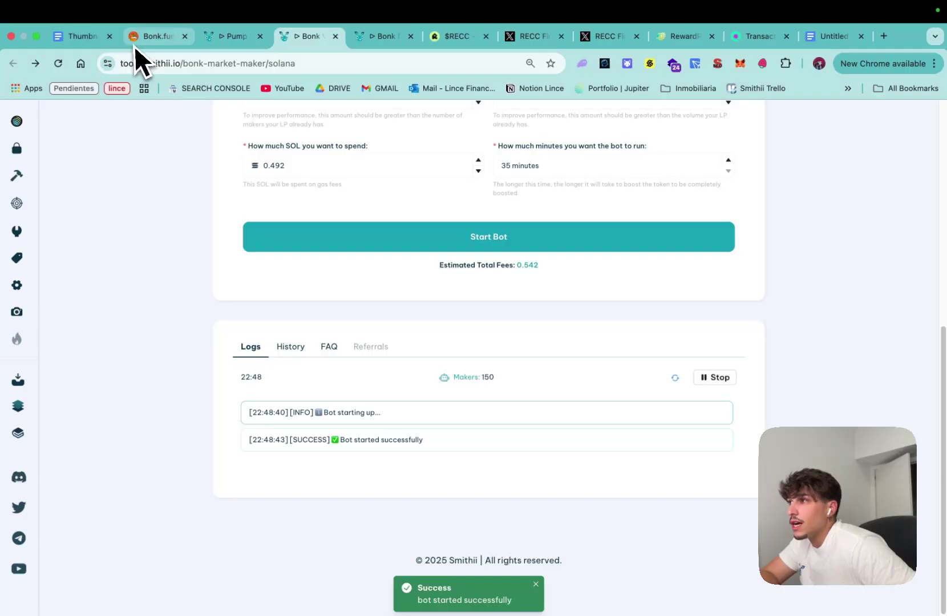
Review RECC's coin info and mostly-sell Activity trades on LetsBonk, then return to the bot
left_click(156, 36)
scroll(407, 186, "down", 2)
scroll(740, 186, "down", 3)
scroll(414, 370, "down", 1)
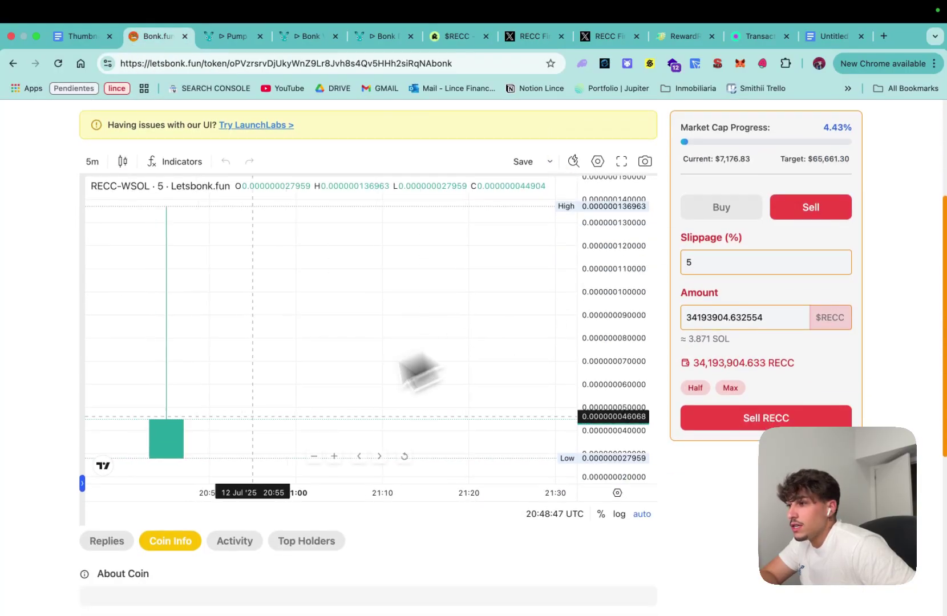
left_click(106, 541)
scroll(255, 540, "down", 1)
left_click(170, 519)
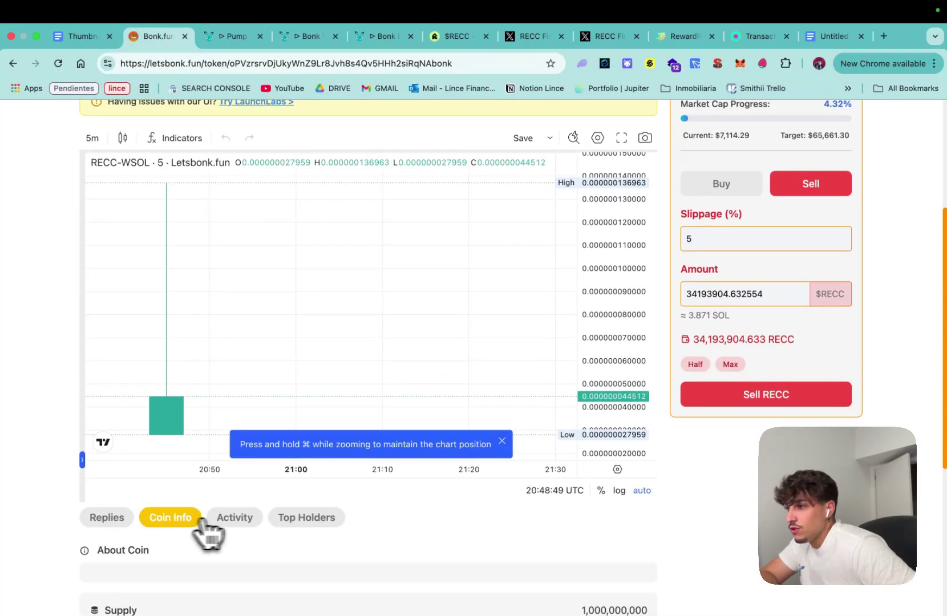
left_click(234, 519)
scroll(370, 482, "down", 2)
scroll(484, 511, "down", 4)
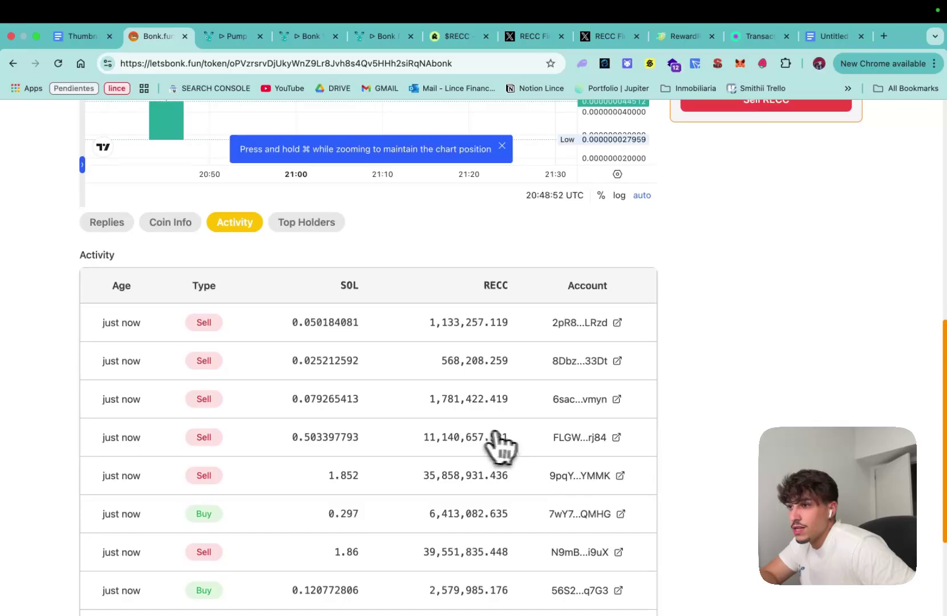
scroll(332, 467, "down", 2)
scroll(332, 476, "up", 5)
scroll(348, 504, "up", 1)
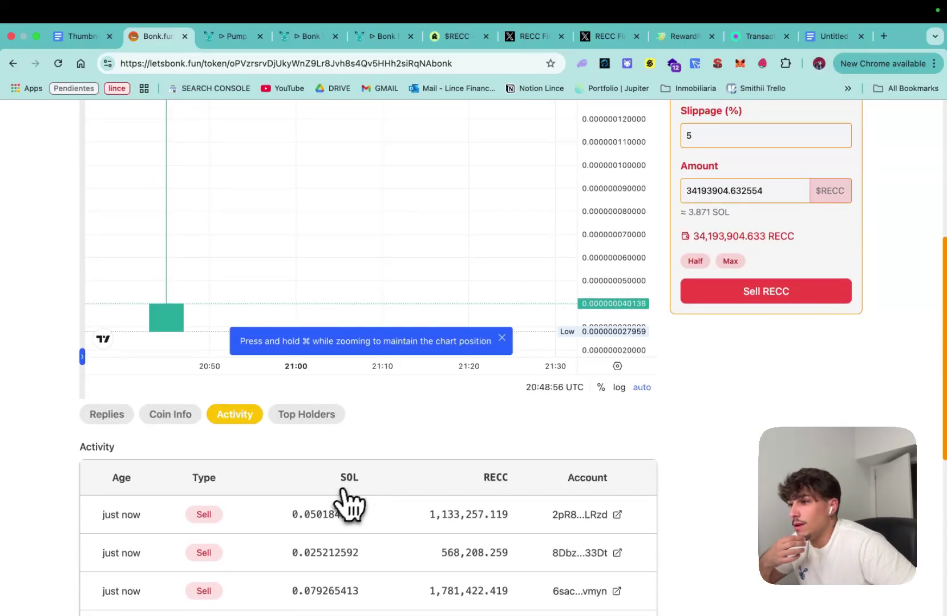
scroll(385, 485, "up", 5)
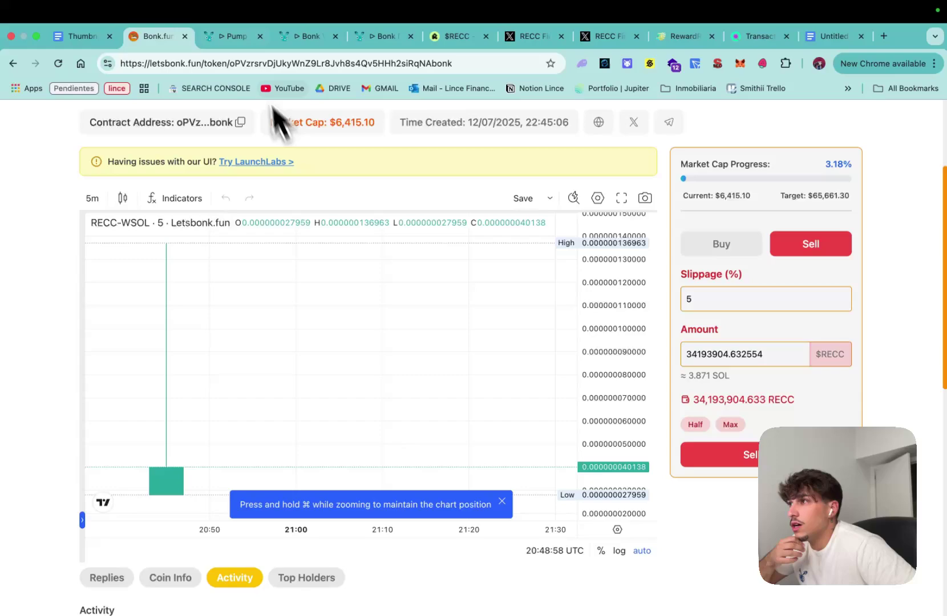
left_click(234, 36)
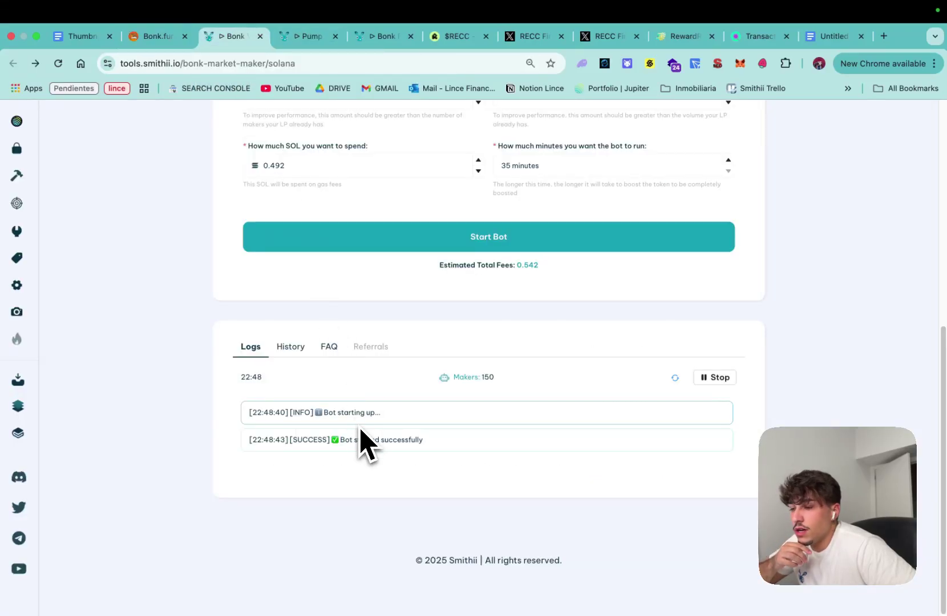
scroll(404, 469, "up", 1)
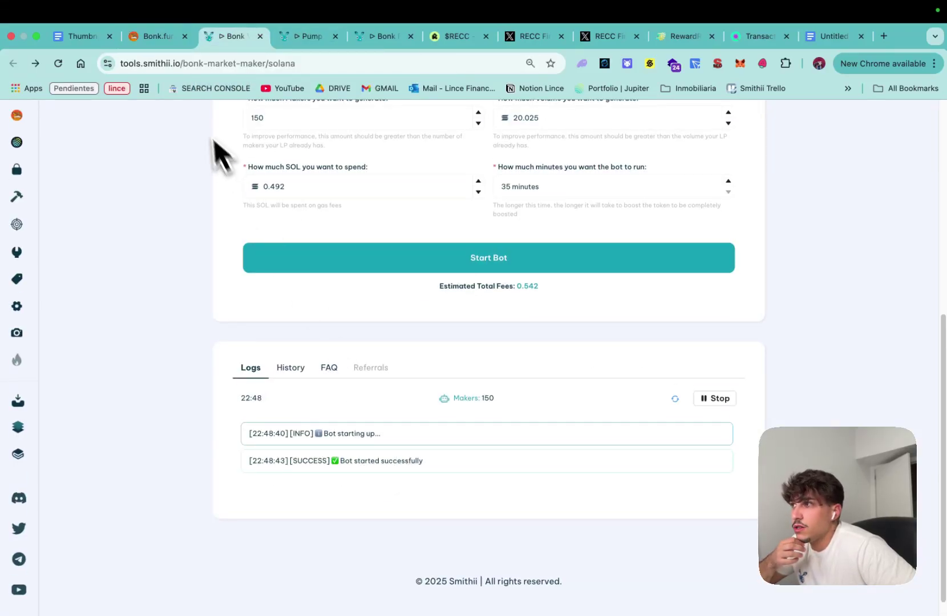
scroll(267, 311, "up", 5)
scroll(317, 331, "down", 5)
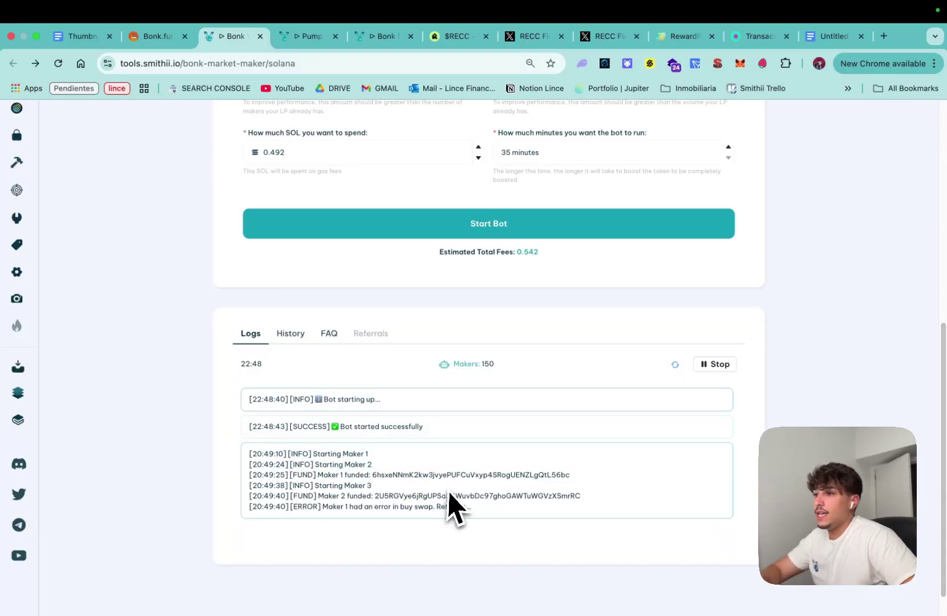
left_click_drag(248, 508, 366, 507)
Read the logs showing makers 1–3 starting, two funded, and one buy-swap retry
left_click(489, 519)
scroll(503, 467, "down", 1)
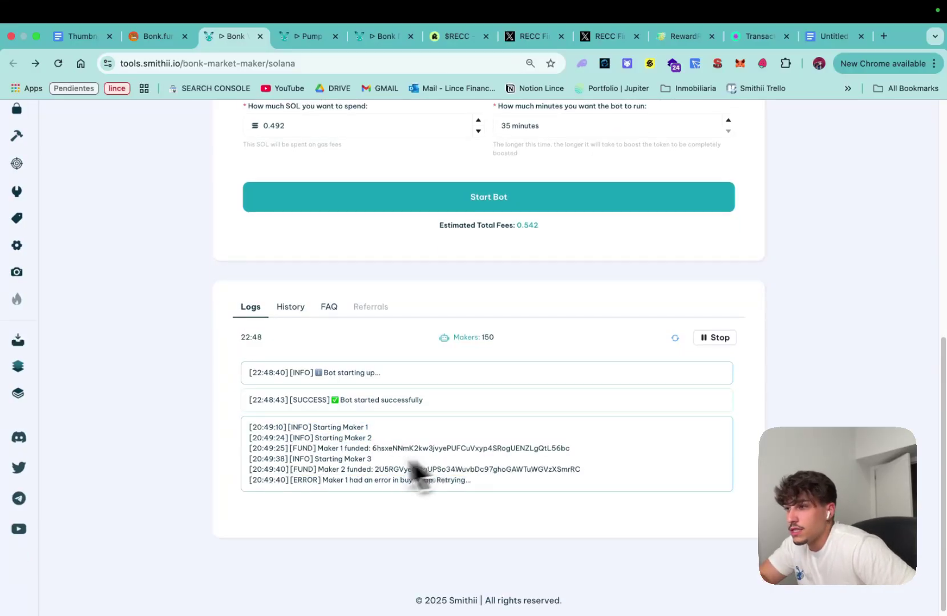
Rescale RECC's price chart and check the $25,503.17 market cap at 34.46% progress
left_click(157, 35)
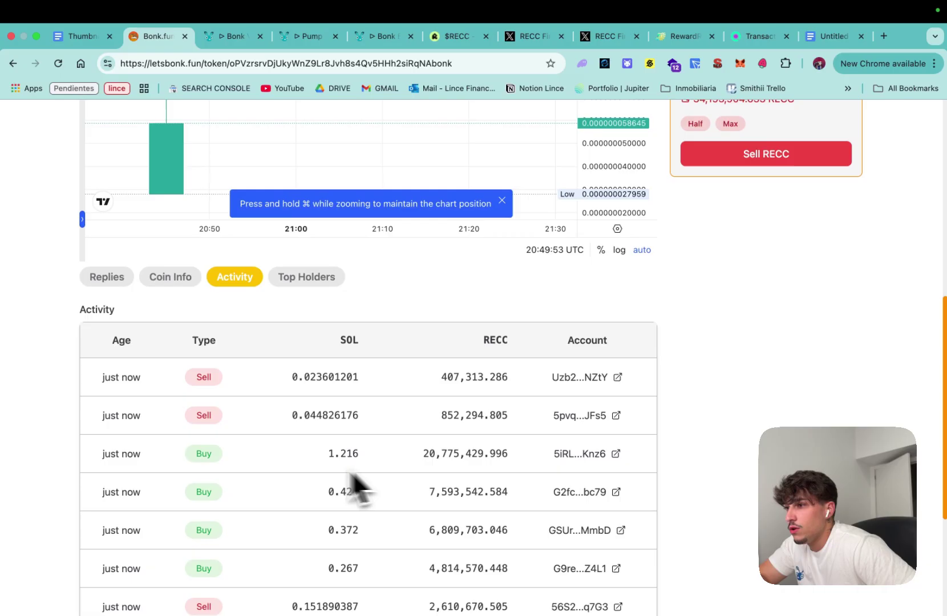
scroll(348, 459, "down", 3)
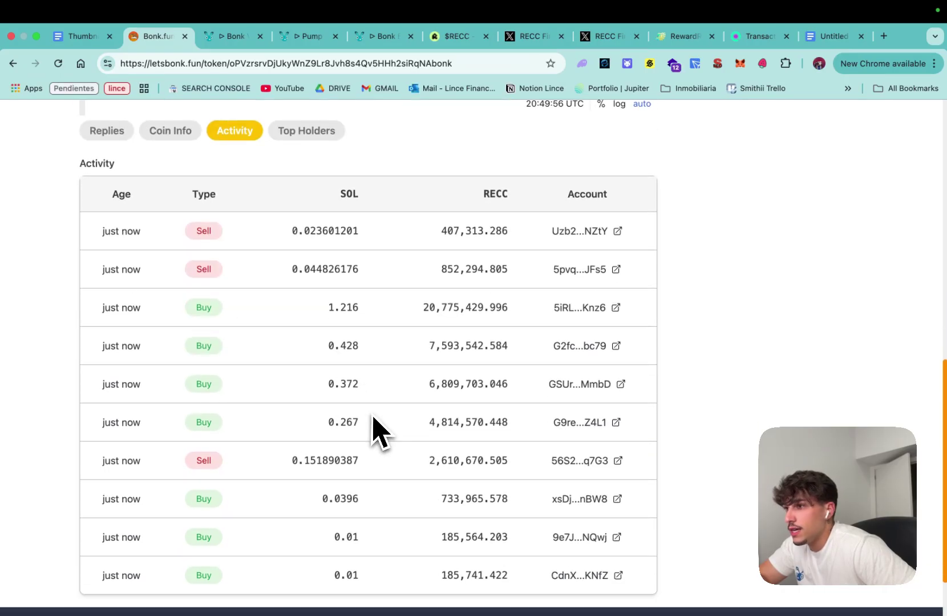
scroll(370, 489, "up", 5)
scroll(369, 503, "up", 5)
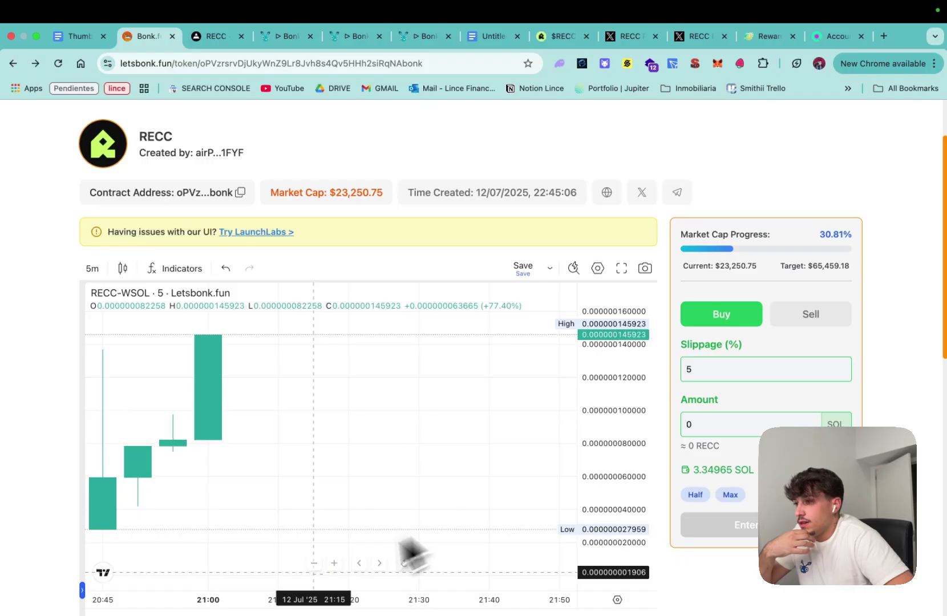
left_click_drag(296, 604, 348, 604)
scroll(639, 187, "down", 3)
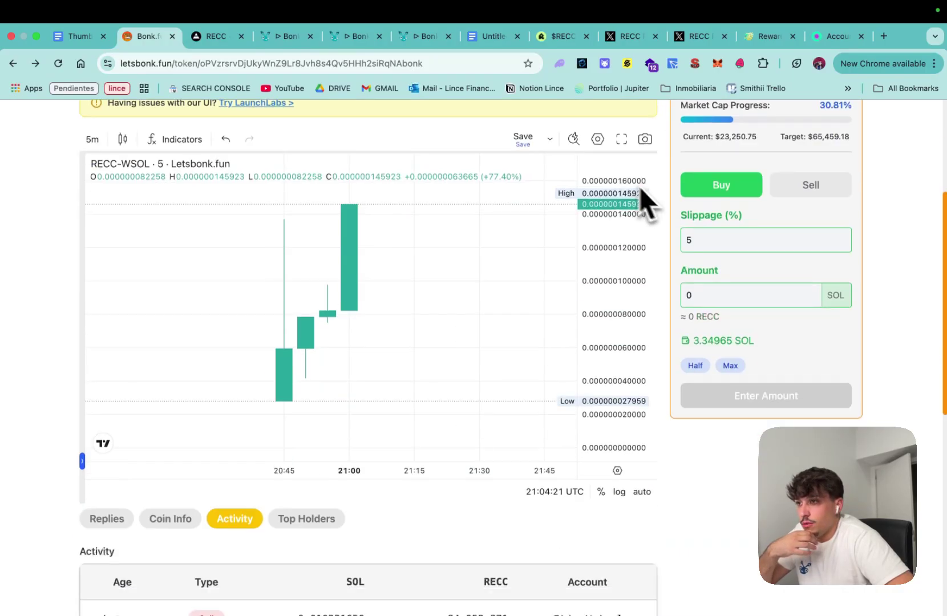
scroll(691, 423, "down", 3)
scroll(359, 460, "down", 2)
scroll(359, 474, "down", 2)
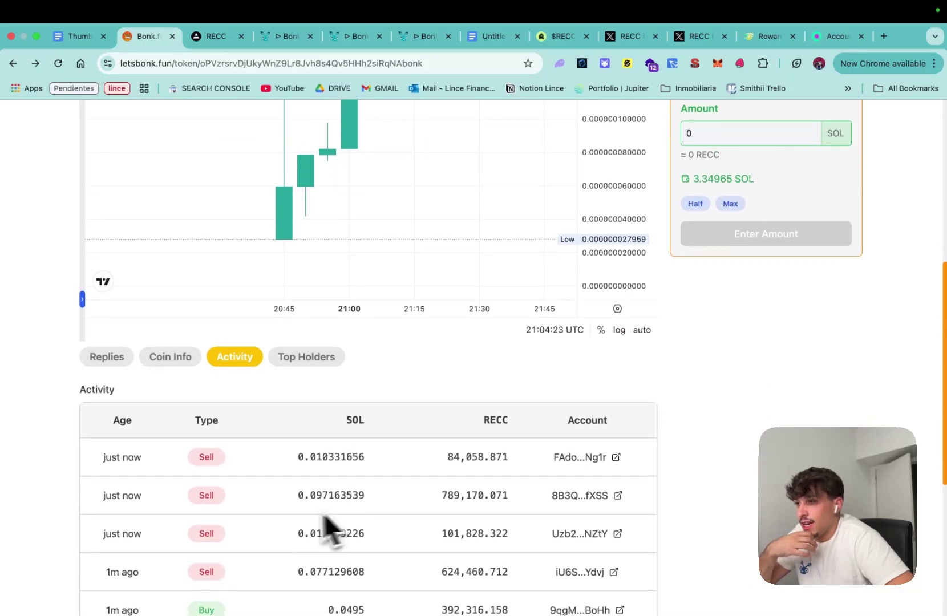
scroll(256, 505, "down", 4)
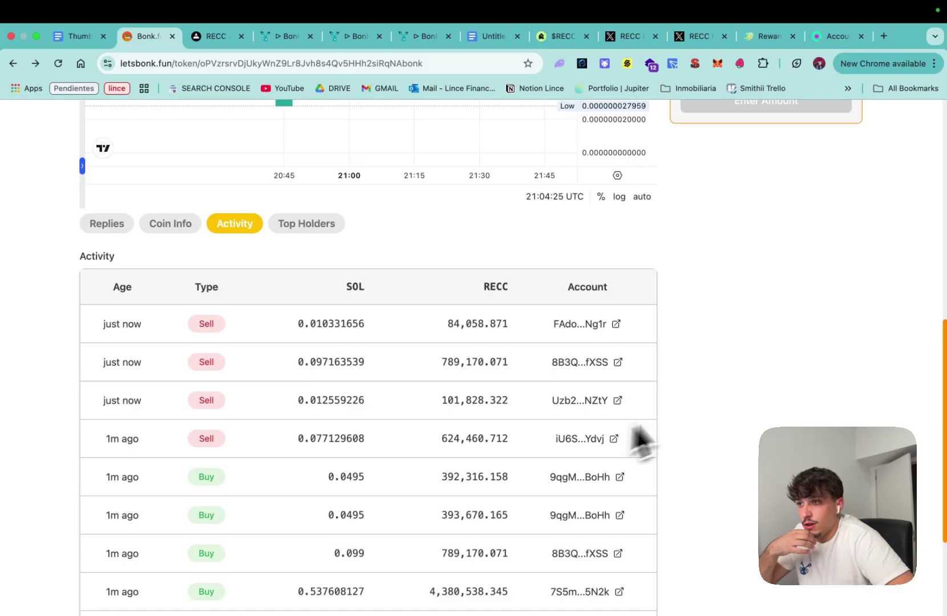
scroll(636, 437, "up", 3)
scroll(697, 415, "up", 3)
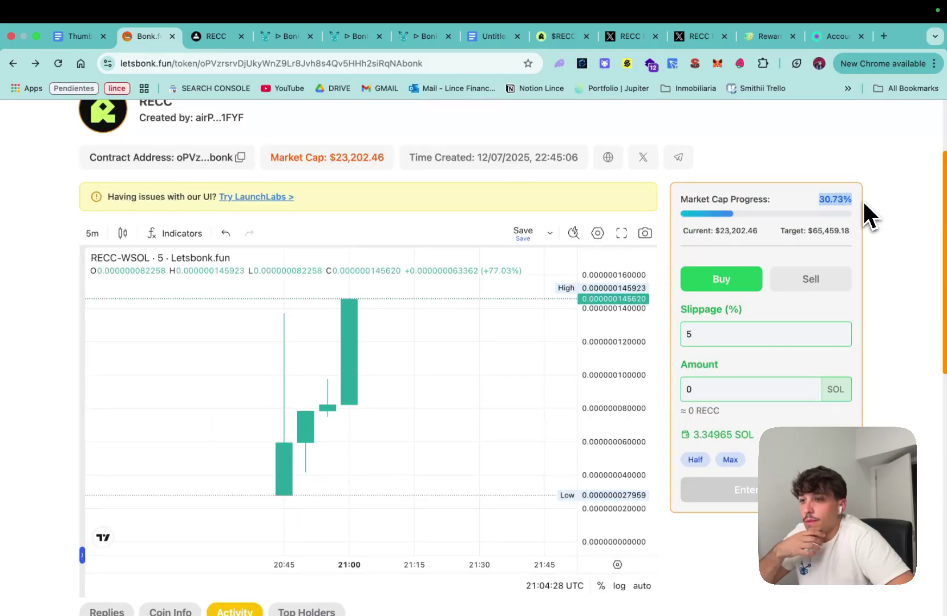
left_click(804, 204)
double_click(355, 157)
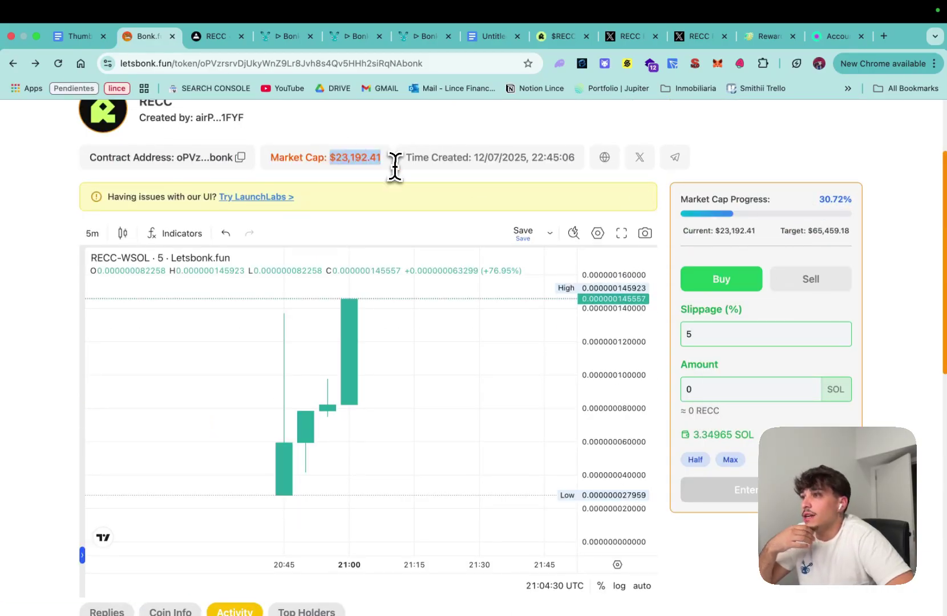
left_click(364, 158)
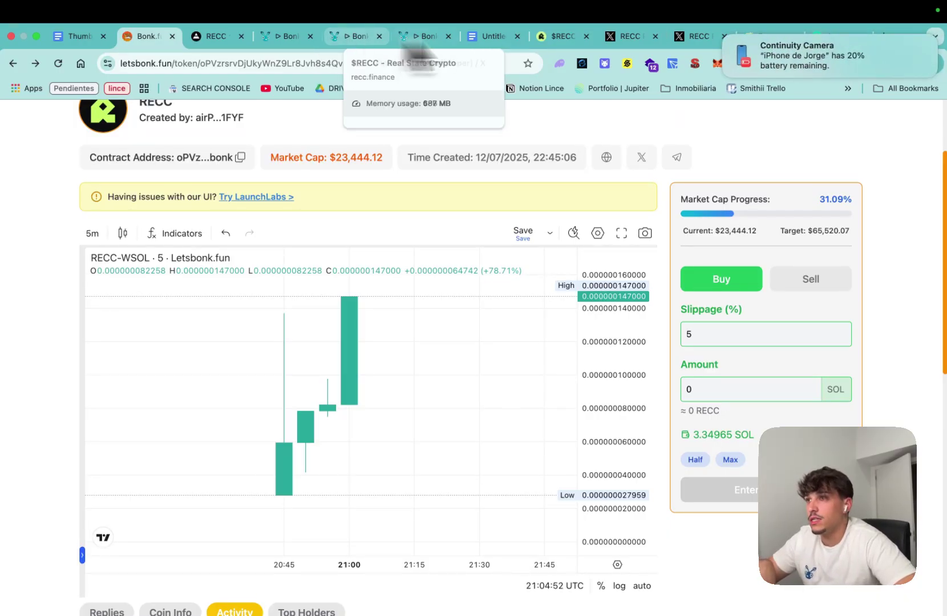
Paste RECC's contract address into the Bonk Bundle Buy token field
left_click(338, 41)
scroll(385, 200, "up", 1)
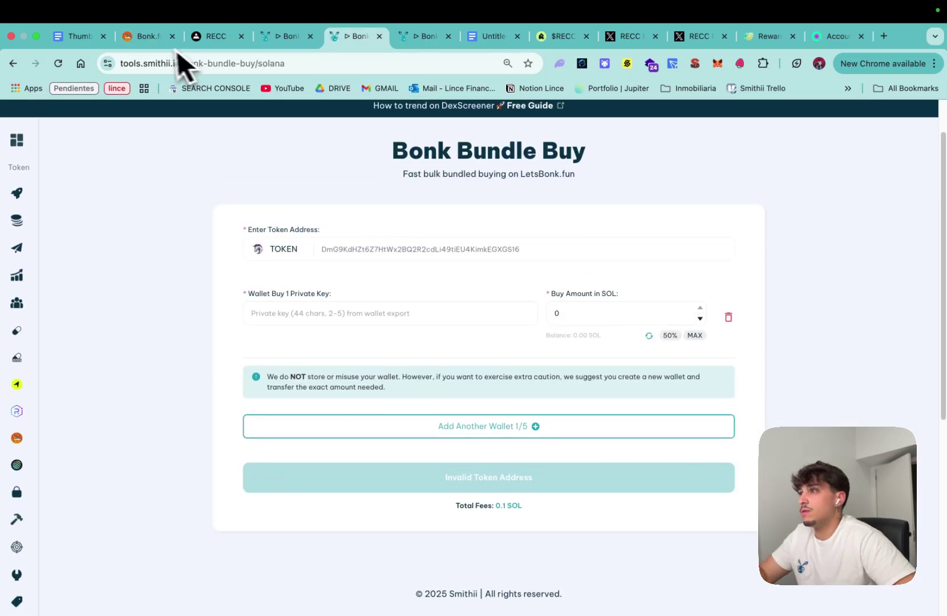
left_click(148, 36)
left_click(225, 64)
left_click(348, 35)
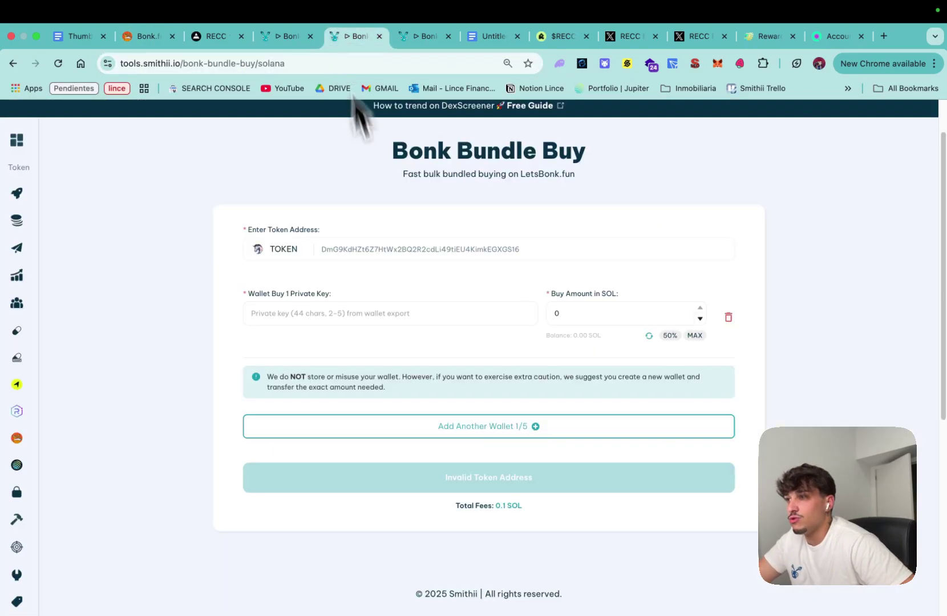
left_click(392, 255)
key("super+v")
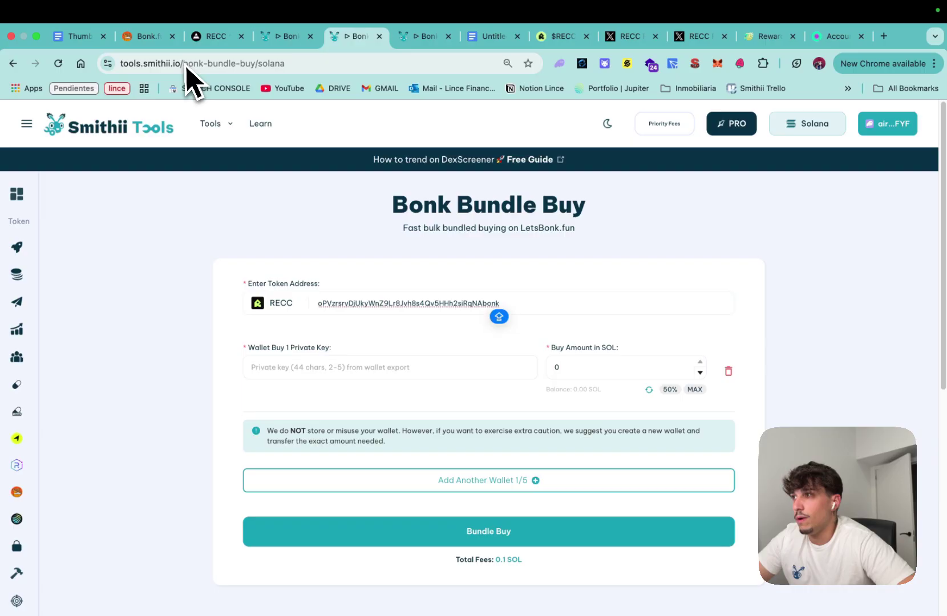
left_click(707, 226)
Look over the Bonk Bundle Buy and Bonk Bundle Sell page headings
left_click_drag(584, 210, 389, 205)
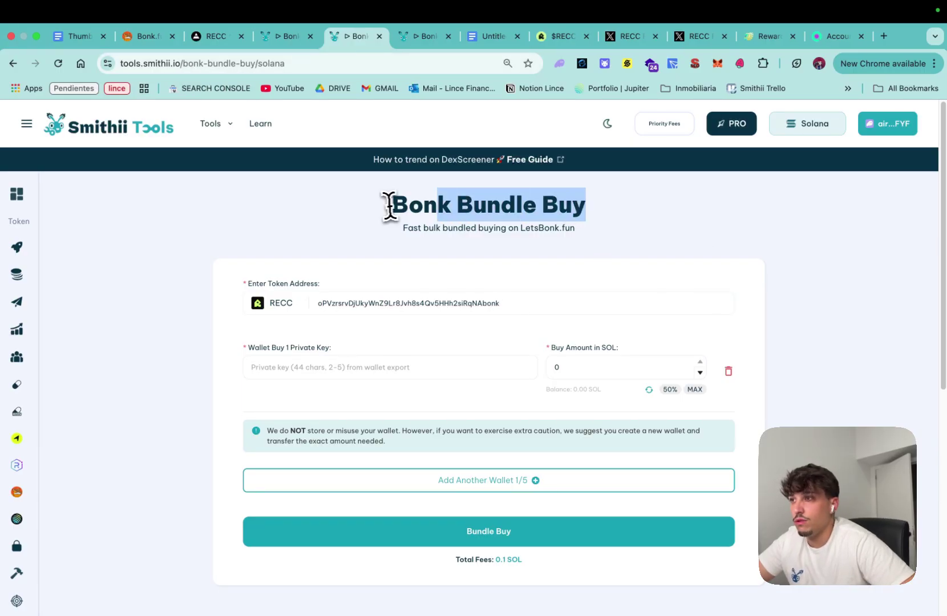
left_click(434, 205)
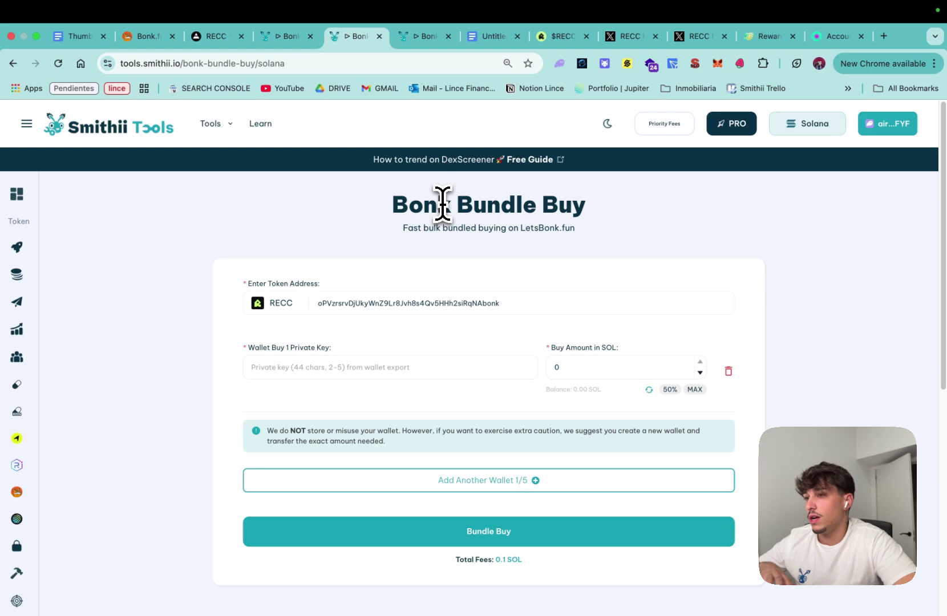
scroll(443, 204, "down", 1)
left_click_drag(390, 202, 557, 209)
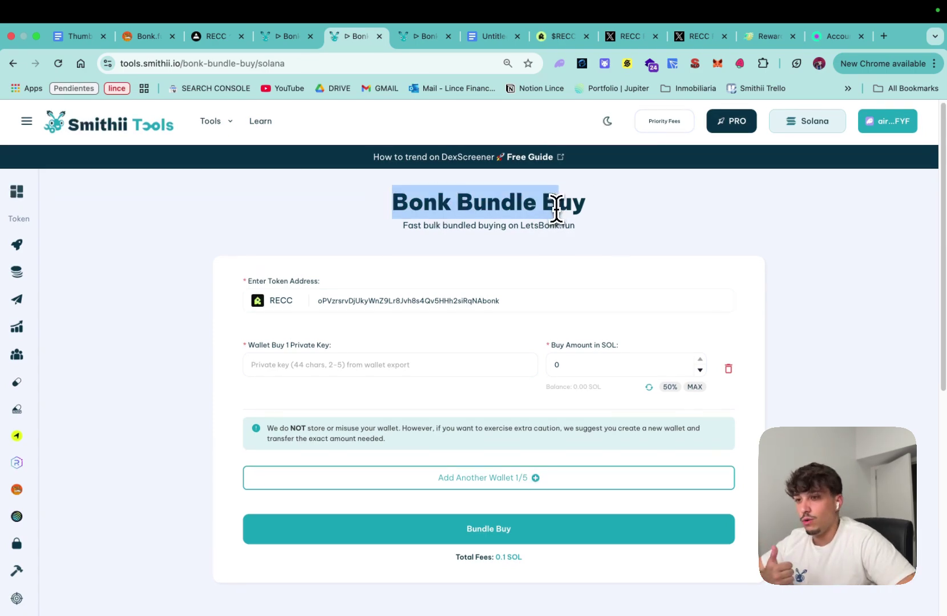
left_click(493, 237)
left_click(423, 35)
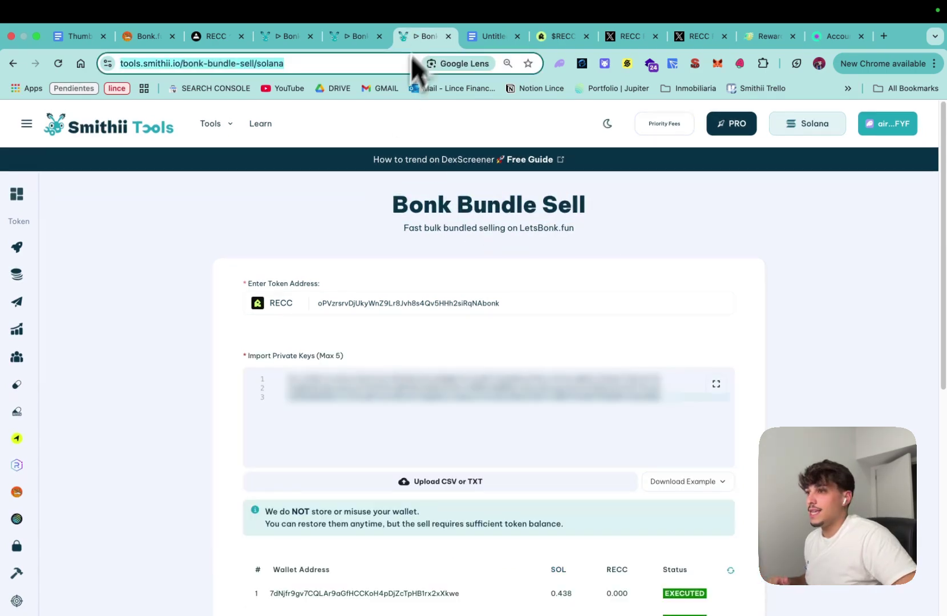
left_click_drag(394, 222, 704, 214)
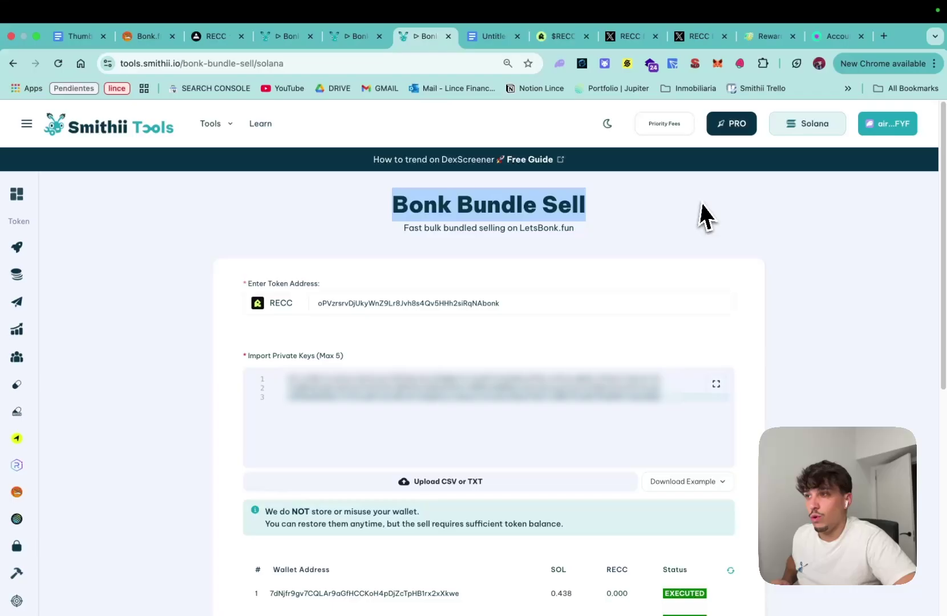
left_click(500, 201)
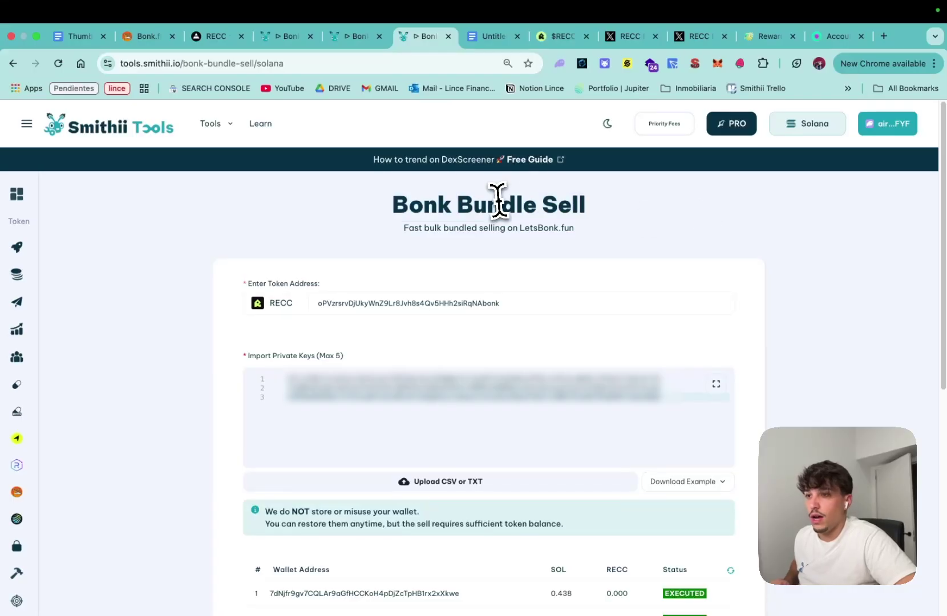
Add a second and third wallet row to the Bonk Bundle Buy form
left_click(348, 38)
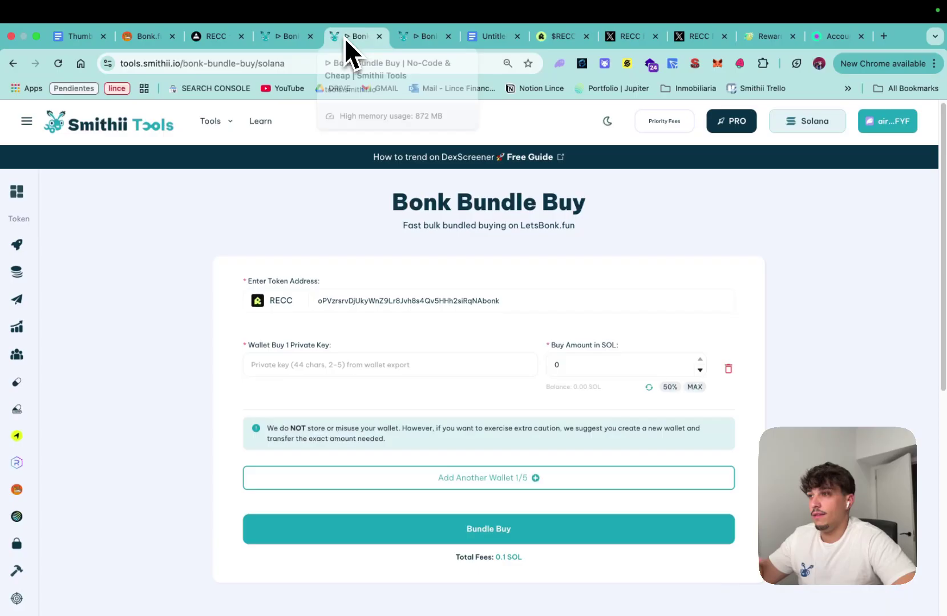
left_click(390, 300)
left_click_drag(395, 203, 519, 202)
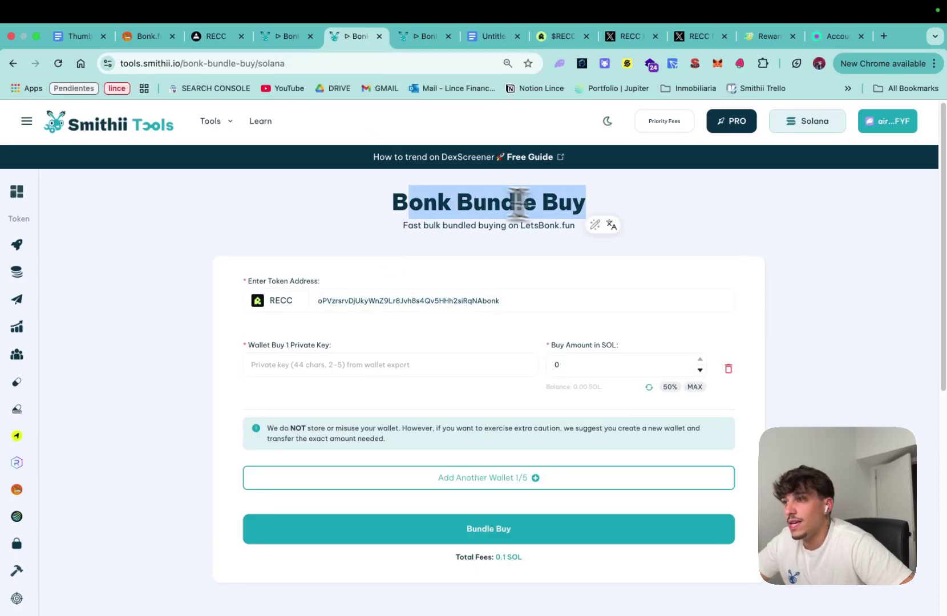
left_click(444, 296)
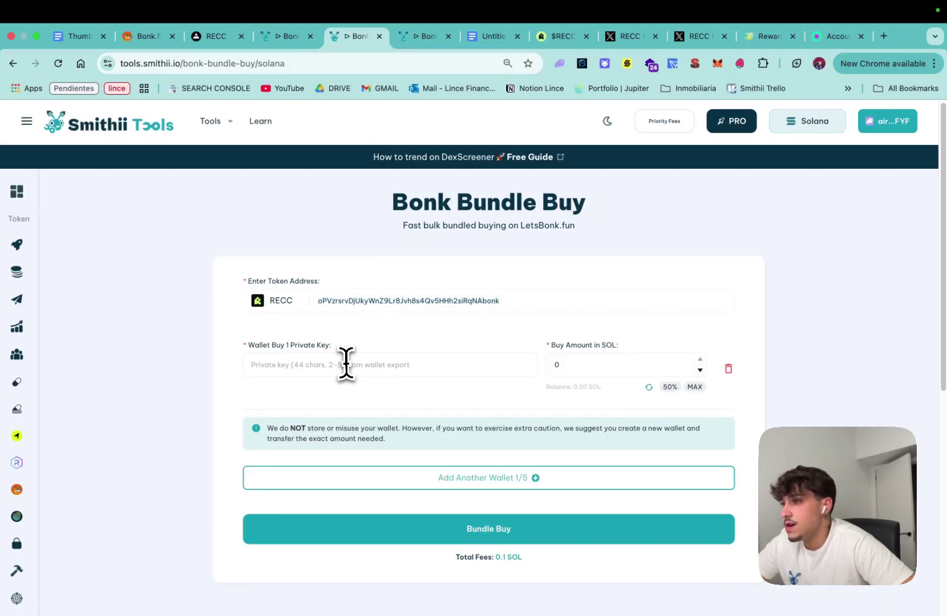
left_click(488, 478)
left_click(488, 563)
scroll(488, 520, "down", 1)
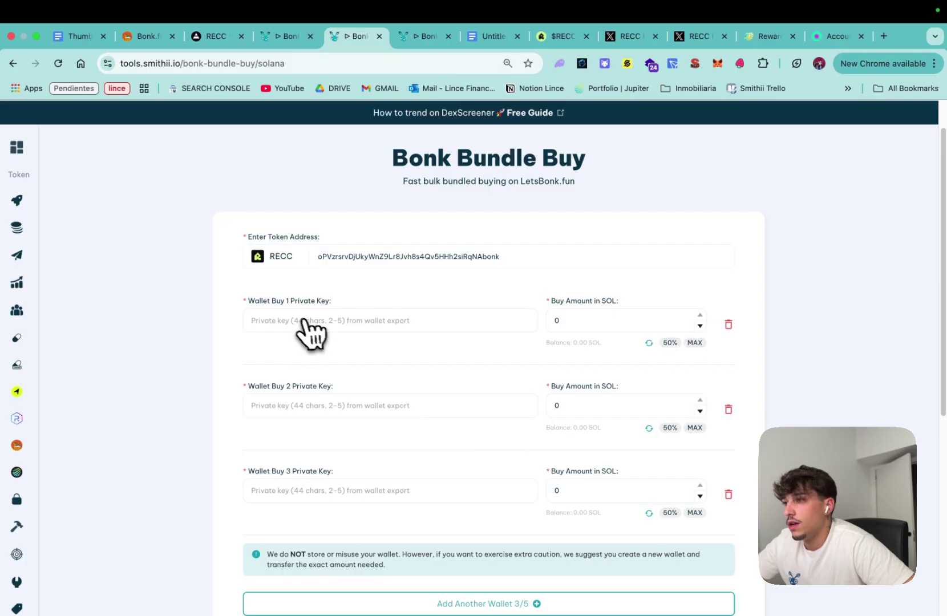
Copy the wallet private keys from Google Docs into the three key fields
left_click(305, 321)
left_click(426, 36)
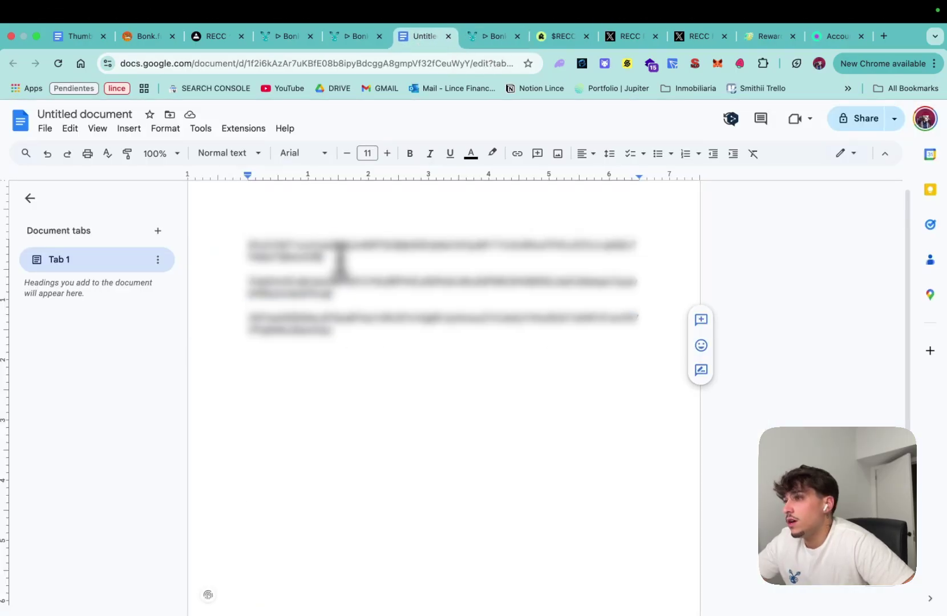
triple_click(263, 245)
left_click(355, 35)
left_click(426, 35)
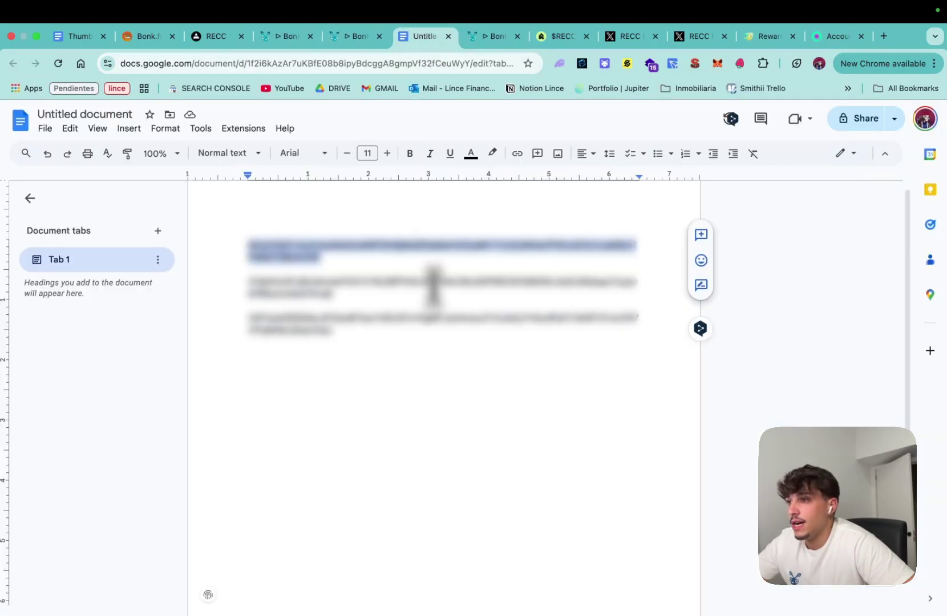
triple_click(254, 281)
left_click(355, 36)
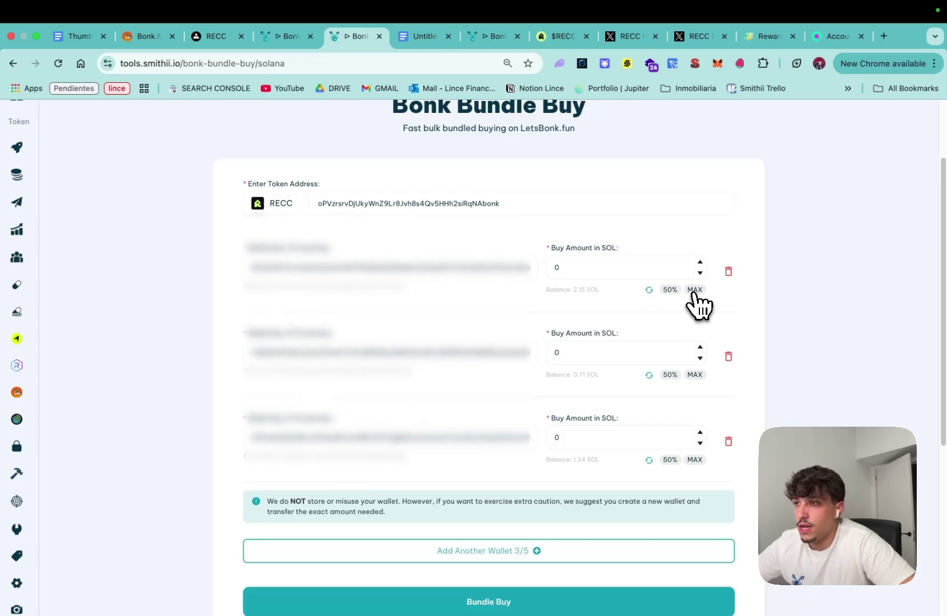
Enter buy amounts 2.00, 0.70 and MAX (1.24 SOL), then launch the bundle buy
key("BackSpace")
type("2")
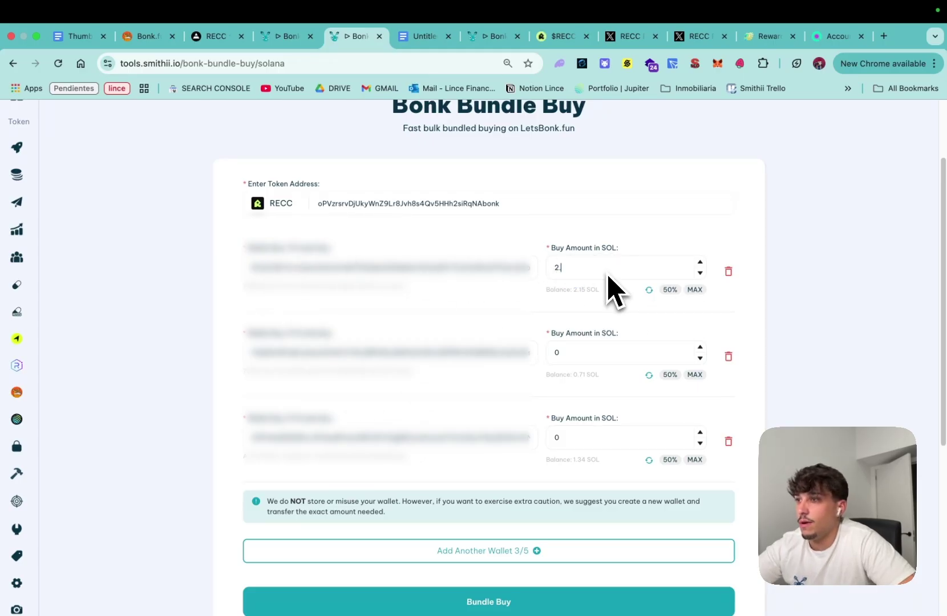
left_click(566, 356)
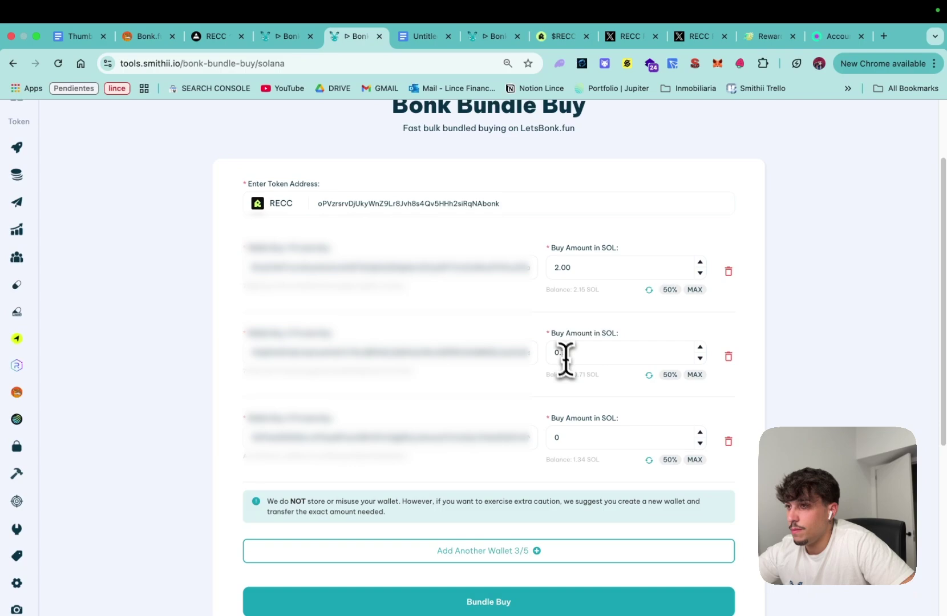
type(".70")
left_click(694, 460)
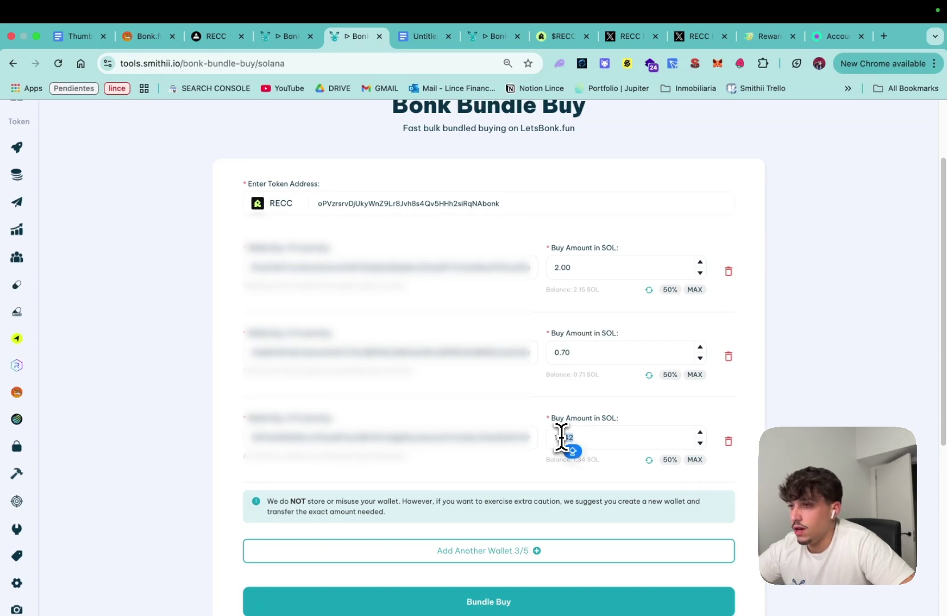
scroll(550, 489, "down", 3)
left_click(511, 459)
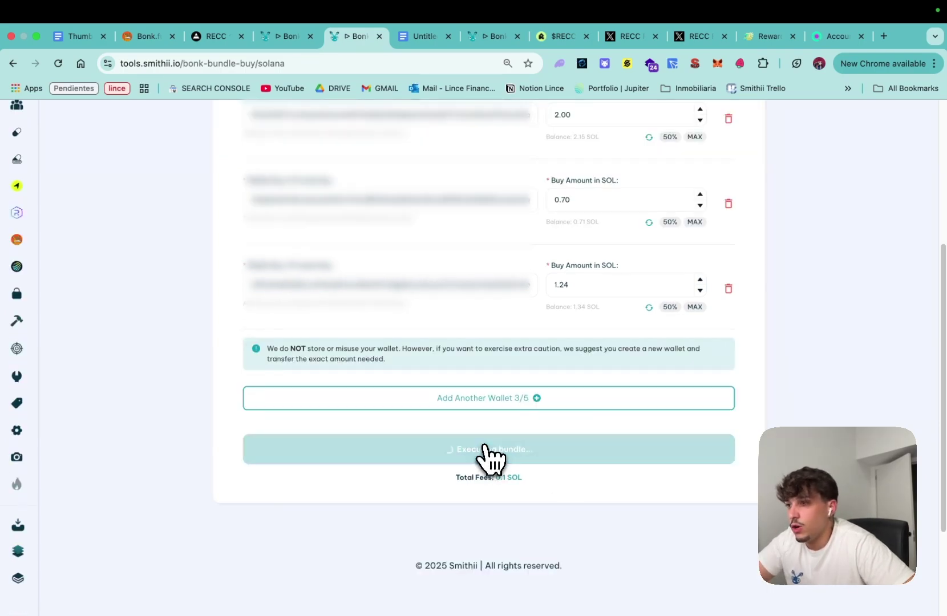
scroll(488, 455, "up", 5)
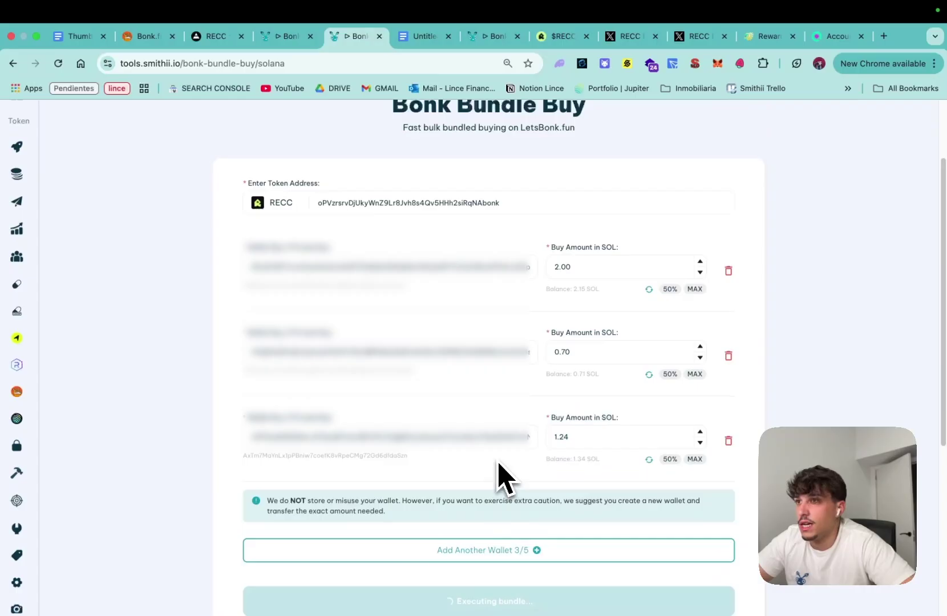
key("super+Tab")
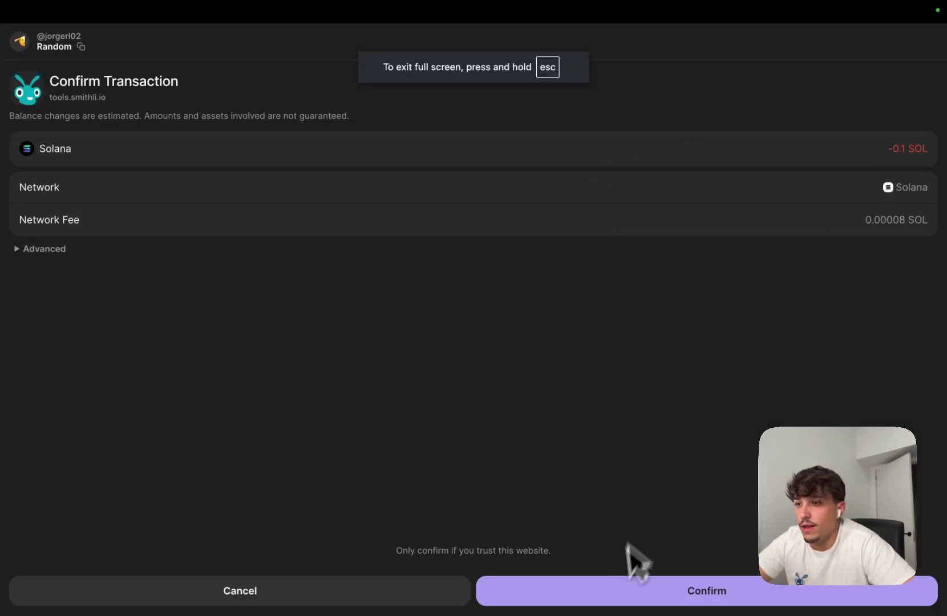
Confirm the 0.1 SOL Phantom fee and check Axiom for the new RECC buys
left_click(625, 590)
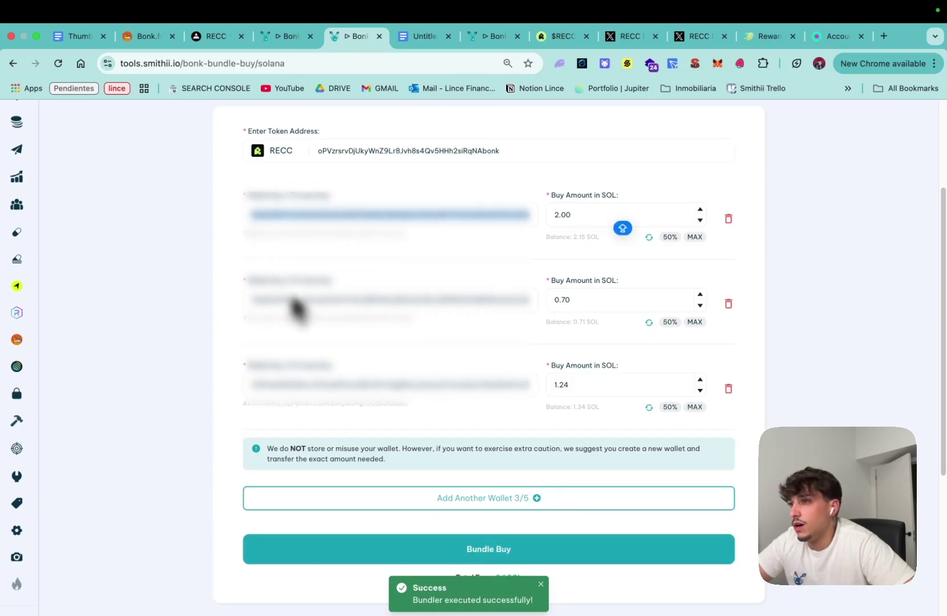
left_click(215, 36)
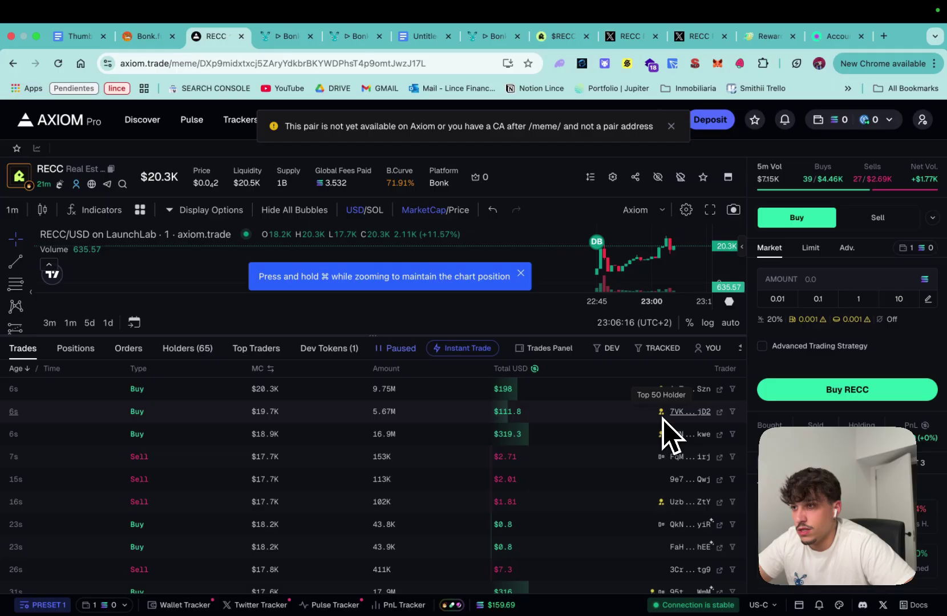
Check the bot logs, then find the 2, 1.24 and 0.7 SOL buys in LetsBonk activity
left_click(287, 35)
left_click(358, 37)
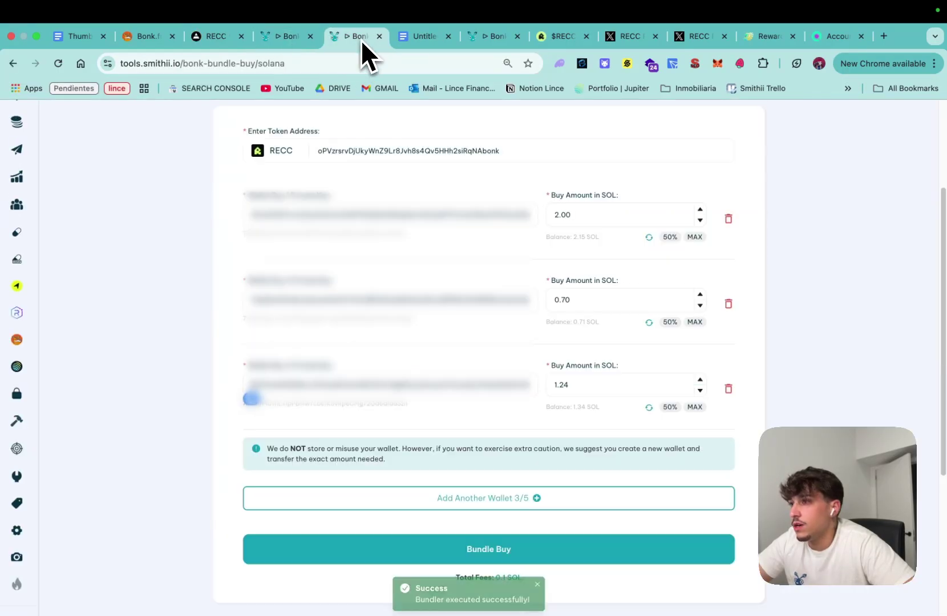
left_click(282, 37)
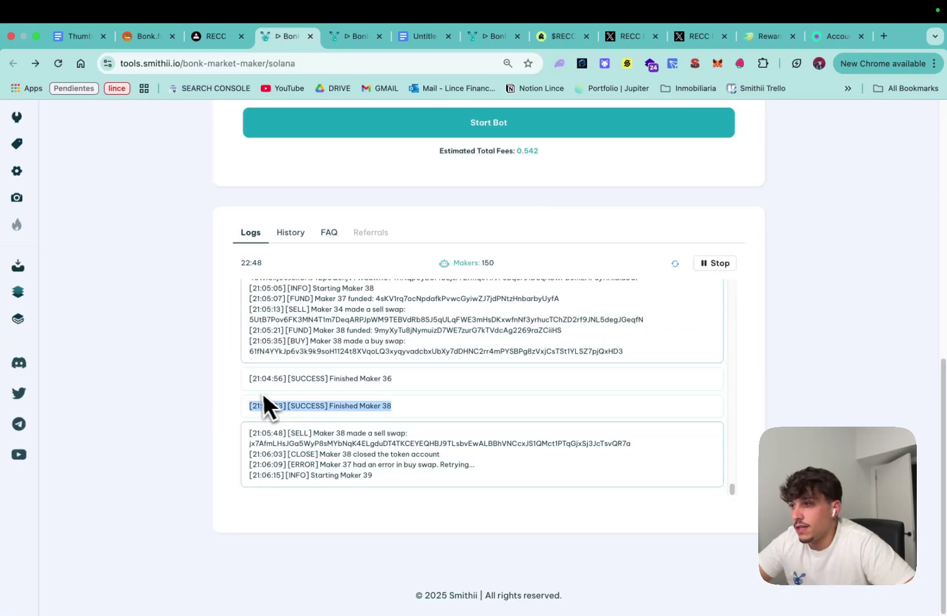
scroll(222, 446, "up", 1)
left_click(148, 36)
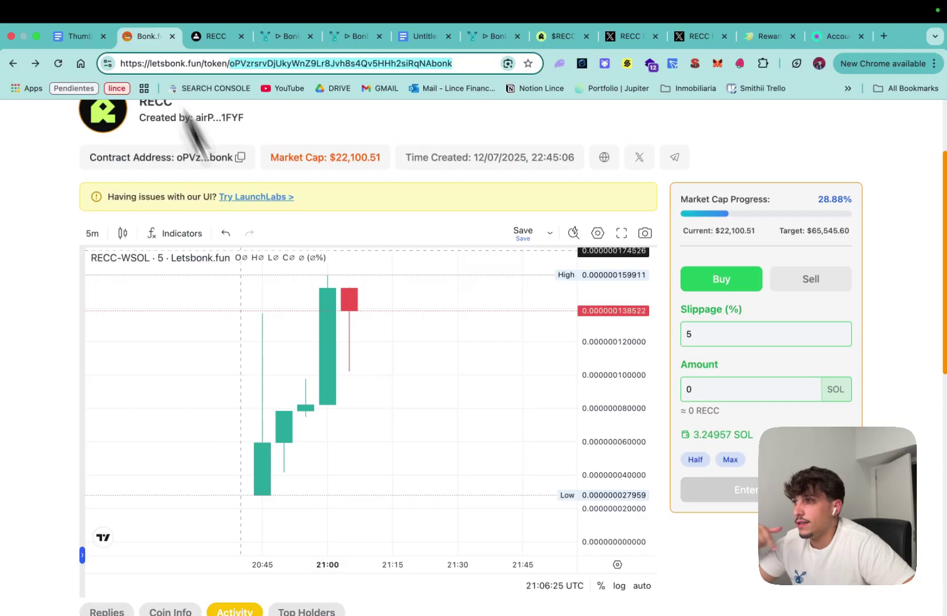
scroll(370, 371, "down", 2)
scroll(615, 293, "down", 1)
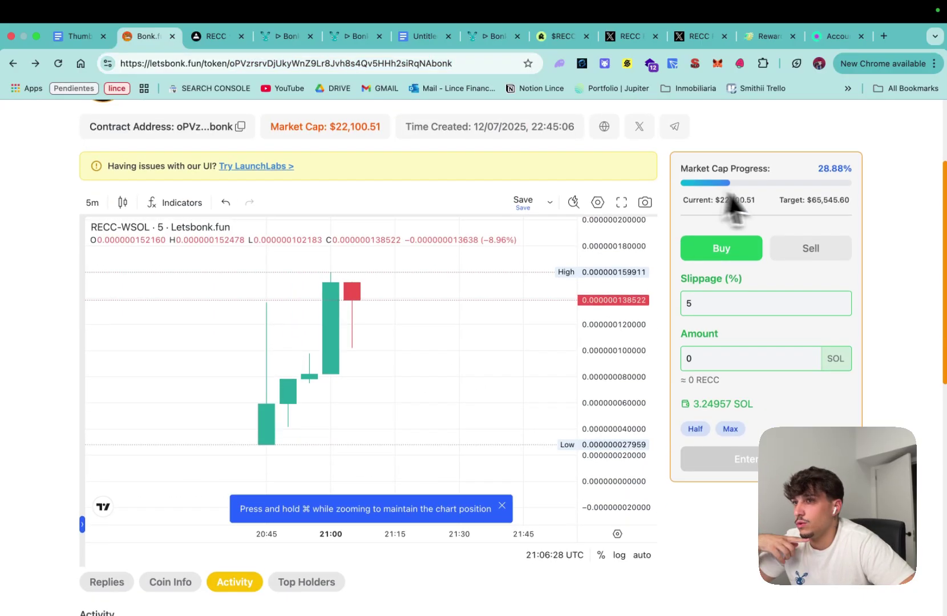
scroll(733, 343, "down", 3)
scroll(725, 393, "down", 4)
scroll(369, 482, "down", 2)
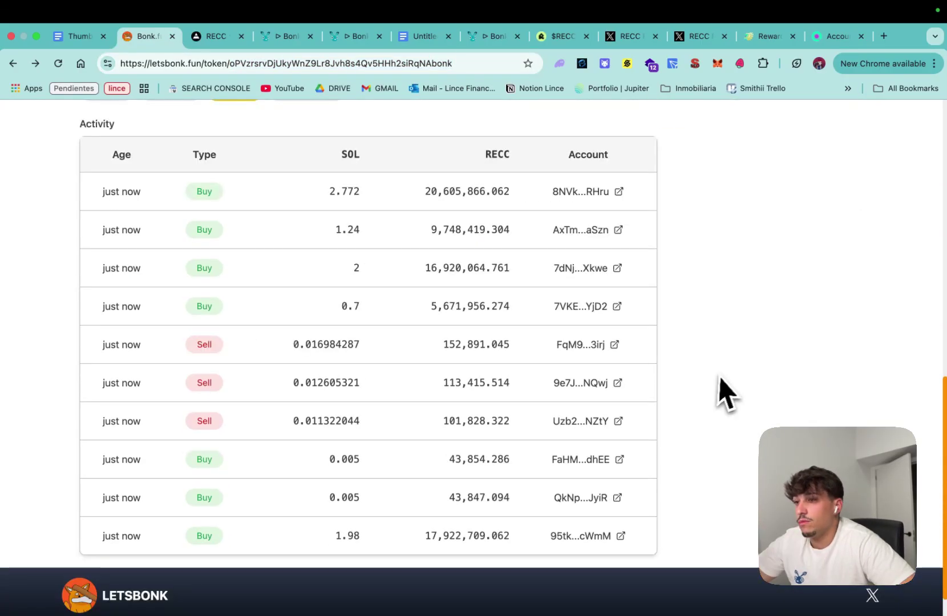
scroll(726, 393, "up", 2)
scroll(727, 393, "up", 5)
scroll(645, 482, "up", 1)
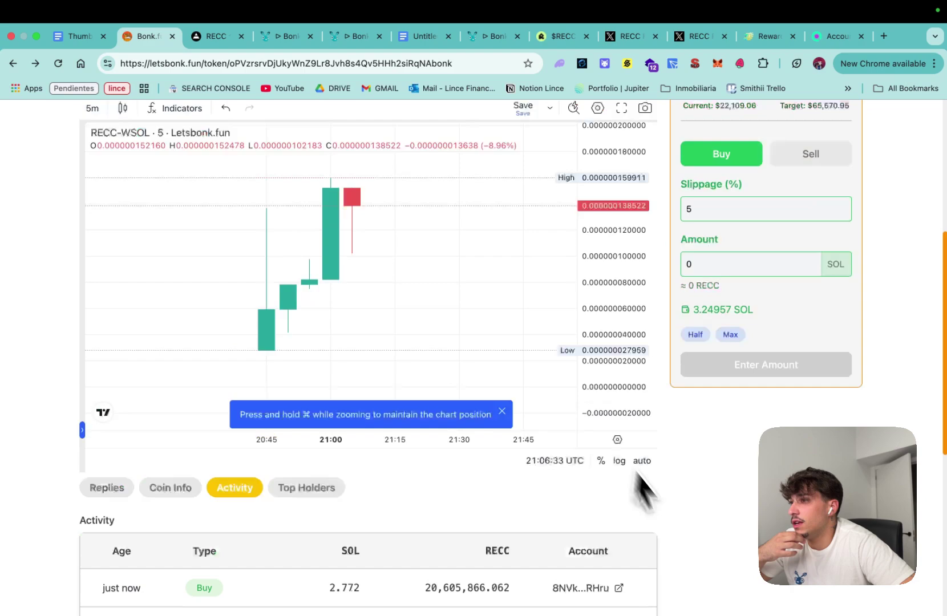
scroll(644, 489, "up", 1)
key("ctrl+Tab")
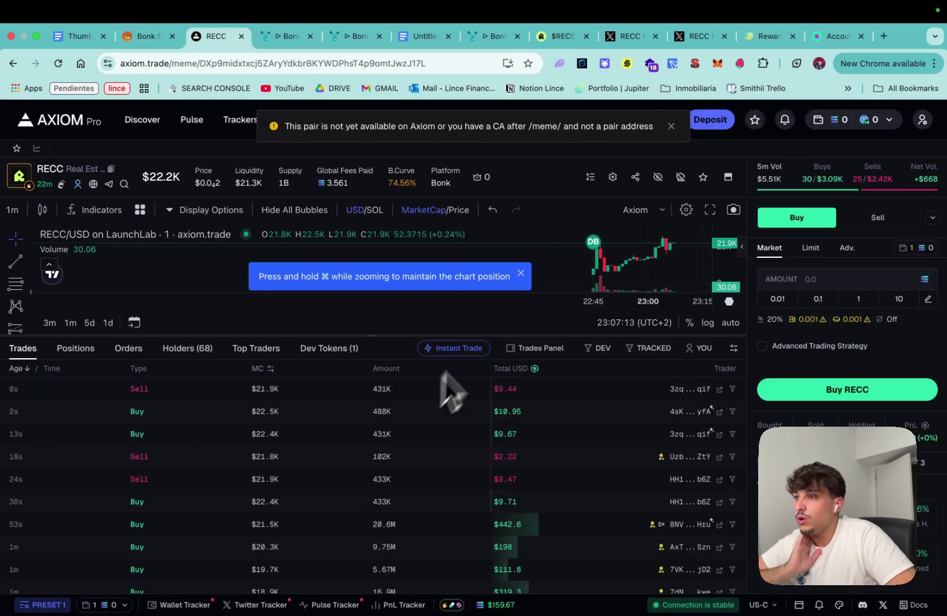
Dismiss Axiom's zoom tip and bring up the RECC_Finance profile on X
left_click(523, 276)
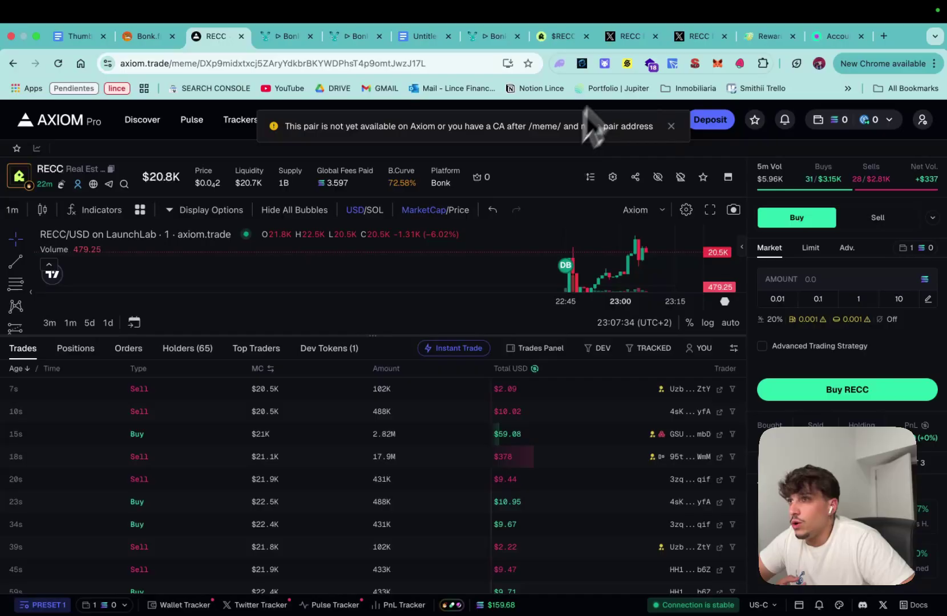
left_click(629, 36)
left_click(696, 35)
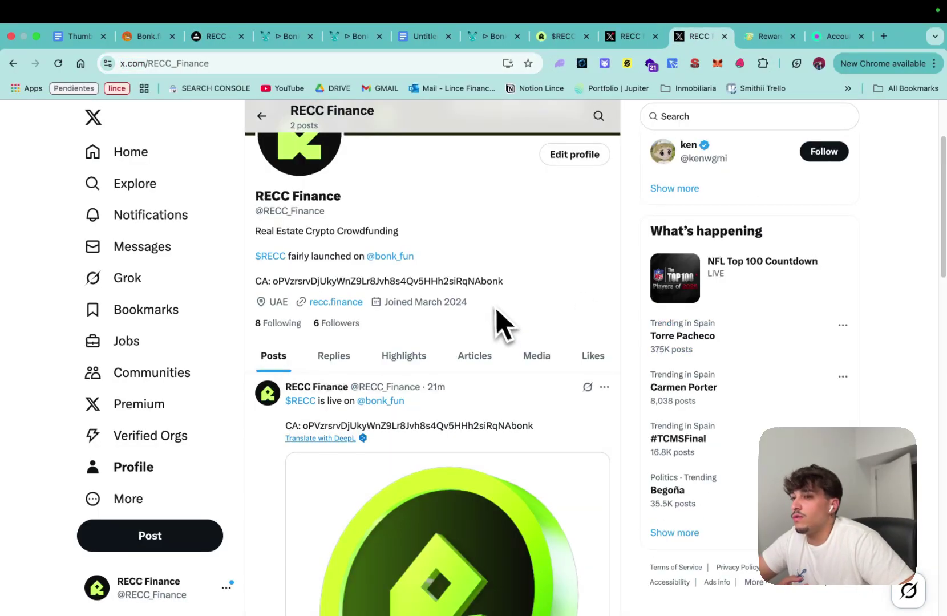
scroll(528, 266, "up", 4)
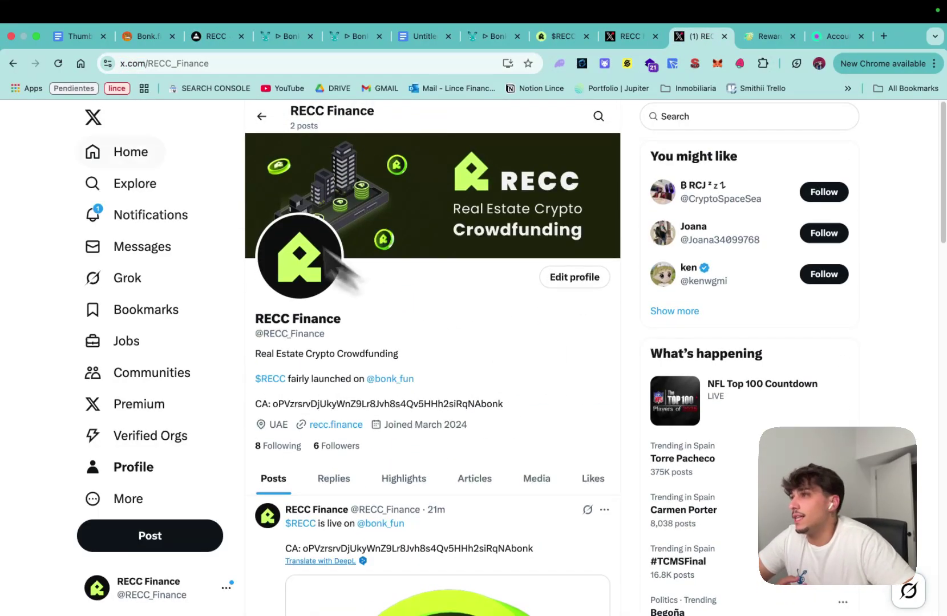
On LetsBonk's RECC page, check the ~4.318 SOL quote for the full 34,193,904.633 RECC
left_click(148, 36)
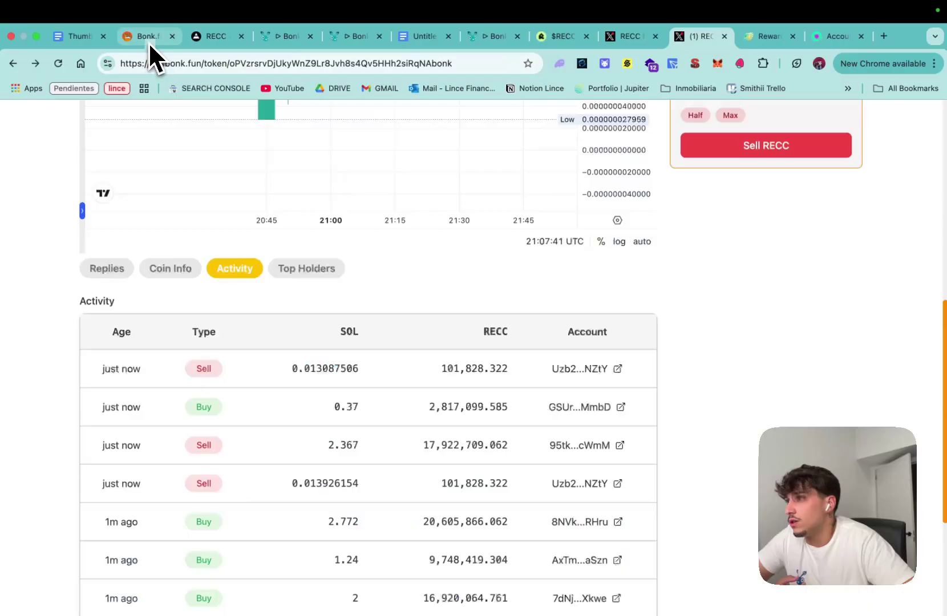
scroll(385, 369, "up", 3)
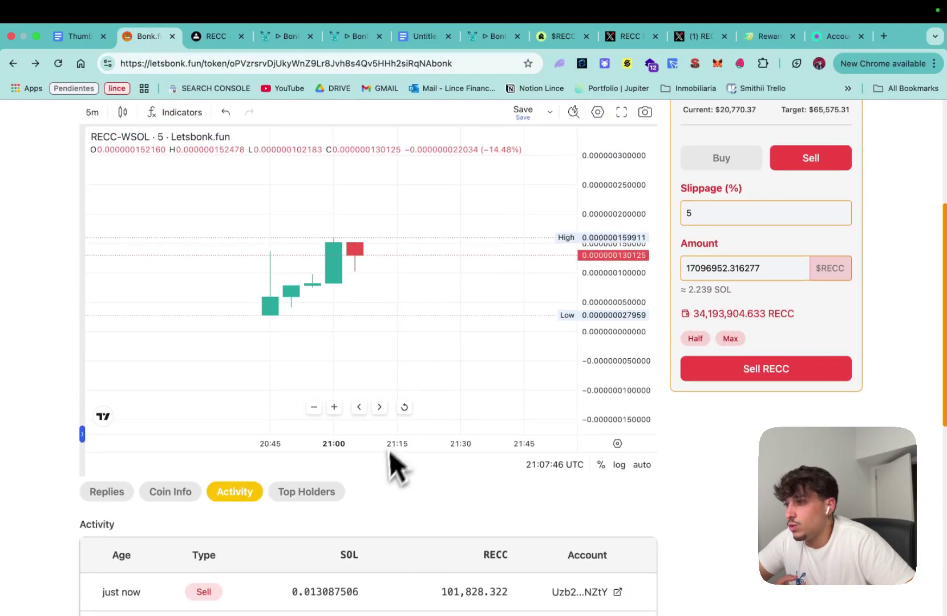
left_click(215, 36)
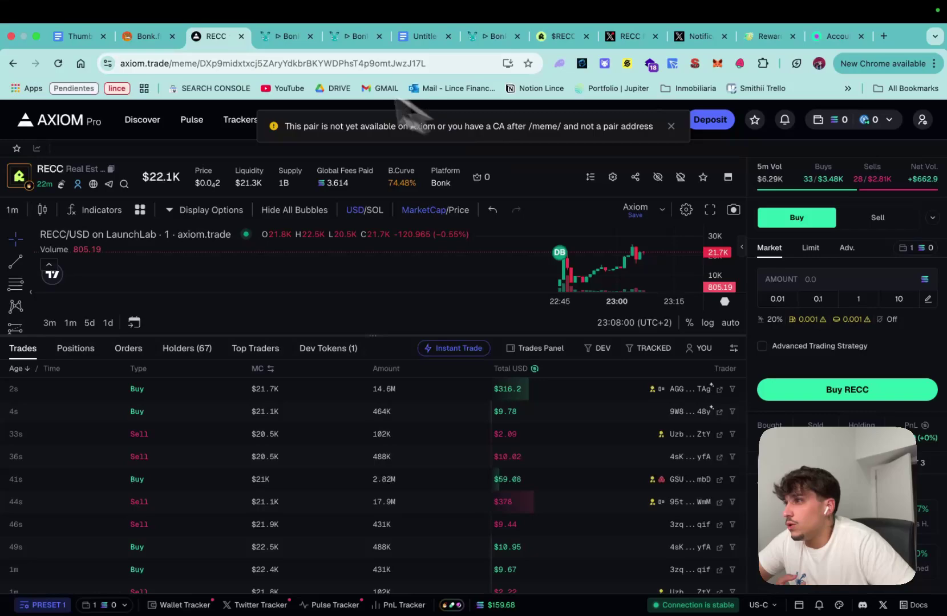
left_click(148, 36)
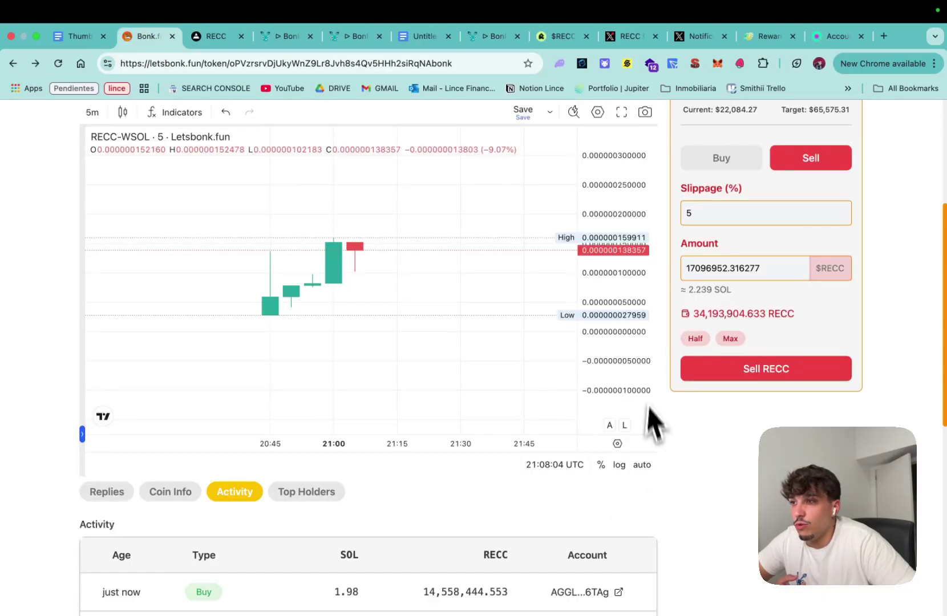
scroll(696, 472, "down", 3)
scroll(695, 473, "down", 2)
scroll(696, 489, "up", 3)
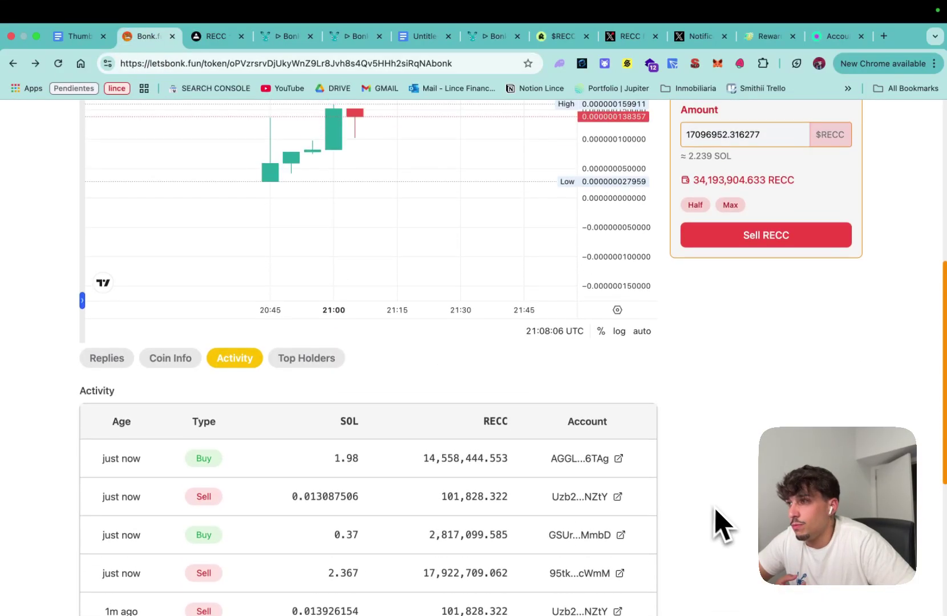
scroll(688, 475, "up", 6)
scroll(733, 380, "down", 4)
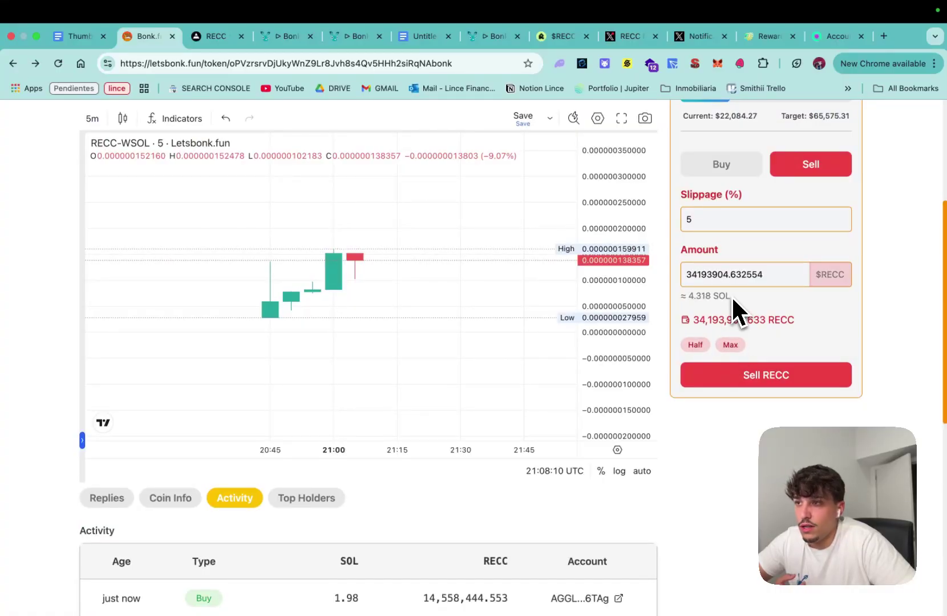
left_click_drag(732, 295, 682, 296)
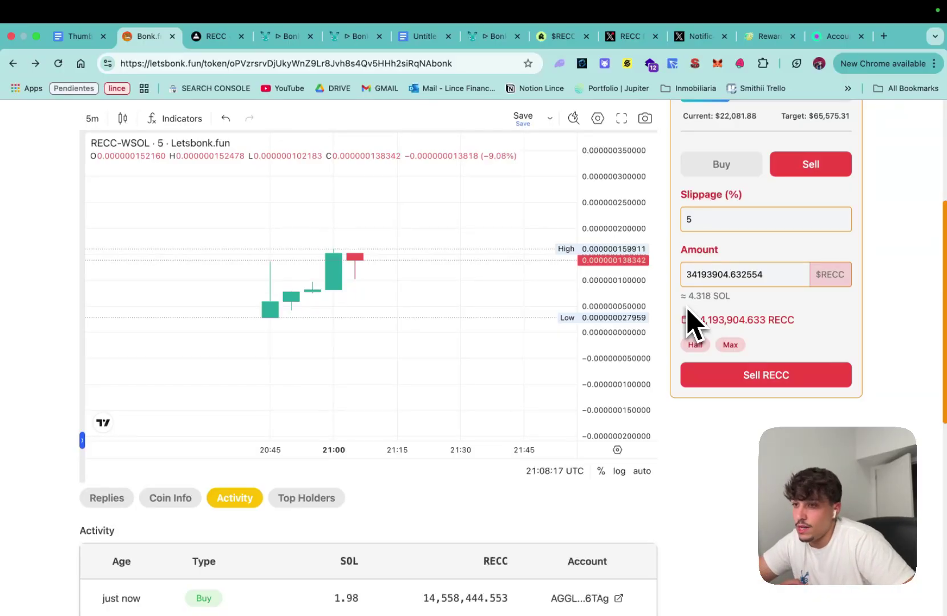
Reload the Smithii Bonk Bundle Sell page and grab RECC's contract address from LetsBonk
left_click(353, 35)
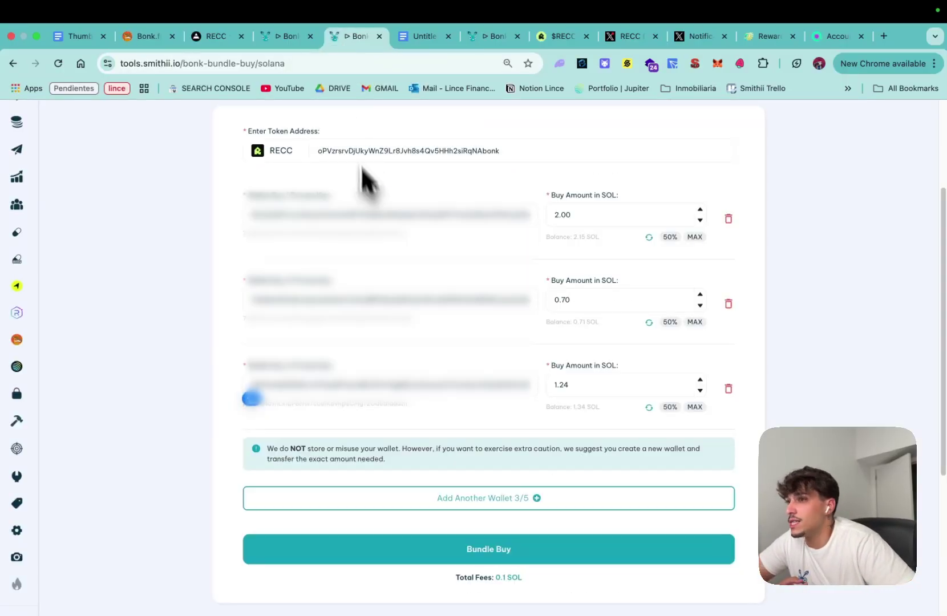
scroll(366, 182, "up", 5)
left_click_drag(484, 36, 426, 36)
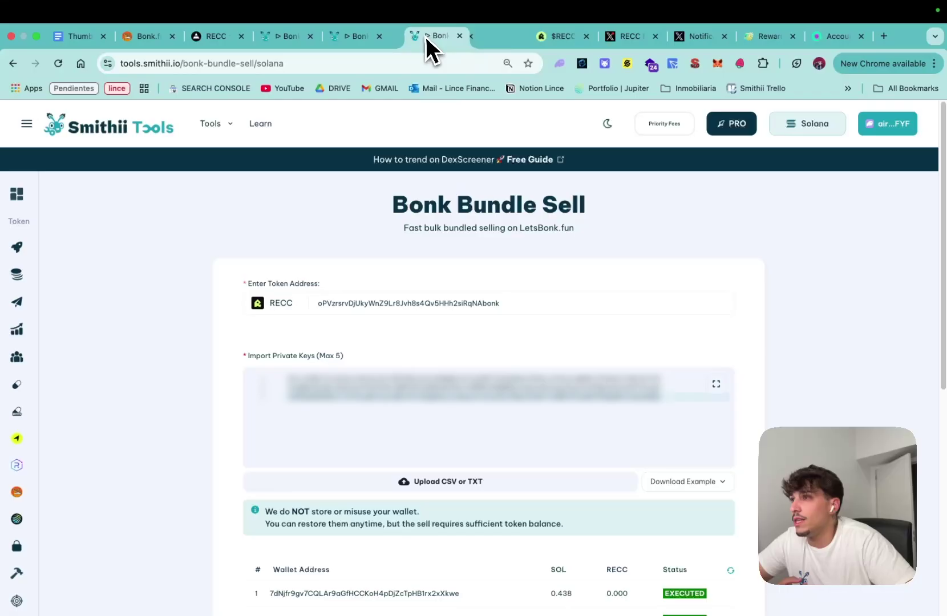
scroll(444, 222, "down", 1)
key("super+r")
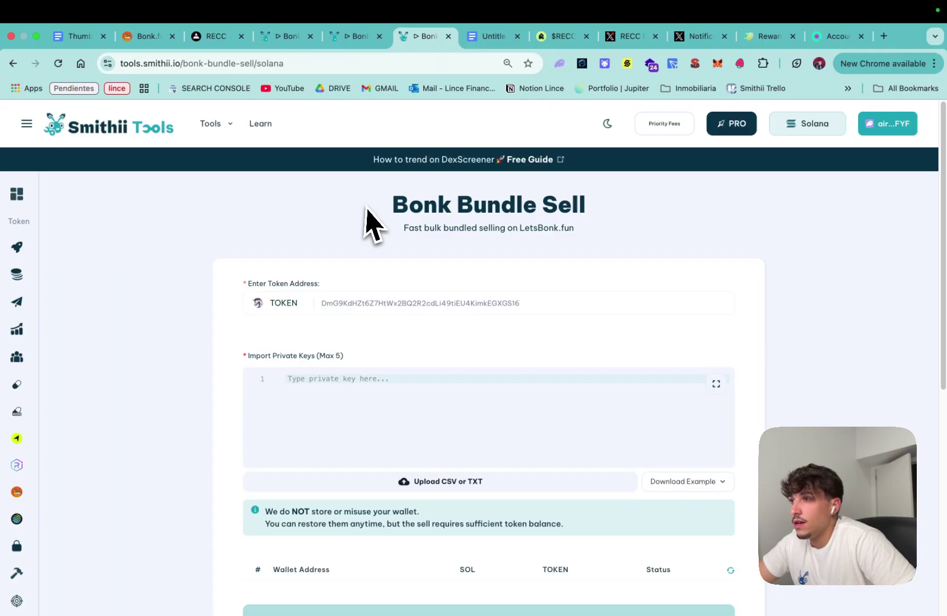
left_click_drag(372, 215, 681, 229)
left_click(400, 233)
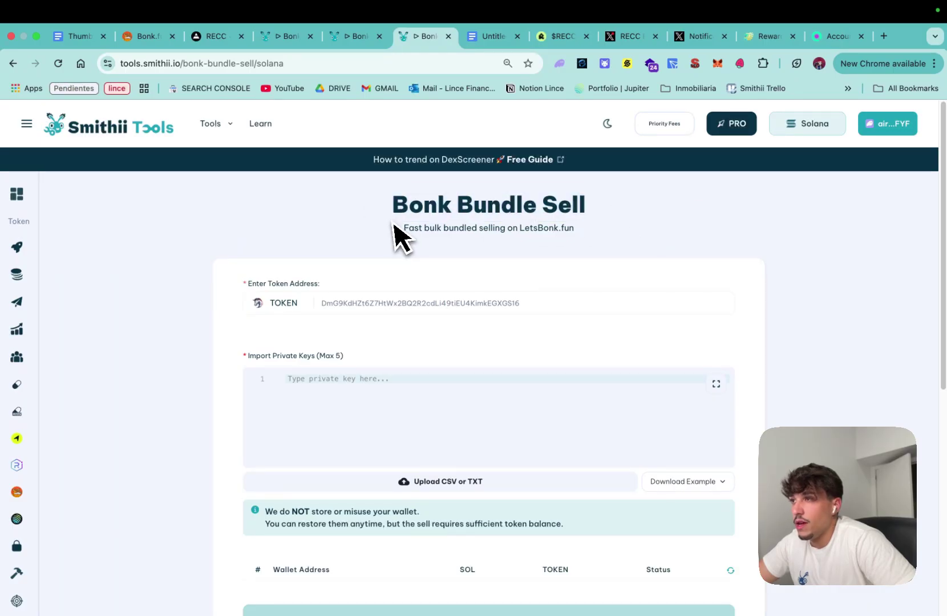
left_click(137, 36)
double_click(325, 63)
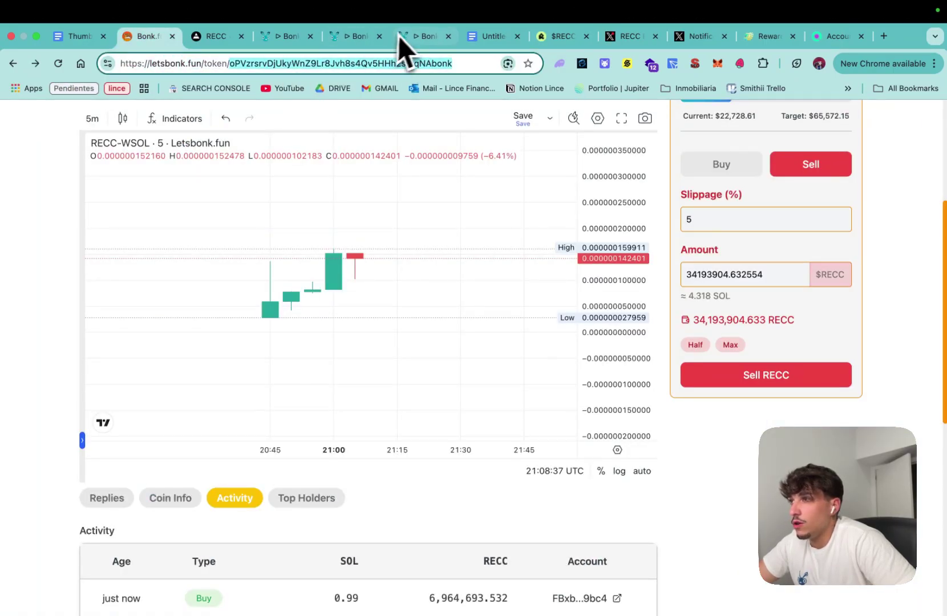
left_click(418, 35)
Copy the wallet private keys from Google Docs into Import Private Keys
left_click(489, 35)
triple_click(355, 318)
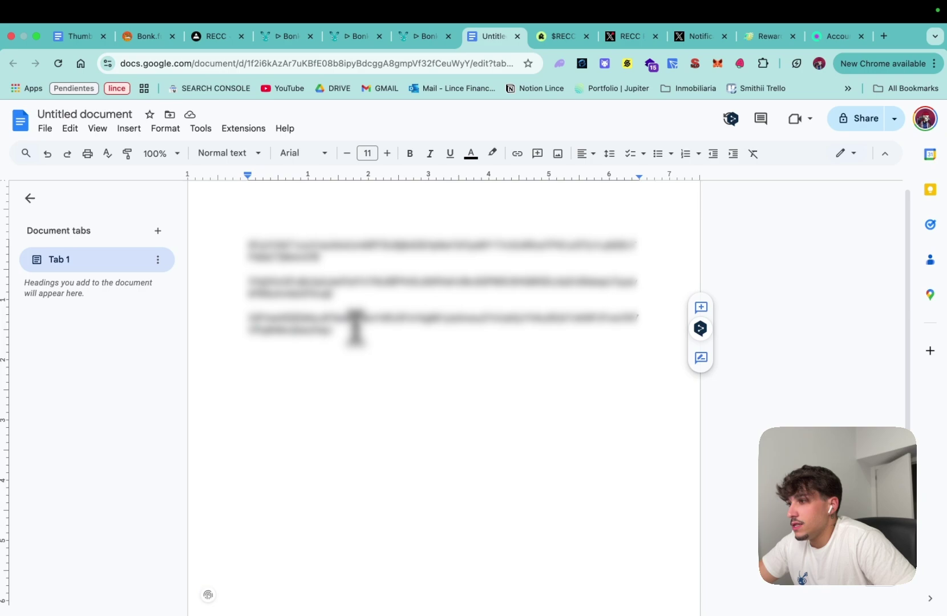
key("ctrl+c")
left_click(418, 35)
key("ctrl+v")
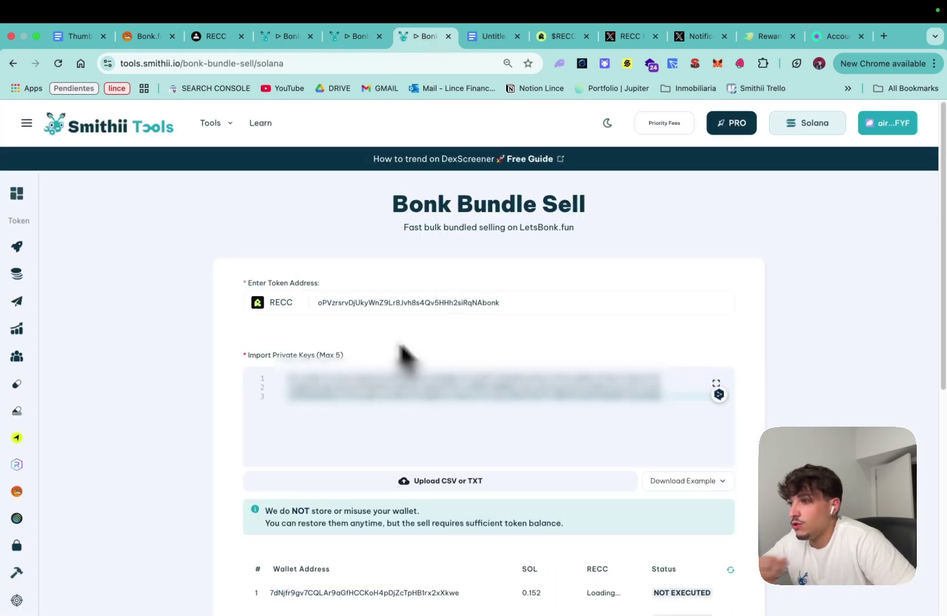
scroll(444, 348, "down", 5)
scroll(444, 348, "down", 5)
left_click_drag(619, 335, 578, 336)
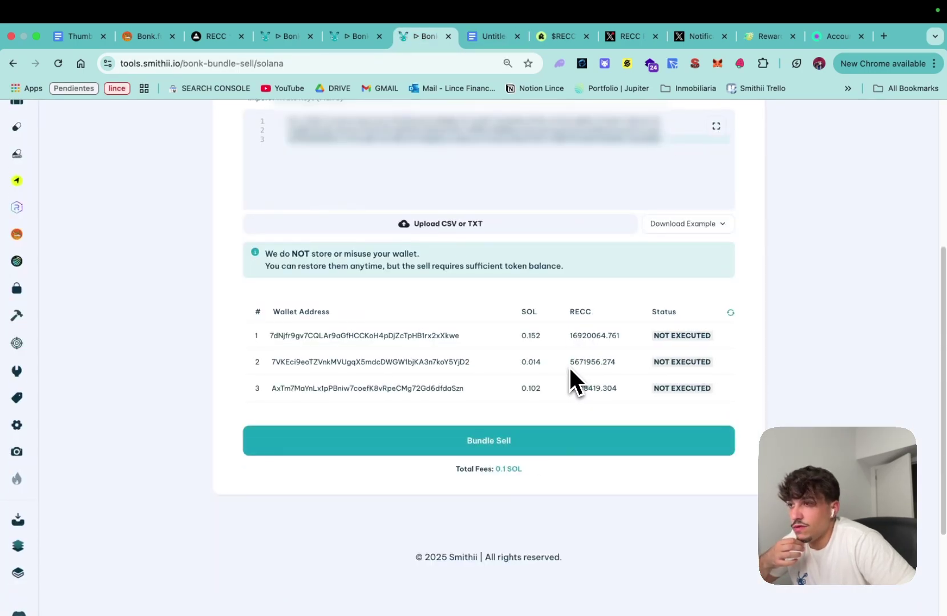
Bundle sell RECC from the three wallets (~16.9M, 5.67M, 9.75M) and check Axiom's trades
left_click_drag(583, 387, 569, 388)
left_click(510, 406)
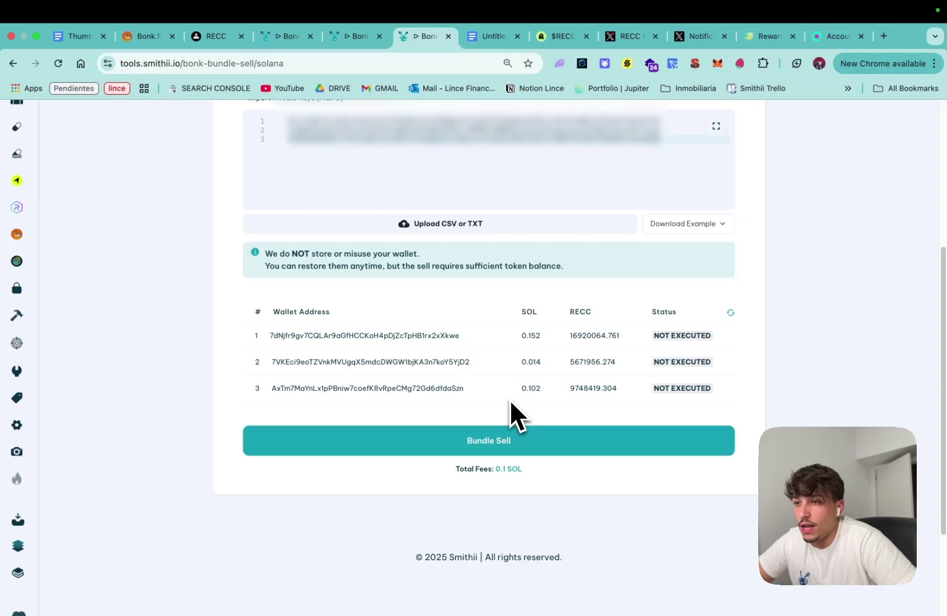
left_click(509, 441)
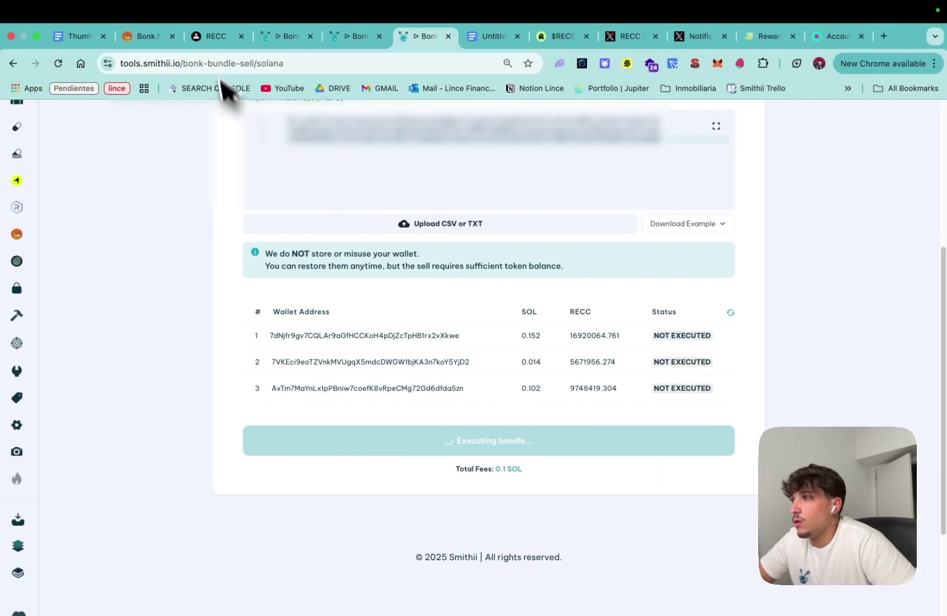
left_click(216, 36)
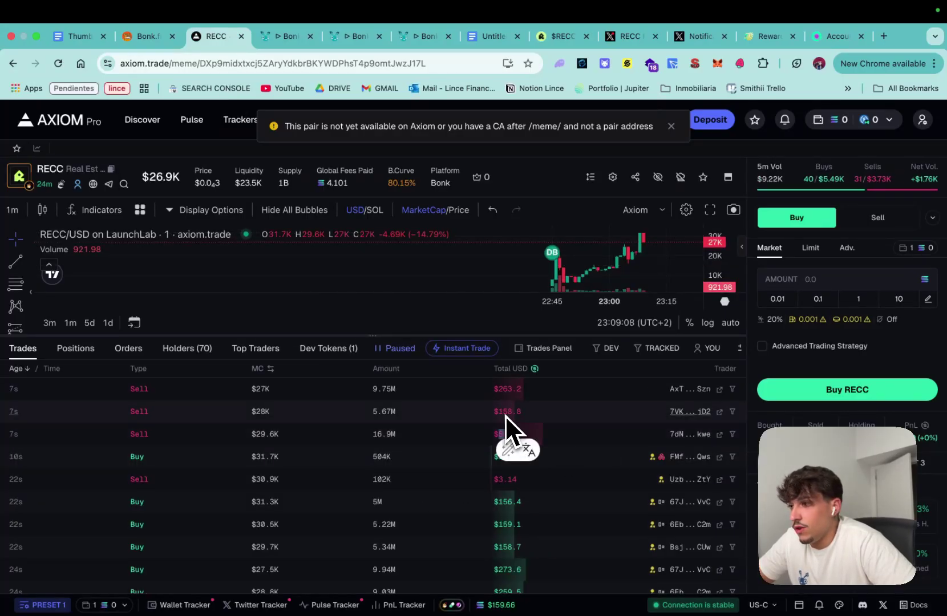
double_click(505, 389)
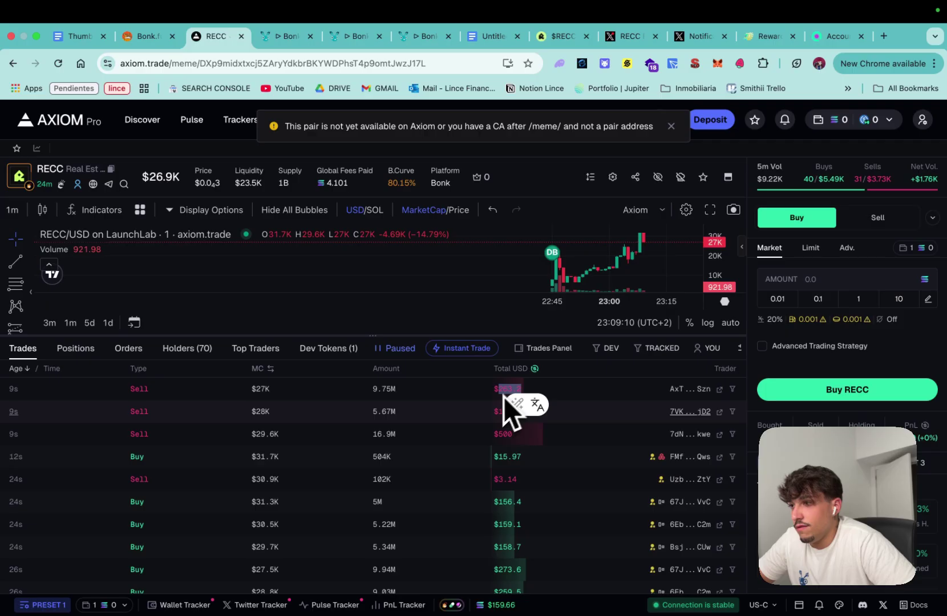
left_click(492, 411)
scroll(518, 445, "down", 4)
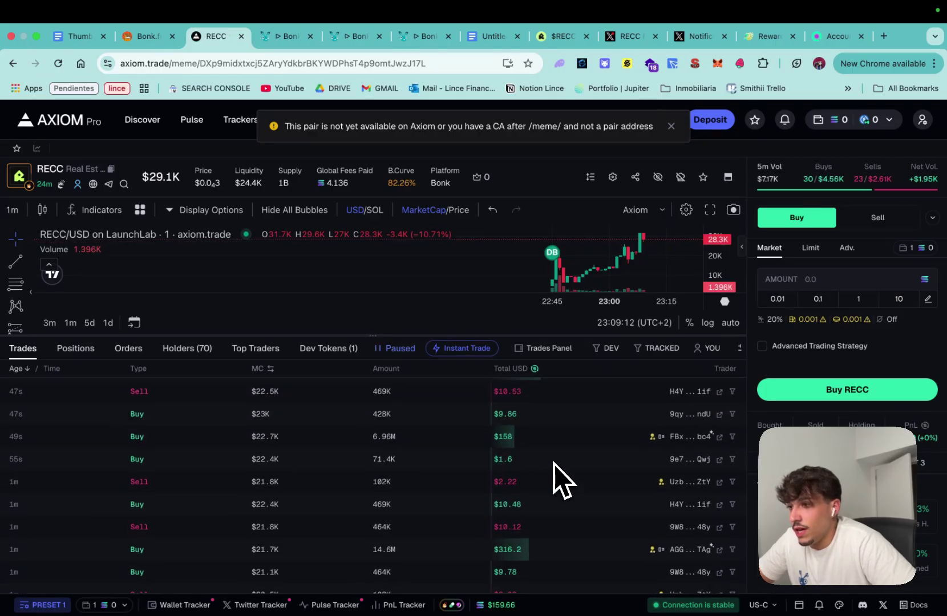
scroll(563, 480, "down", 5)
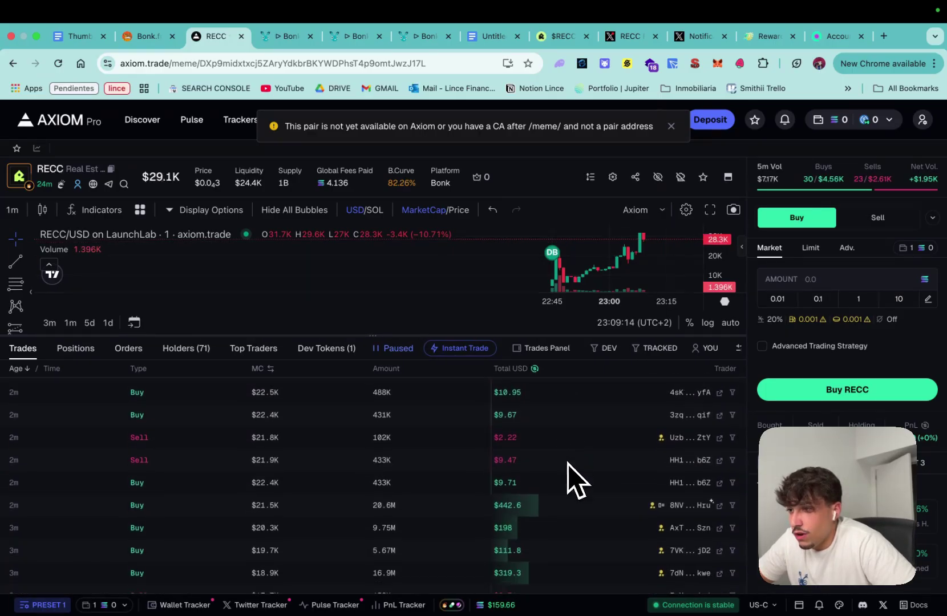
double_click(505, 510)
scroll(533, 511, "down", 5)
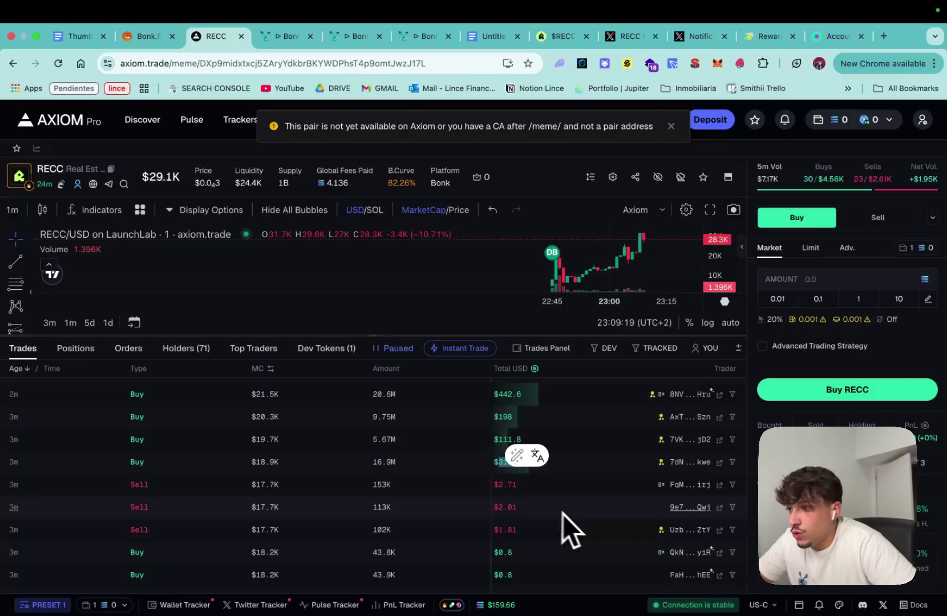
scroll(518, 445, "up", 5)
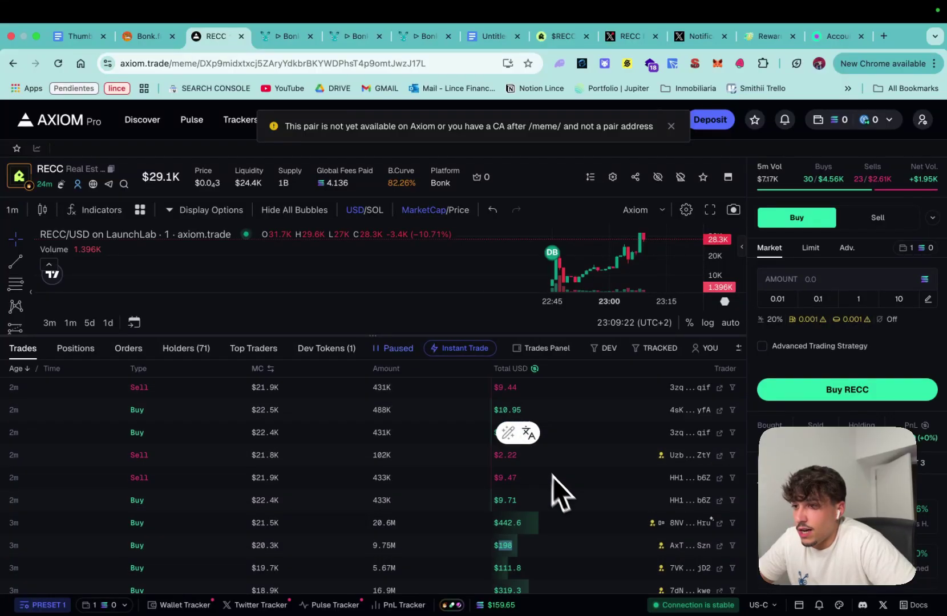
scroll(562, 505, "up", 4)
scroll(585, 519, "up", 5)
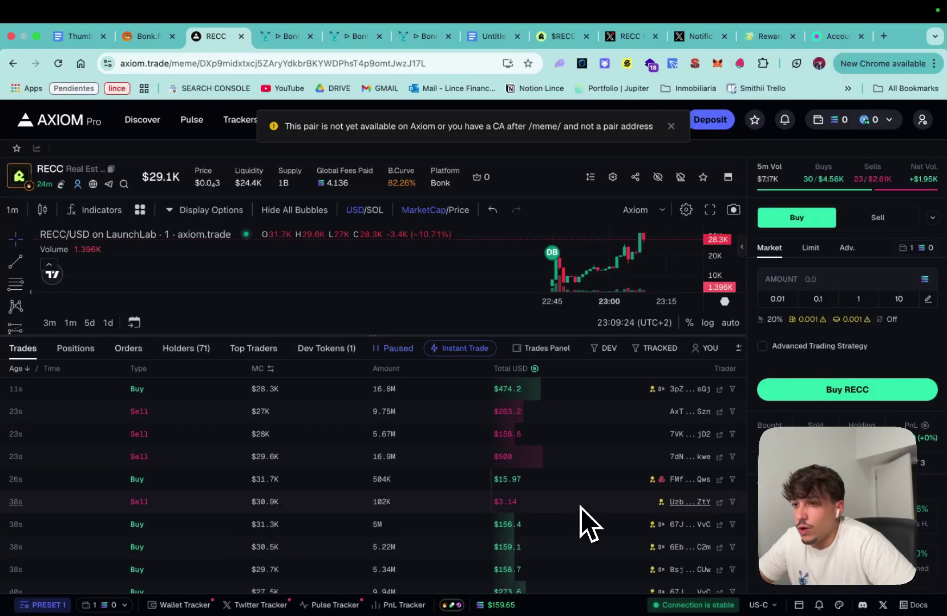
Sell the dev wallet's RECC on LetsBonk, leaving 0.633 RECC at about $8,636 market cap
left_click(148, 35)
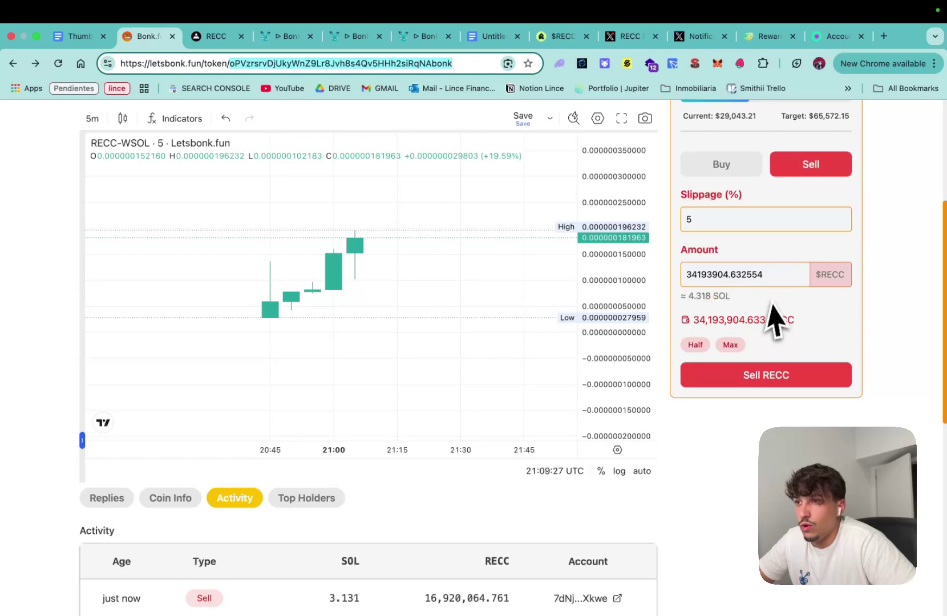
scroll(732, 226, "up", 1)
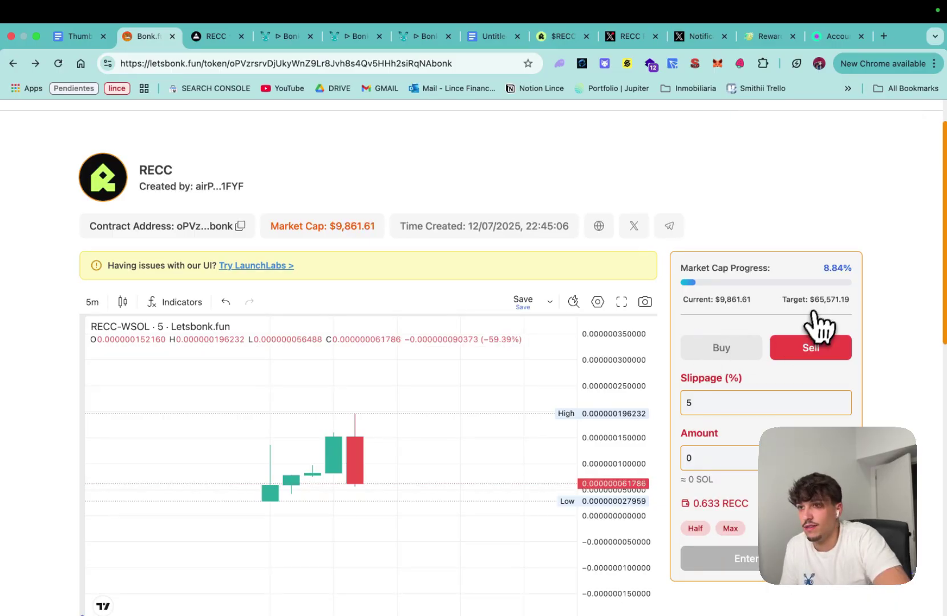
scroll(644, 215, "down", 3)
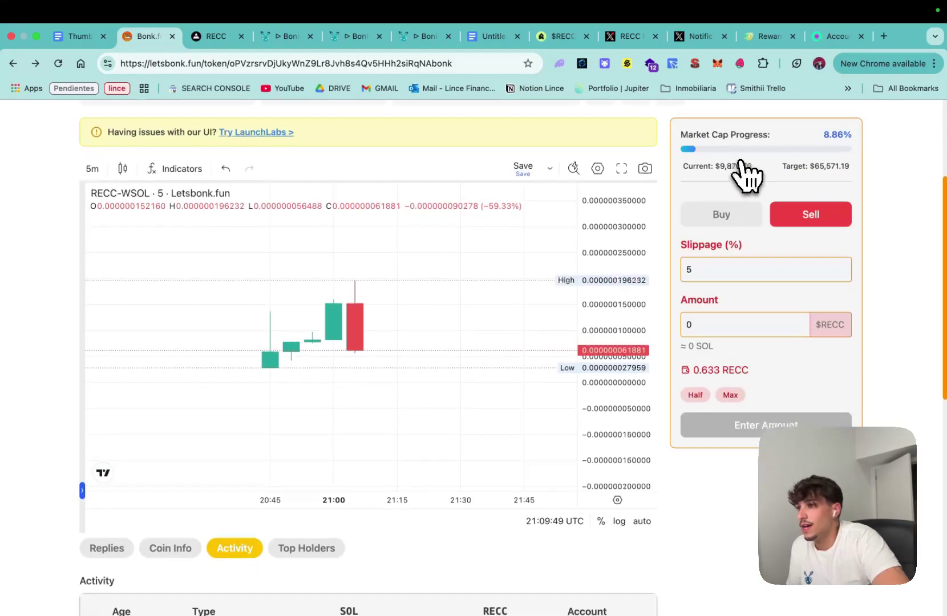
scroll(707, 340, "down", 3)
scroll(712, 423, "down", 1)
scroll(718, 442, "up", 5)
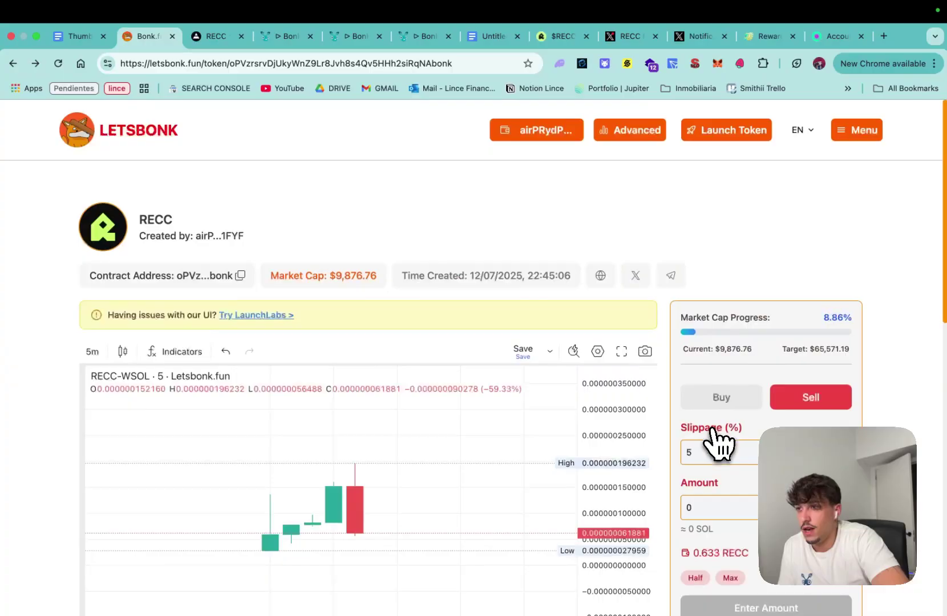
key("ctrl+Tab")
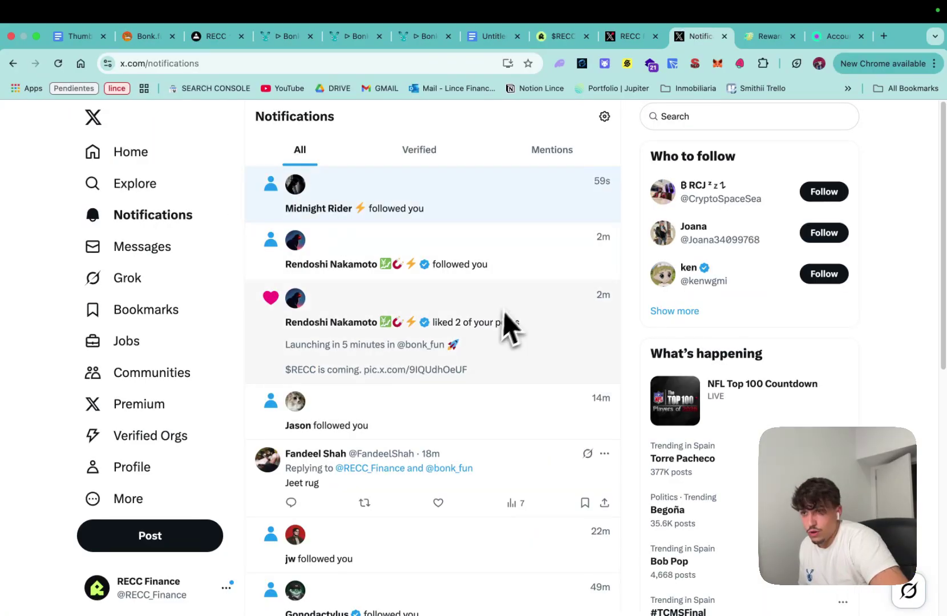
left_click(152, 37)
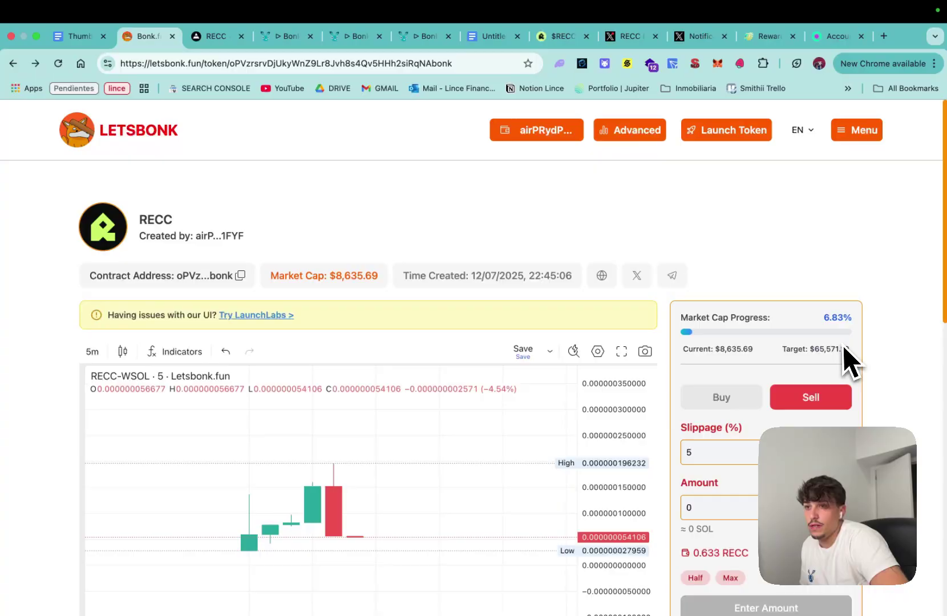